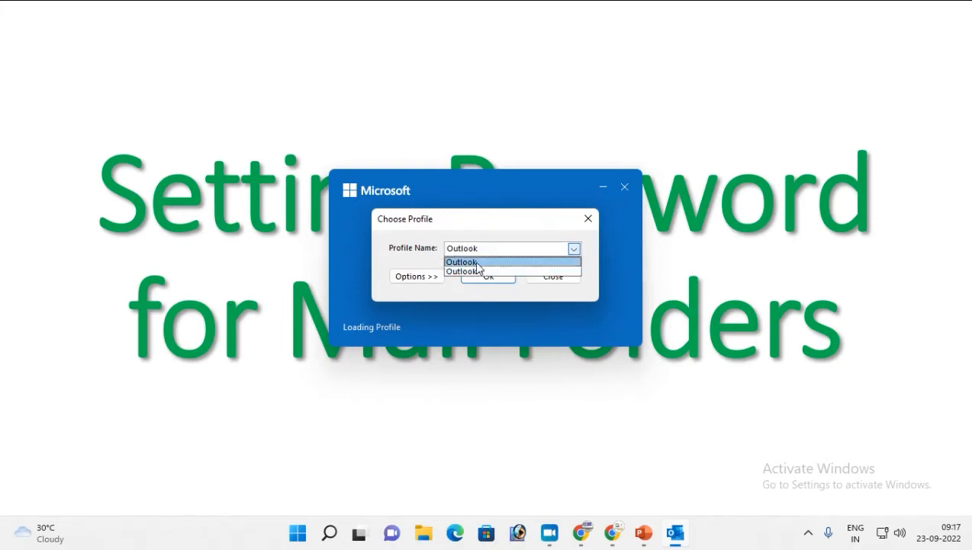
# - Select the Outlook profile, cancel the data-file password prompt and dismiss the startup error
pyautogui.click(473, 263)
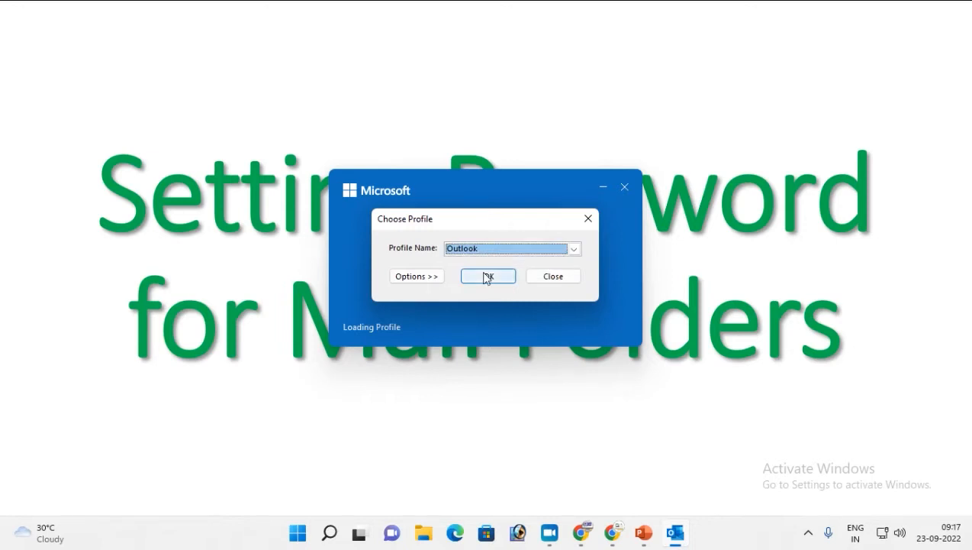
pyautogui.click(488, 275)
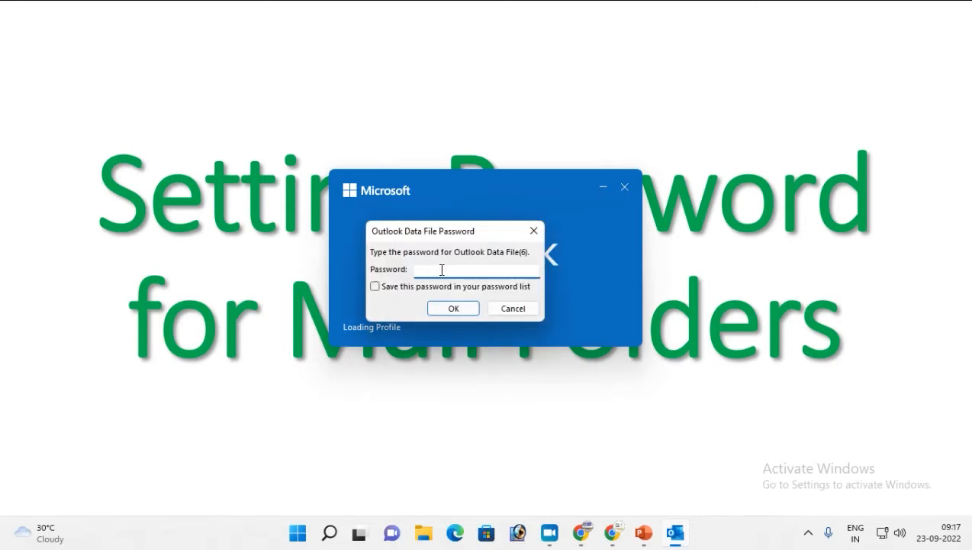
pyautogui.click(515, 308)
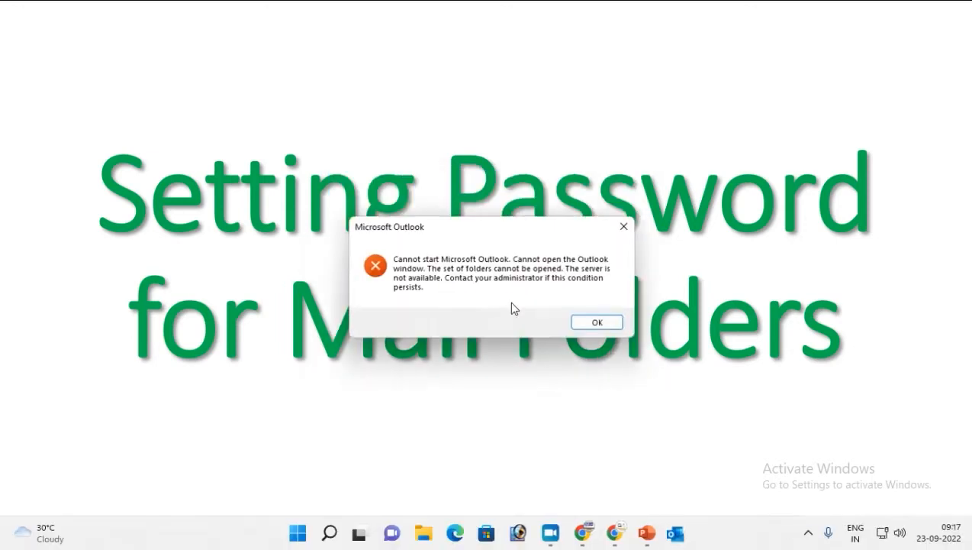
pyautogui.click(598, 324)
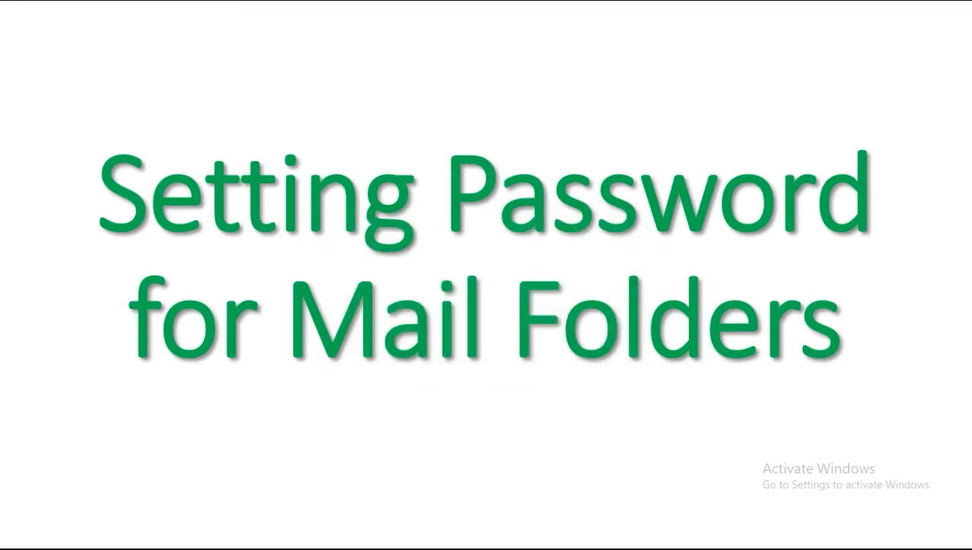
# - Relaunch Outlook via Run and unlock the data file, retyping the password after an error
pyautogui.press('super+r')
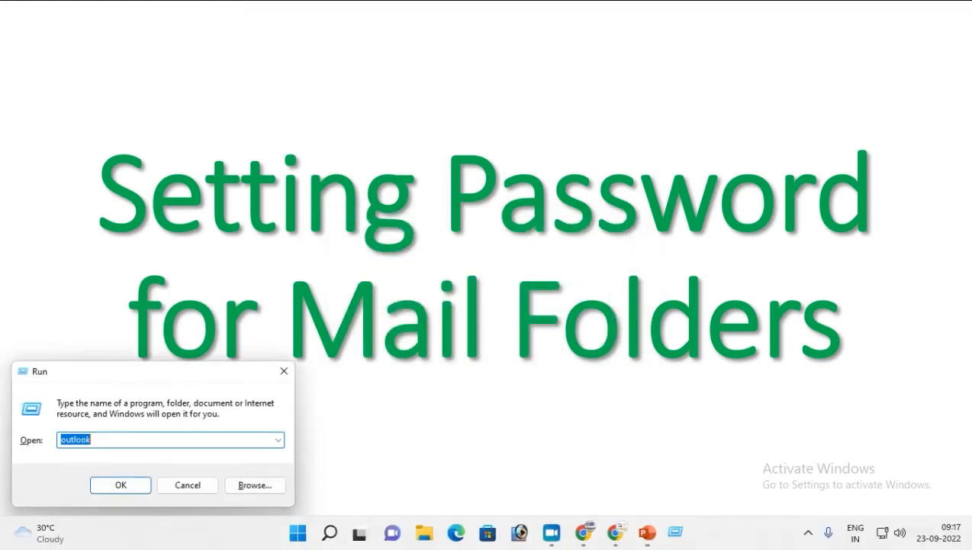
pyautogui.press('Return')
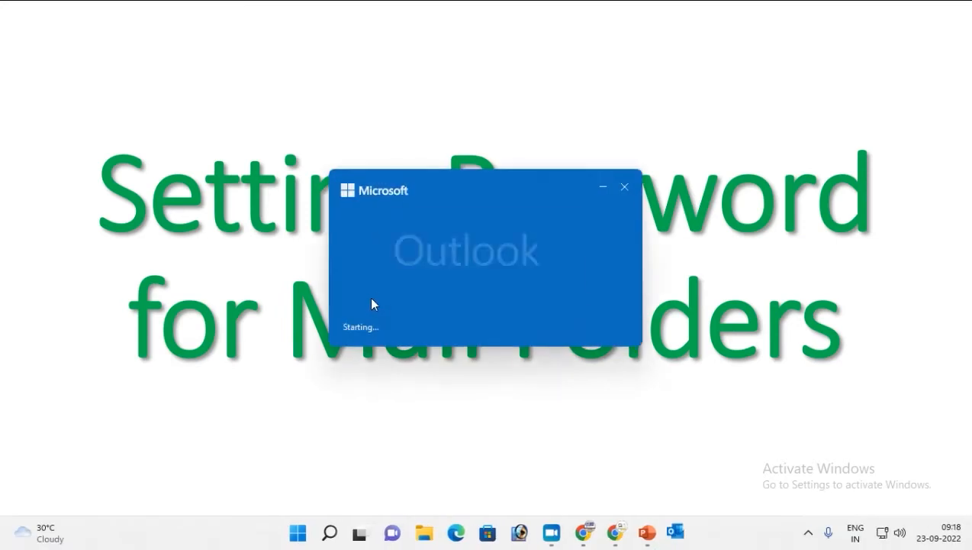
pyautogui.click(487, 276)
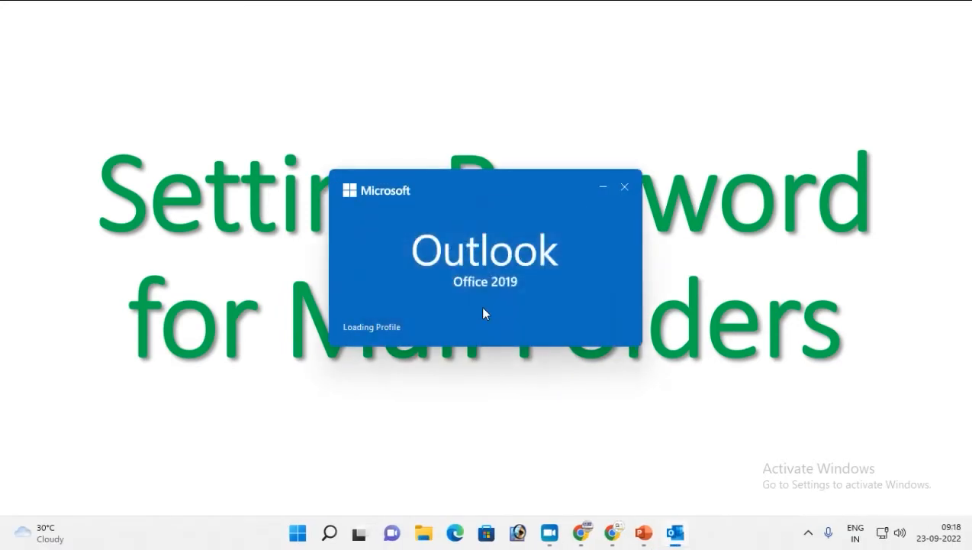
pyautogui.write('•••')
pyautogui.click(450, 306)
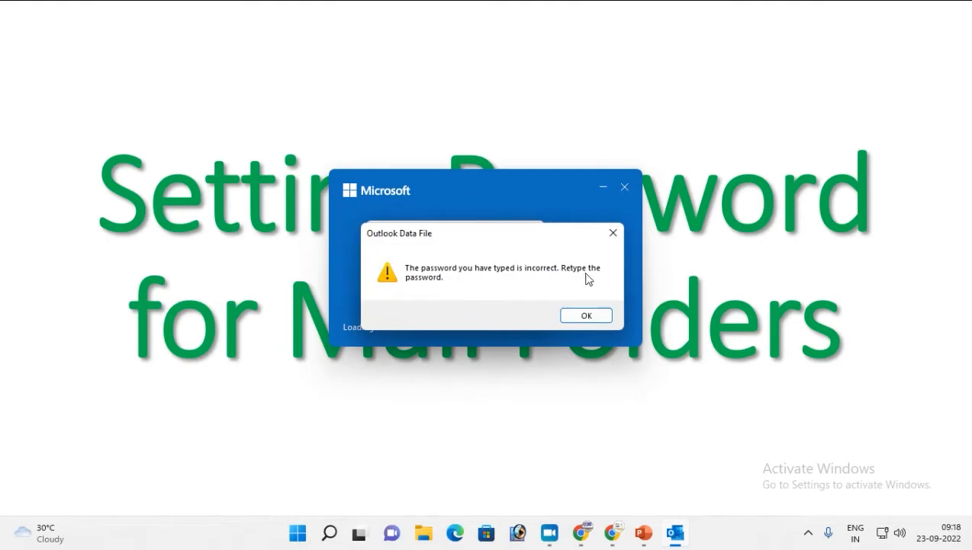
pyautogui.click(586, 315)
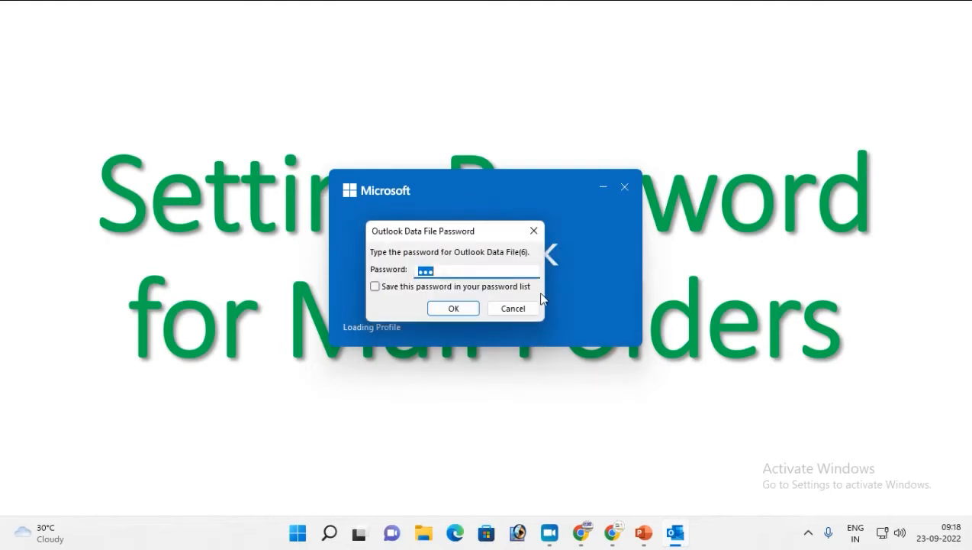
pyautogui.write('••••')
pyautogui.click(451, 309)
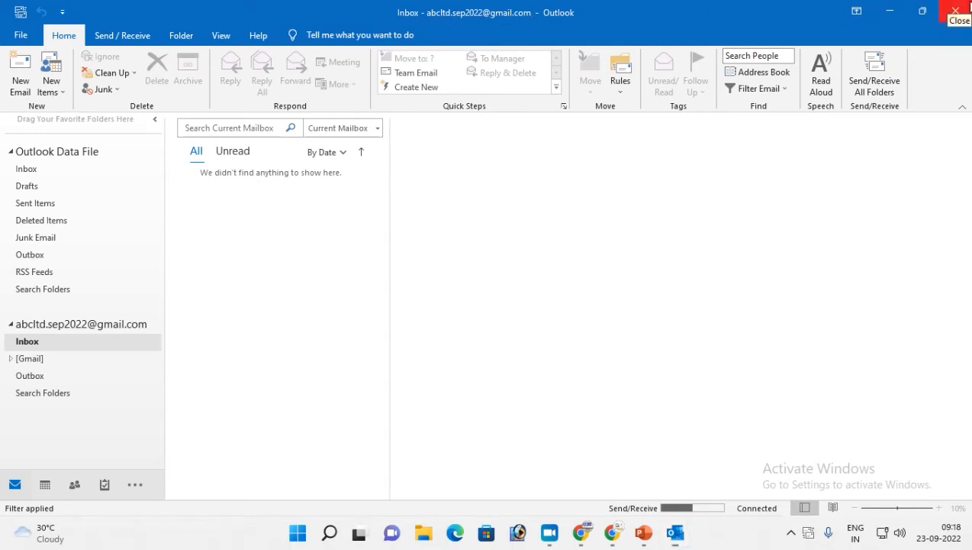
# - Relaunch Outlook from Run, then close it to return to the slide show
pyautogui.press('super+r')
pyautogui.press('Return')
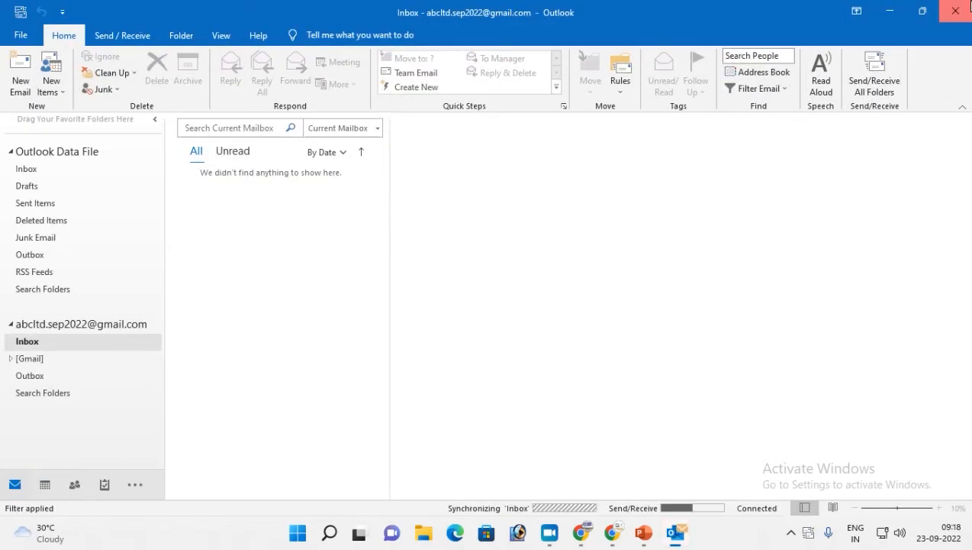
pyautogui.click(969, 5)
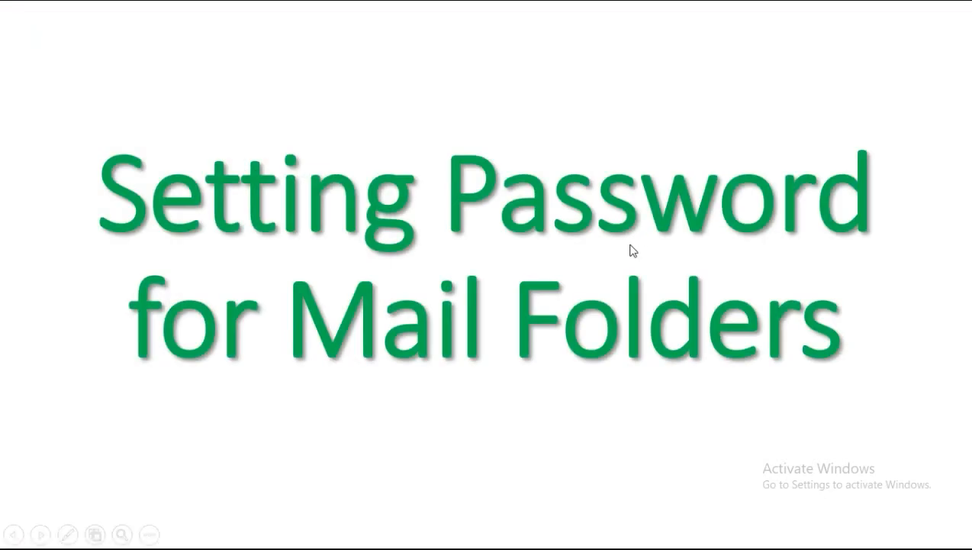
# - Launch Outlook with the Outlook-1 profile and its data-file password, then close it
pyautogui.press('super+r')
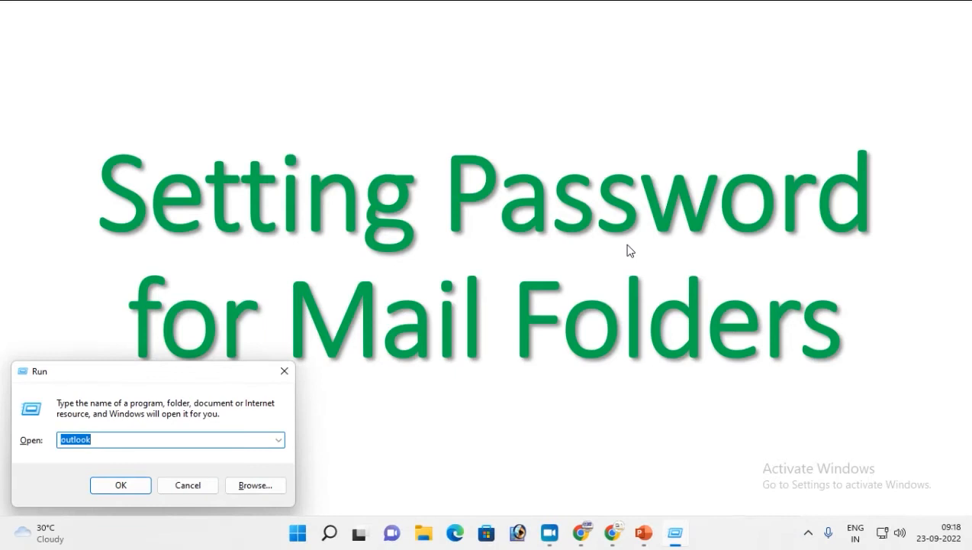
pyautogui.press('Return')
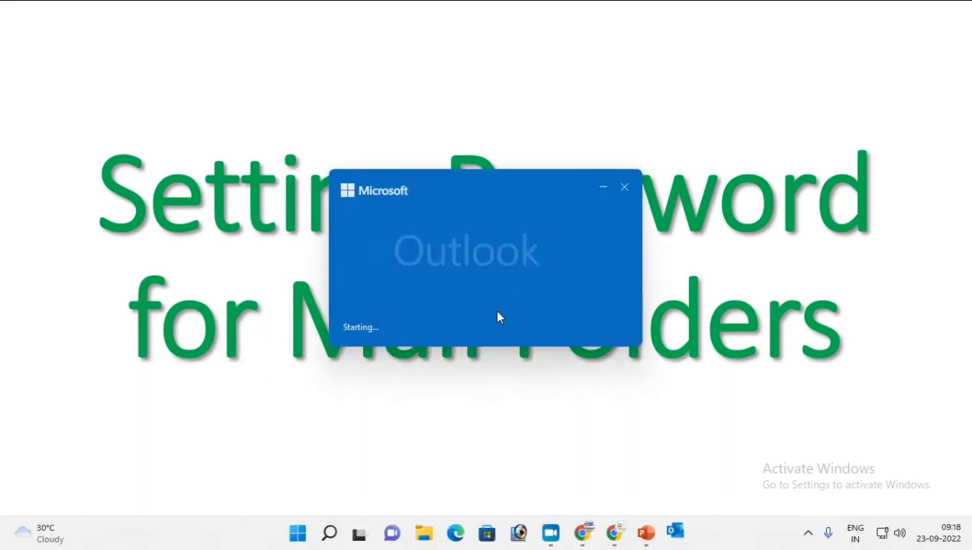
pyautogui.click(573, 249)
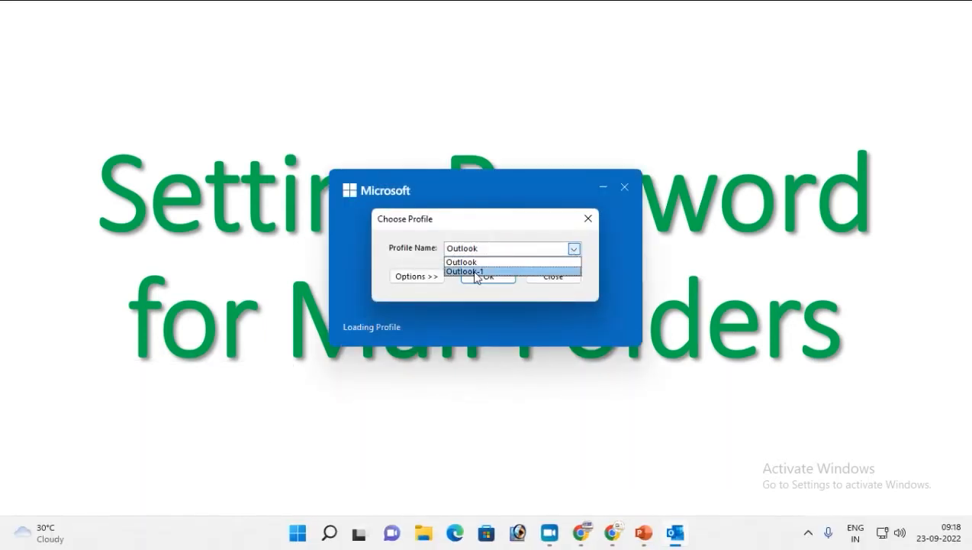
pyautogui.click(474, 273)
pyautogui.click(484, 280)
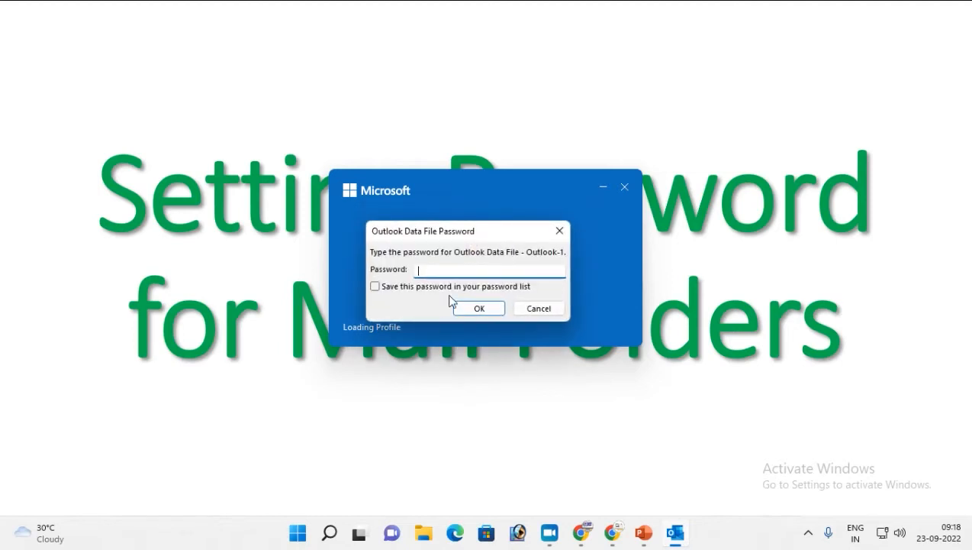
pyautogui.write('a')
pyautogui.press('Return')
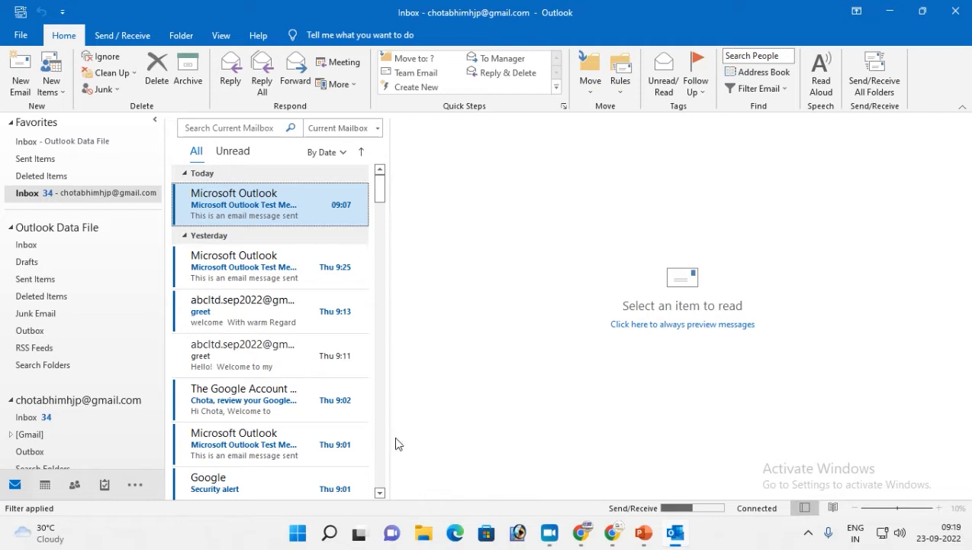
pyautogui.press('alt')
pyautogui.click(965, 5)
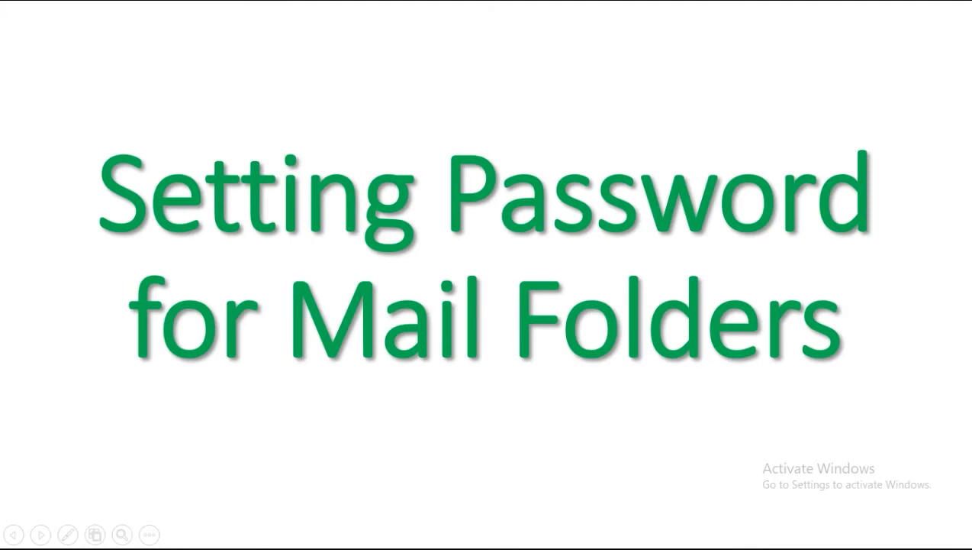
# - Reopen Outlook with the default profile and its data-file password, then advance the slide
pyautogui.press('super+r')
pyautogui.press('Return')
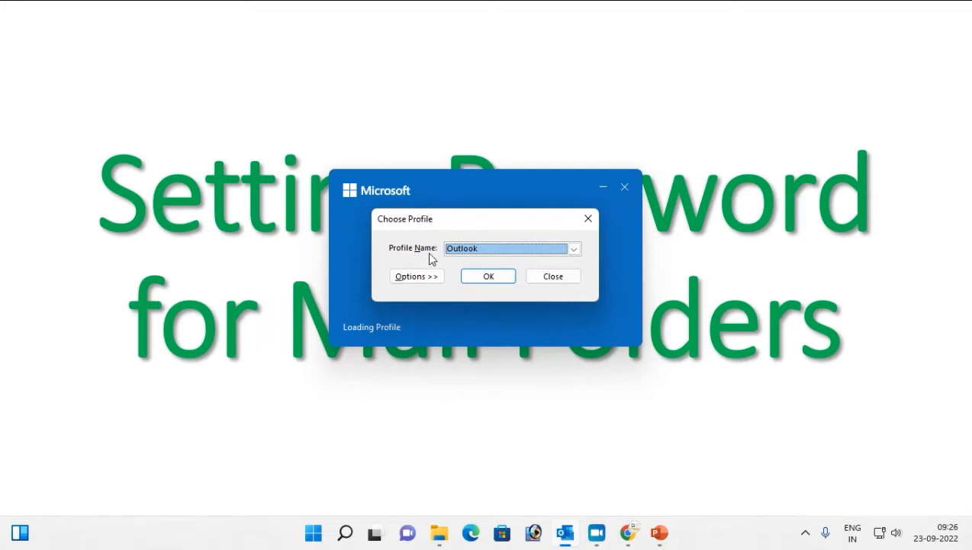
pyautogui.click(574, 250)
pyautogui.click(468, 269)
pyautogui.click(488, 277)
pyautogui.write('1234')
pyautogui.press('Return')
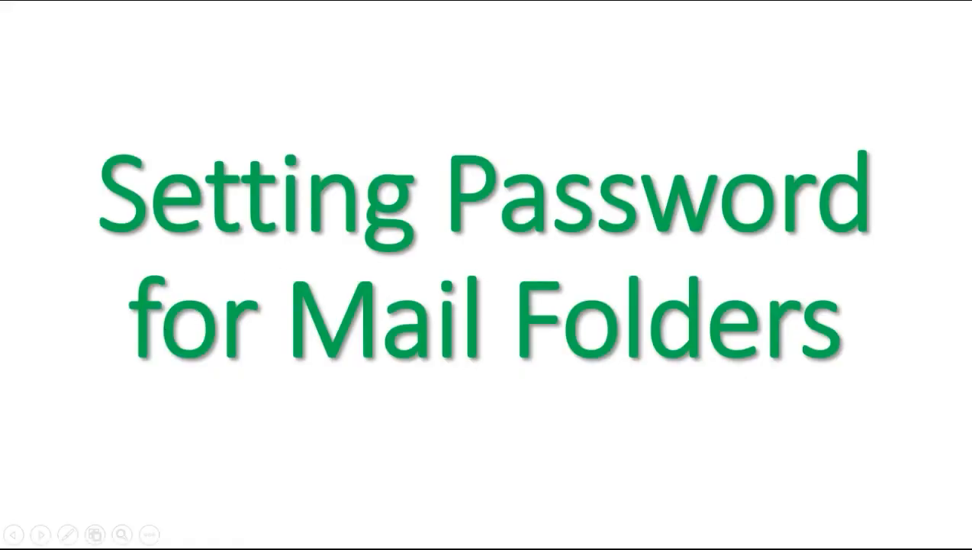
pyautogui.press('Right')
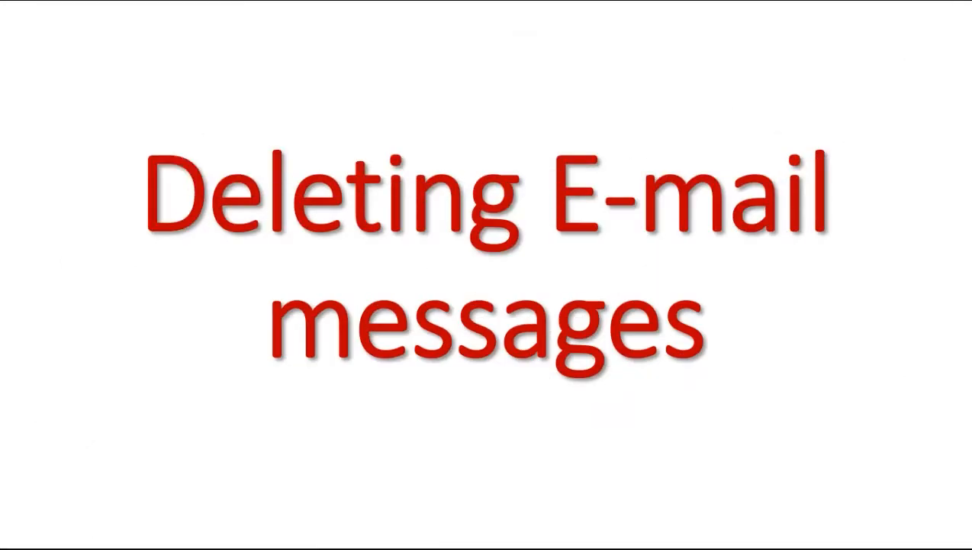
# - Advance two slides to reach the Create Contact in Outlook slide
pyautogui.press('Right')
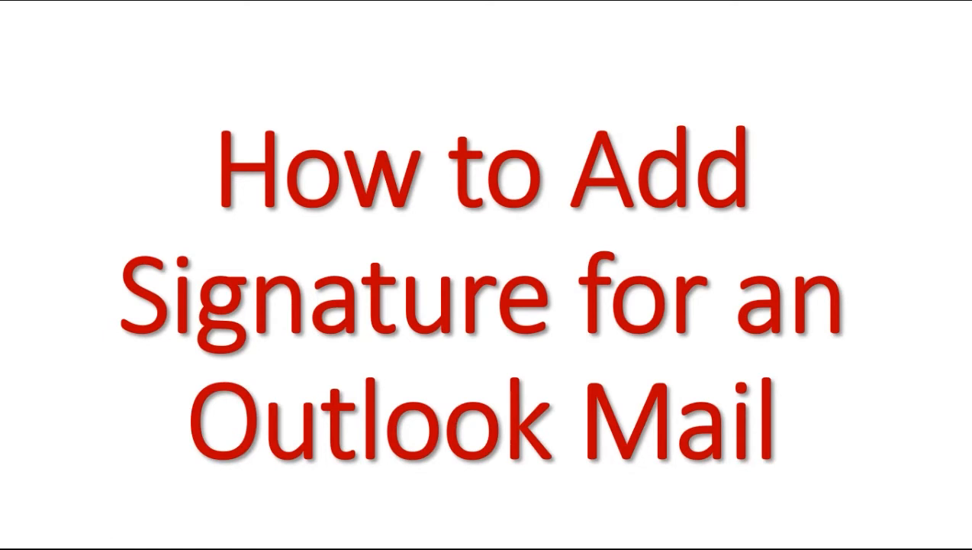
pyautogui.press('Right')
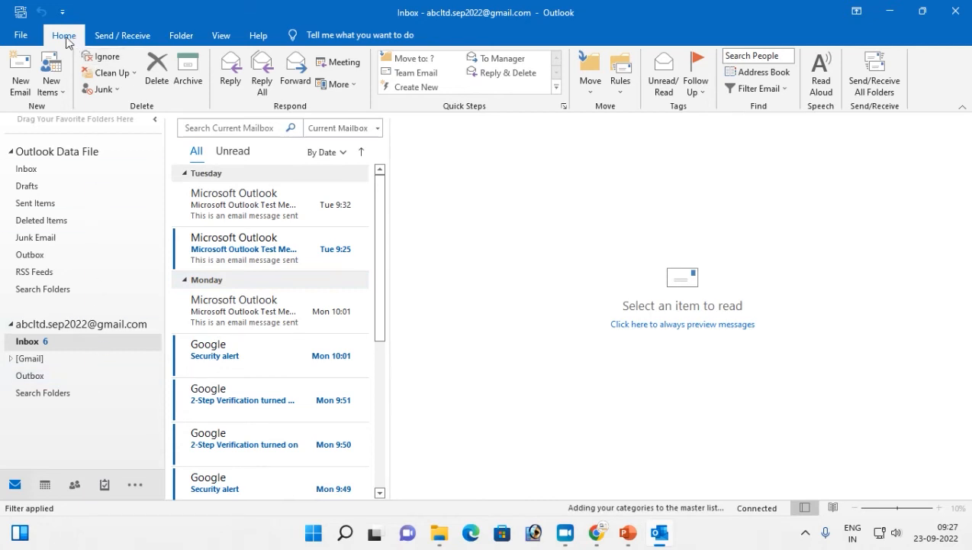
# - Create a new contact and check its Address Book, which lists no contacts yet
pyautogui.click(57, 92)
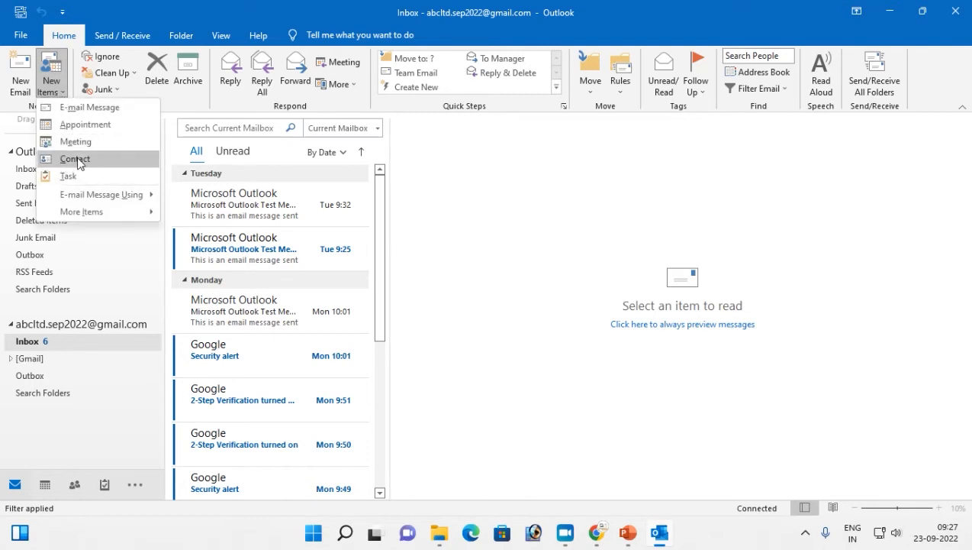
pyautogui.click(77, 160)
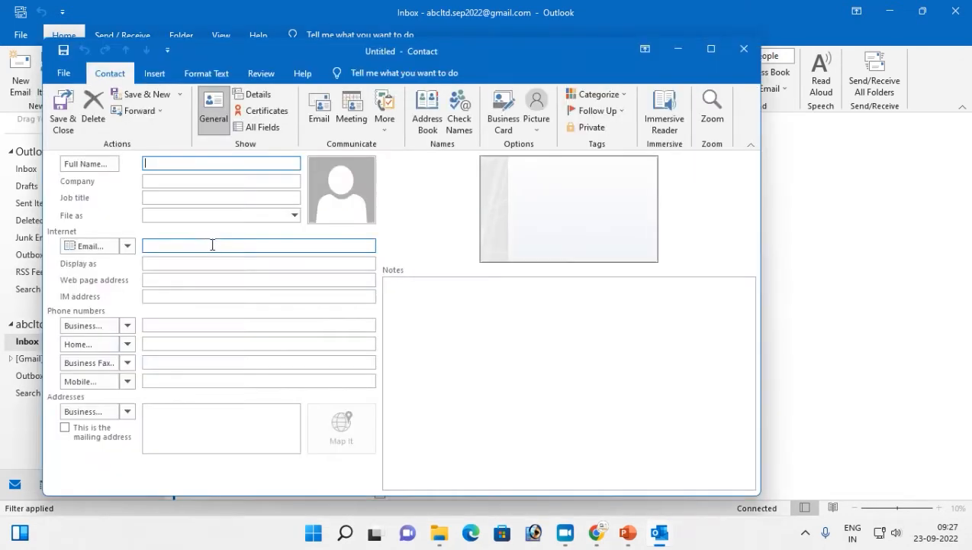
pyautogui.click(428, 128)
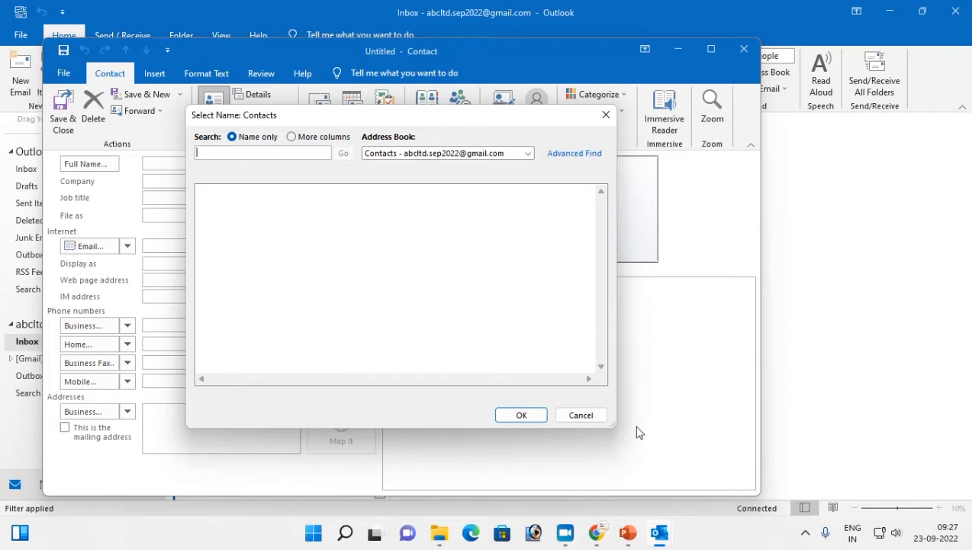
pyautogui.click(582, 415)
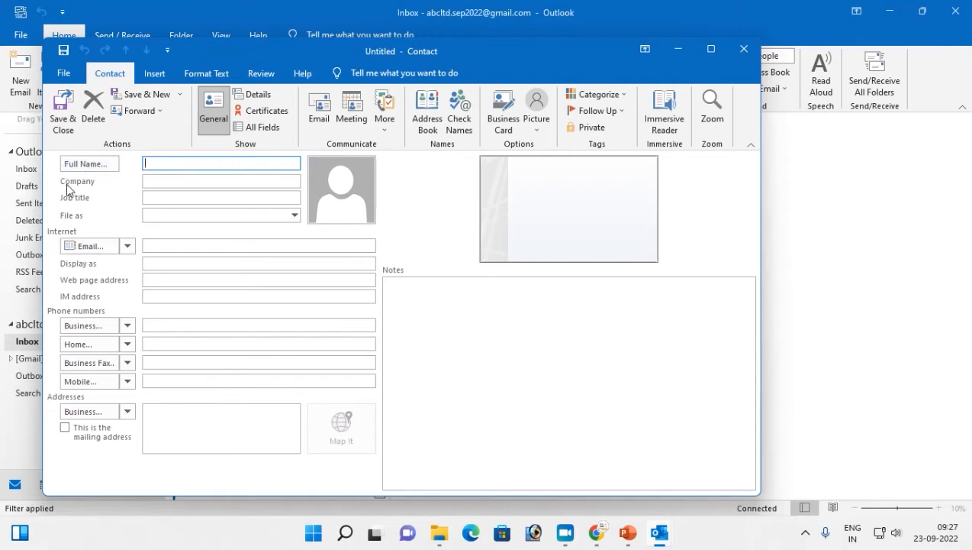
pyautogui.click(180, 180)
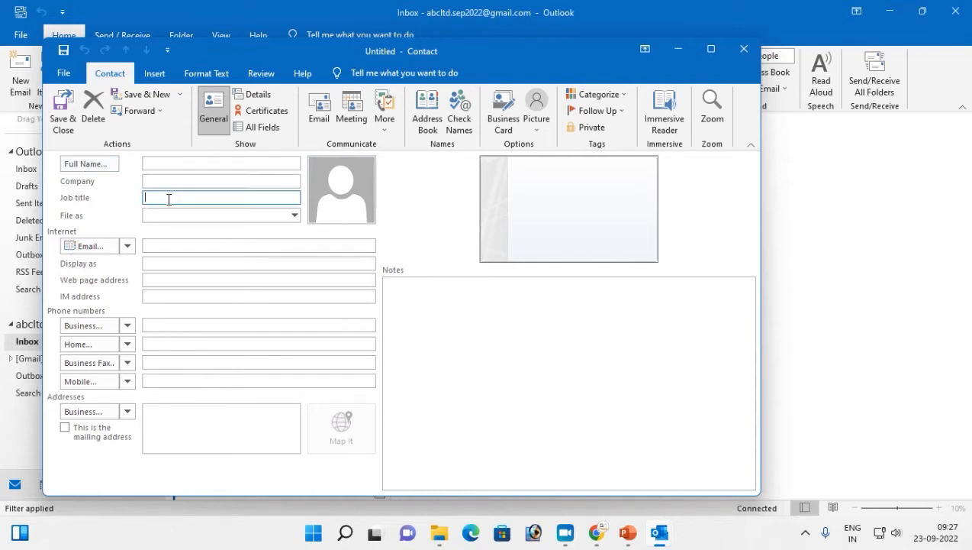
pyautogui.click(147, 214)
pyautogui.click(294, 215)
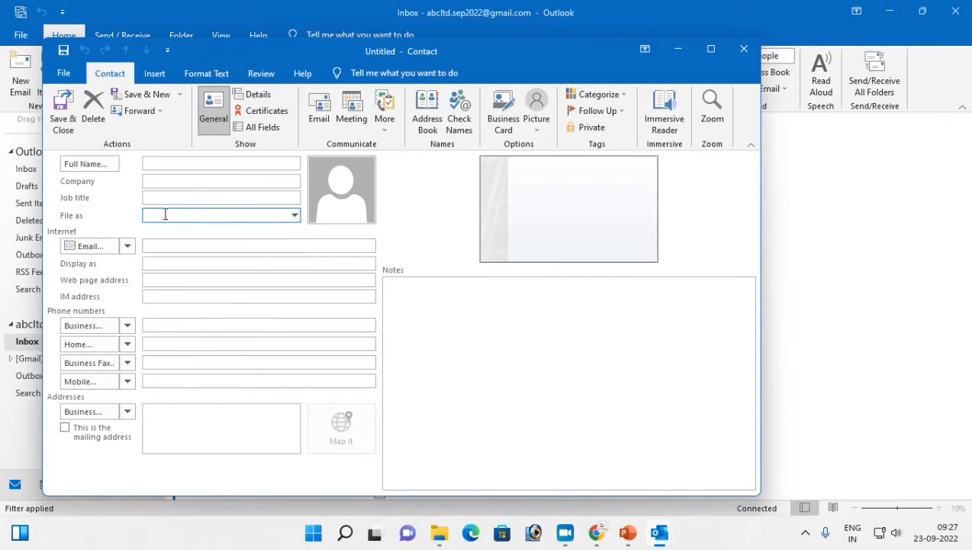
pyautogui.click(295, 215)
pyautogui.click(154, 258)
pyautogui.click(163, 245)
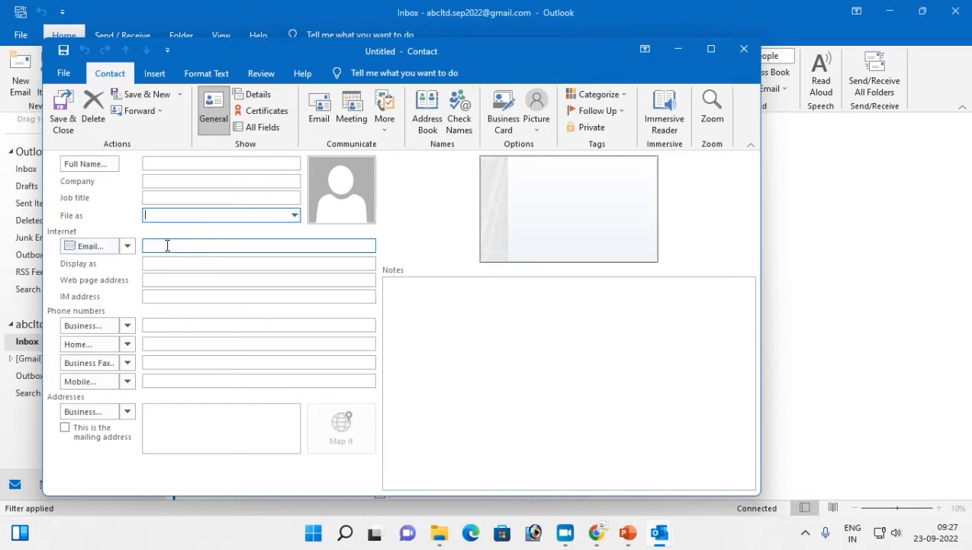
pyautogui.click(171, 261)
pyautogui.click(159, 244)
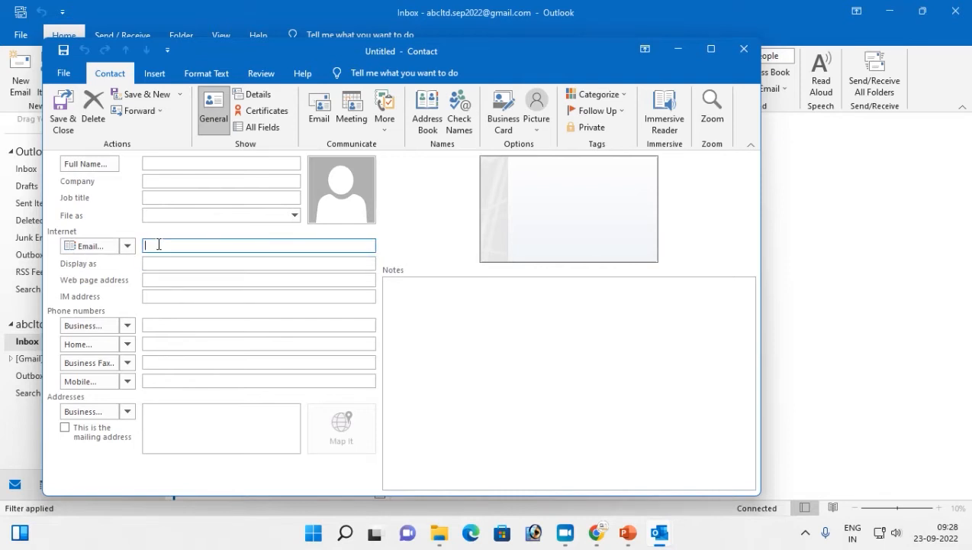
pyautogui.click(171, 264)
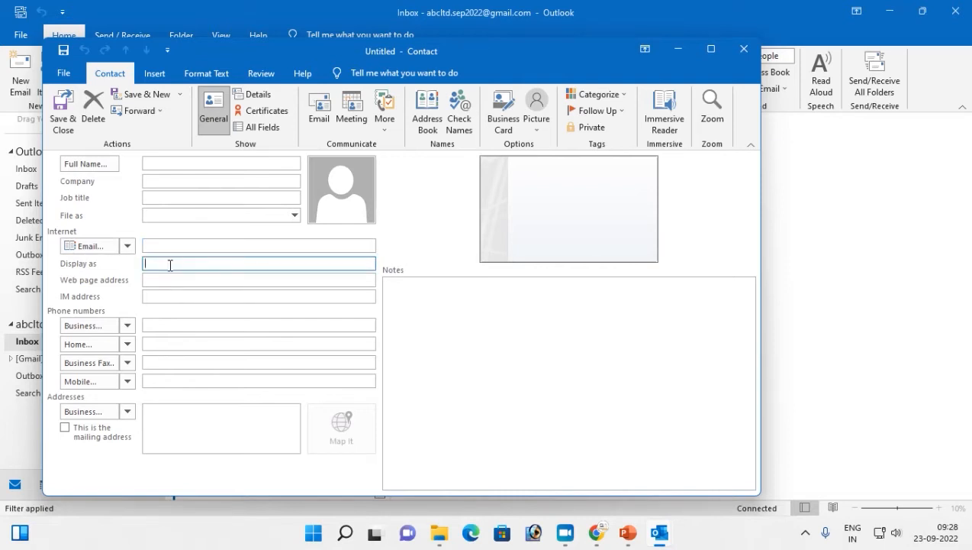
pyautogui.click(157, 280)
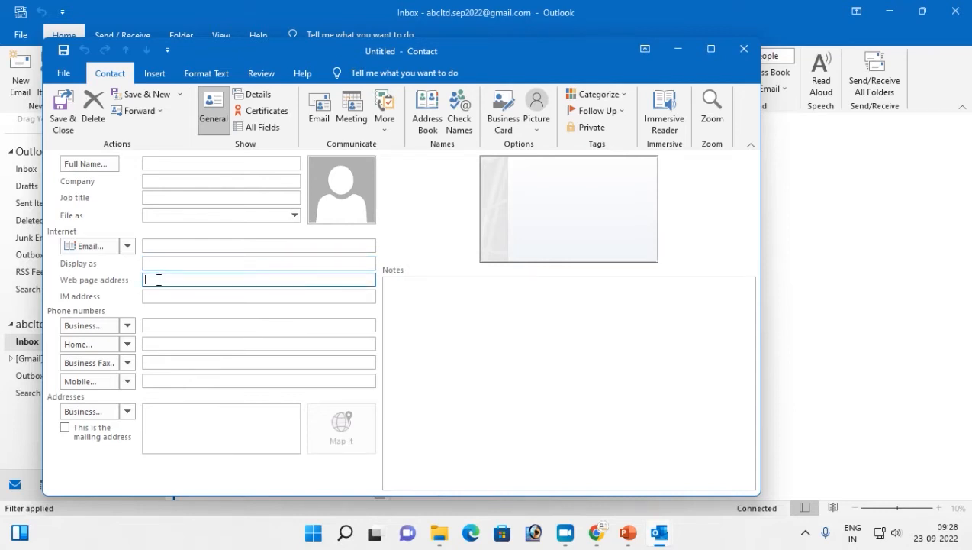
pyautogui.click(159, 294)
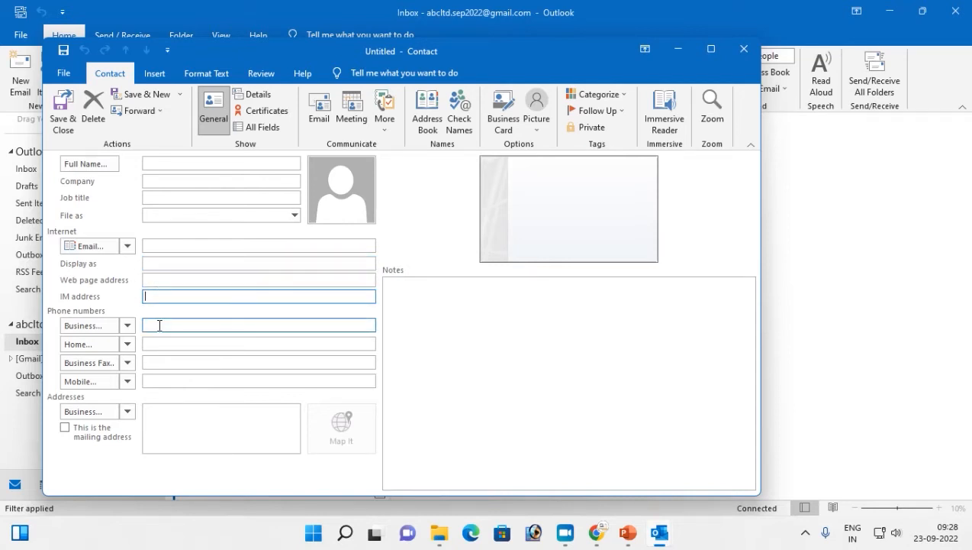
pyautogui.click(183, 324)
pyautogui.click(178, 344)
pyautogui.click(175, 362)
pyautogui.click(173, 380)
pyautogui.click(171, 435)
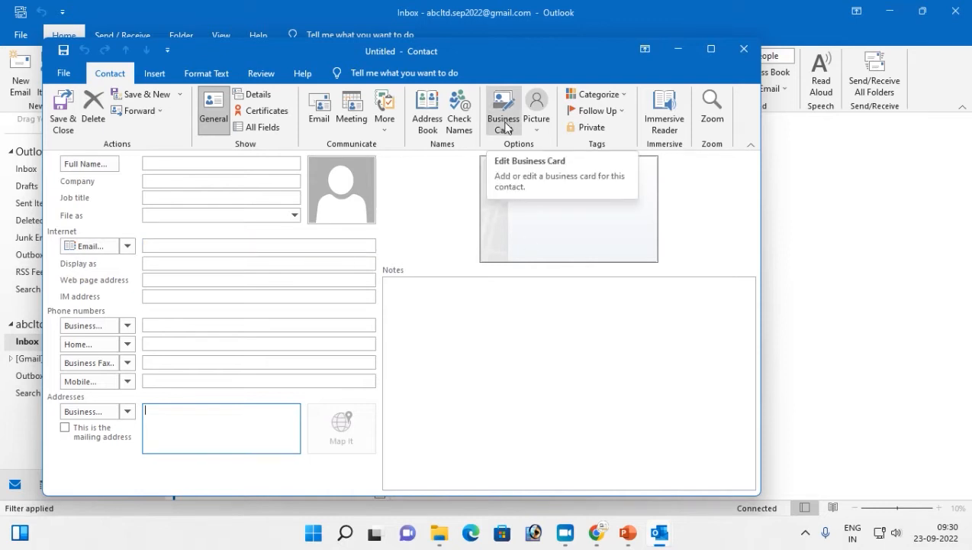
# - Set the accounts-1 image as the contact picture, after briefly opening the Business Card editor
pyautogui.click(505, 127)
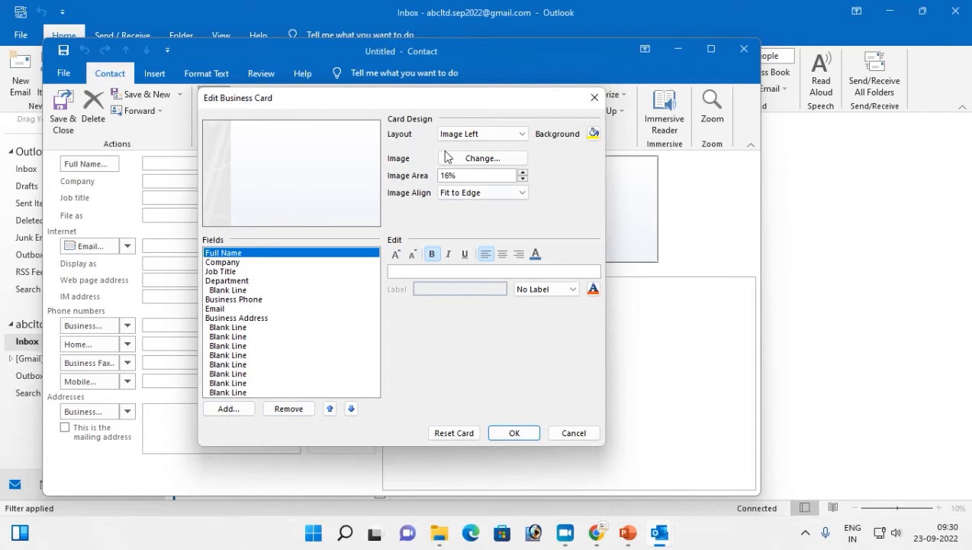
pyautogui.click(573, 433)
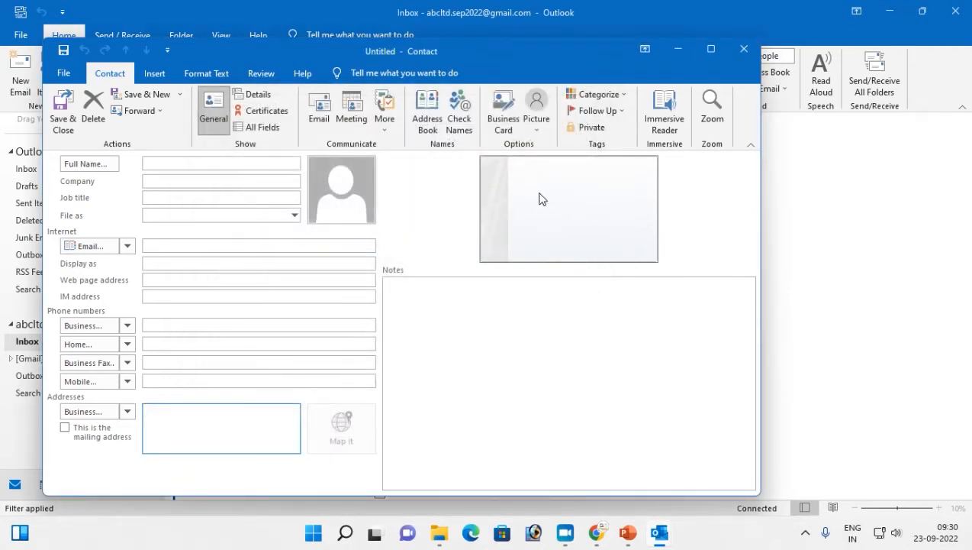
pyautogui.click(537, 126)
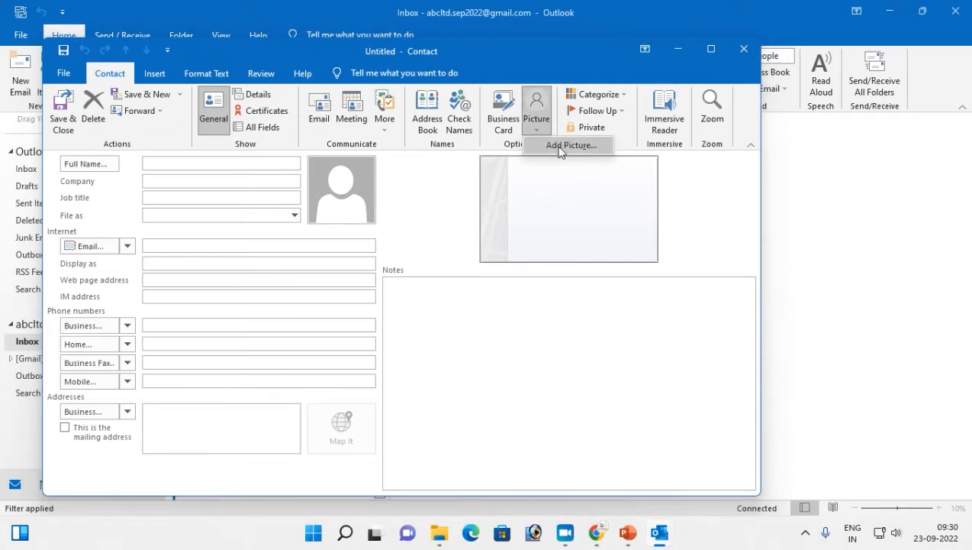
pyautogui.click(565, 146)
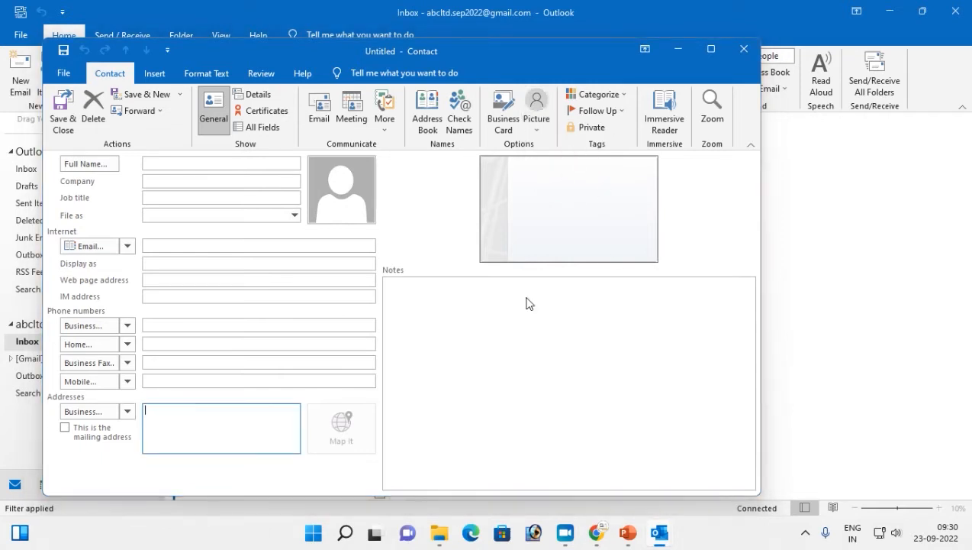
pyautogui.click(200, 269)
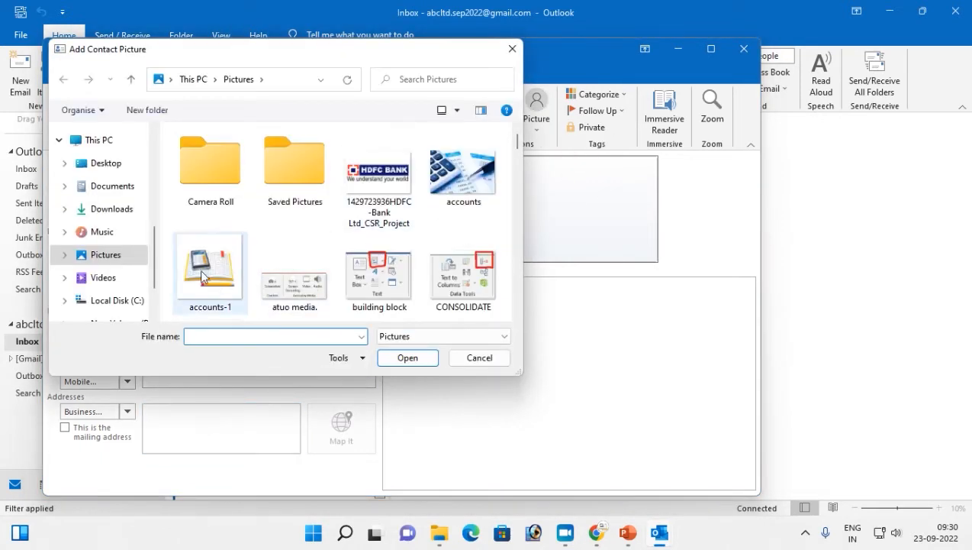
pyautogui.click(408, 357)
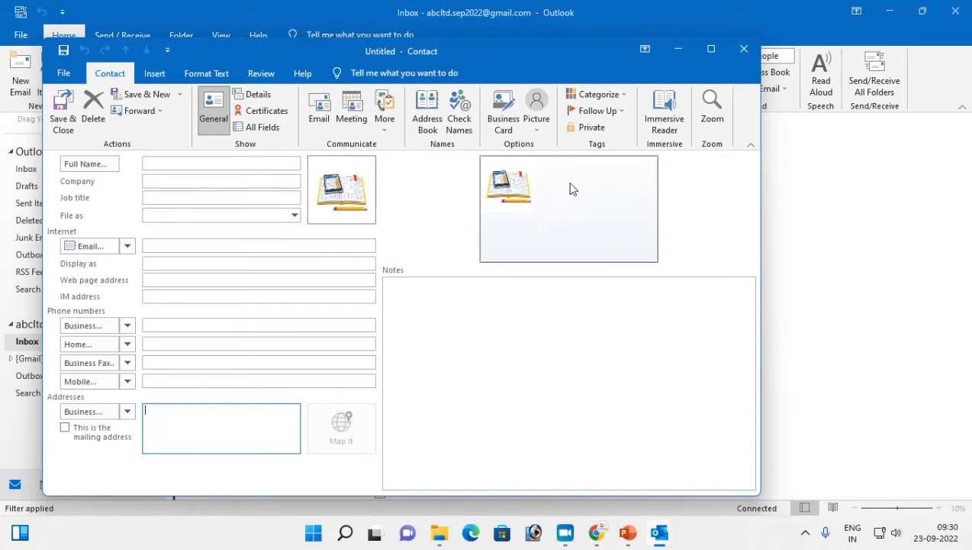
# - Enter the contact's full name, correcting the misspelled first name
pyautogui.click(174, 162)
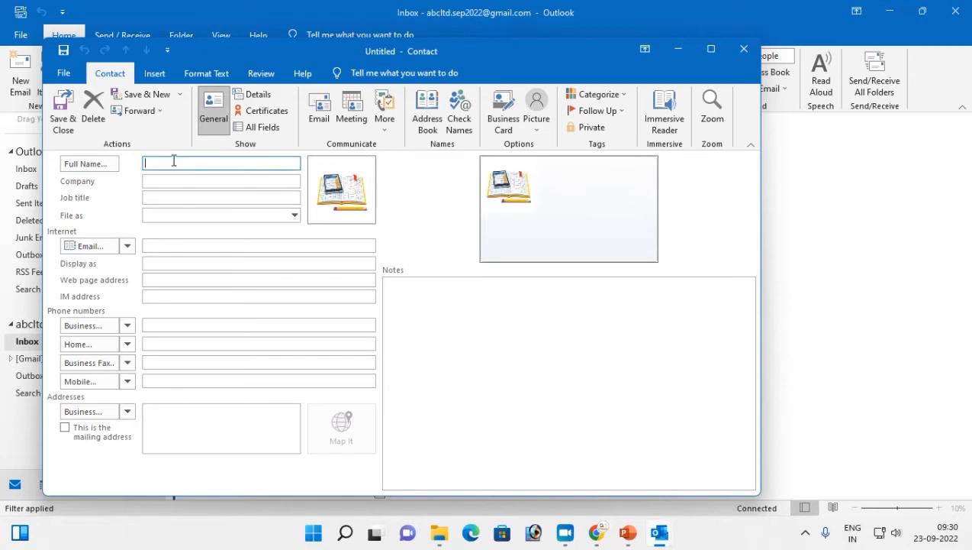
pyautogui.press('Tab')
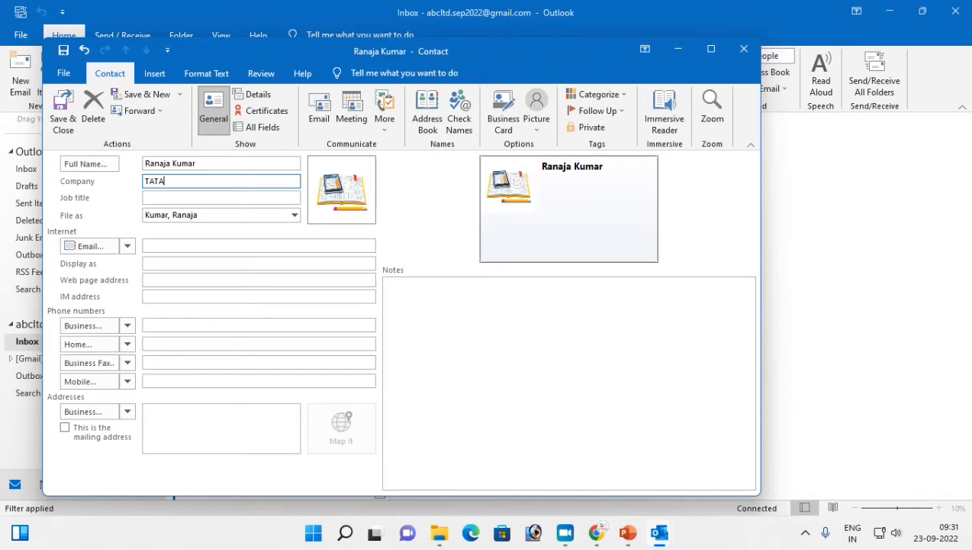
pyautogui.hotkey('shift', 'Tab')
pyautogui.click(172, 163)
pyautogui.press('BackSpace')
pyautogui.write('n')
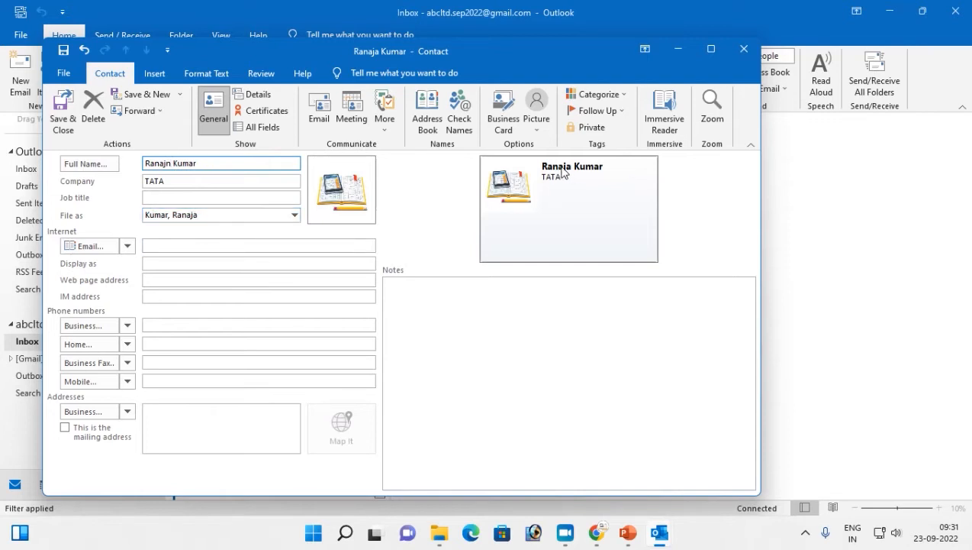
pyautogui.click(158, 248)
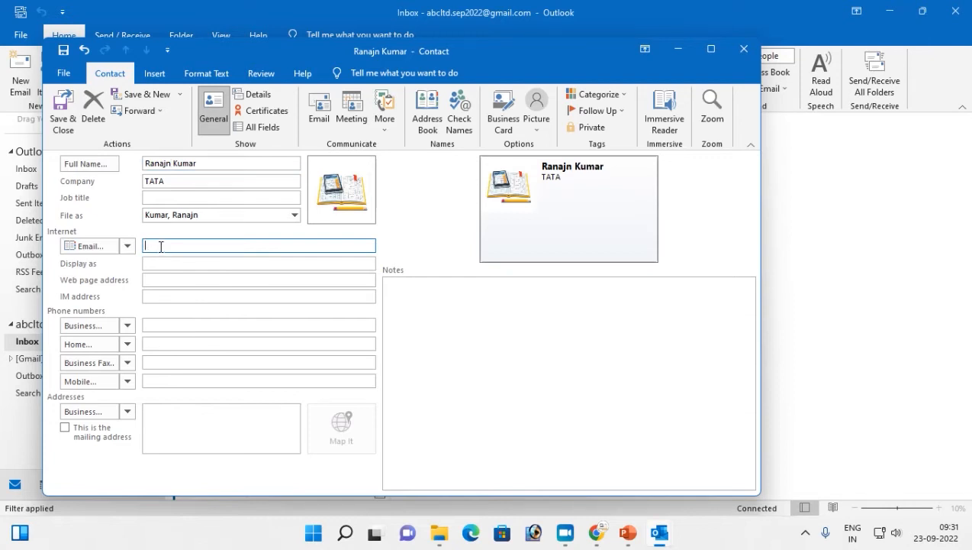
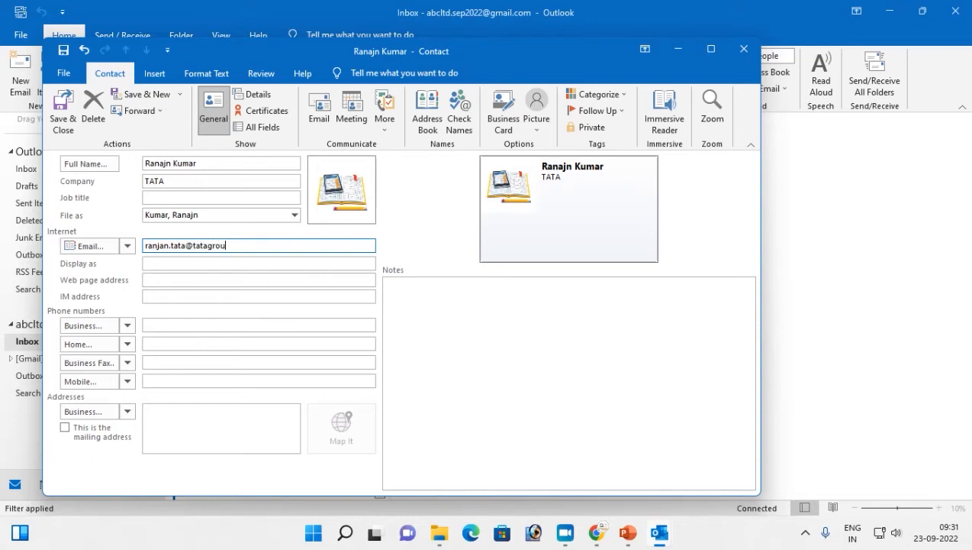
# - Enter the contact's e-mail address and trim the Display as field to just the name
pyautogui.click(174, 263)
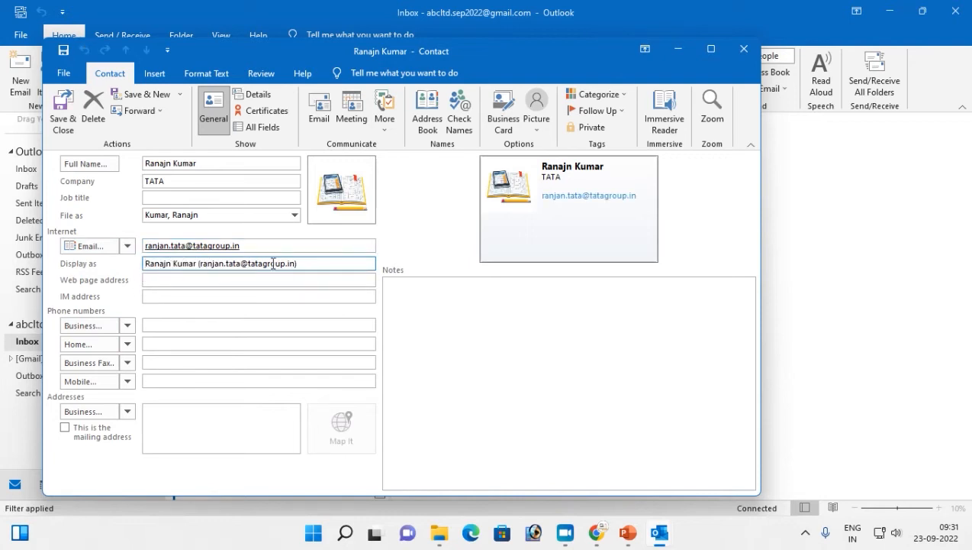
pyautogui.press('BackSpace')
pyautogui.press('BackSpace')
pyautogui.press('BackSpace')
pyautogui.press('BackSpace')
pyautogui.press('BackSpace')
pyautogui.press('BackSpace')
pyautogui.press('BackSpace')
pyautogui.press('BackSpace')
pyautogui.press('BackSpace')
pyautogui.press('BackSpace')
pyautogui.press('BackSpace')
pyautogui.press('BackSpace')
pyautogui.press('BackSpace')
pyautogui.press('BackSpace')
pyautogui.press('BackSpace')
pyautogui.press('BackSpace')
pyautogui.press('BackSpace')
pyautogui.press('BackSpace')
pyautogui.press('BackSpace')
pyautogui.press('BackSpace')
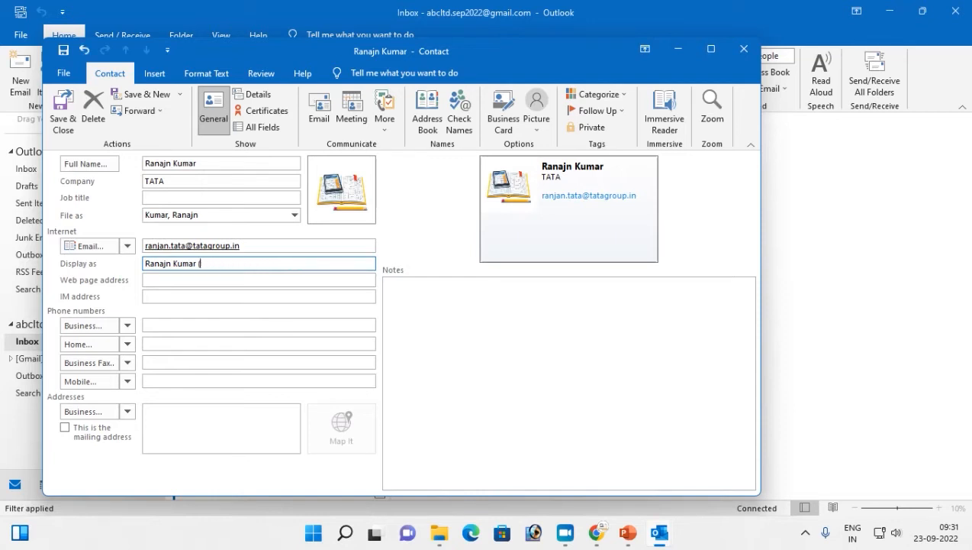
pyautogui.press('Tab')
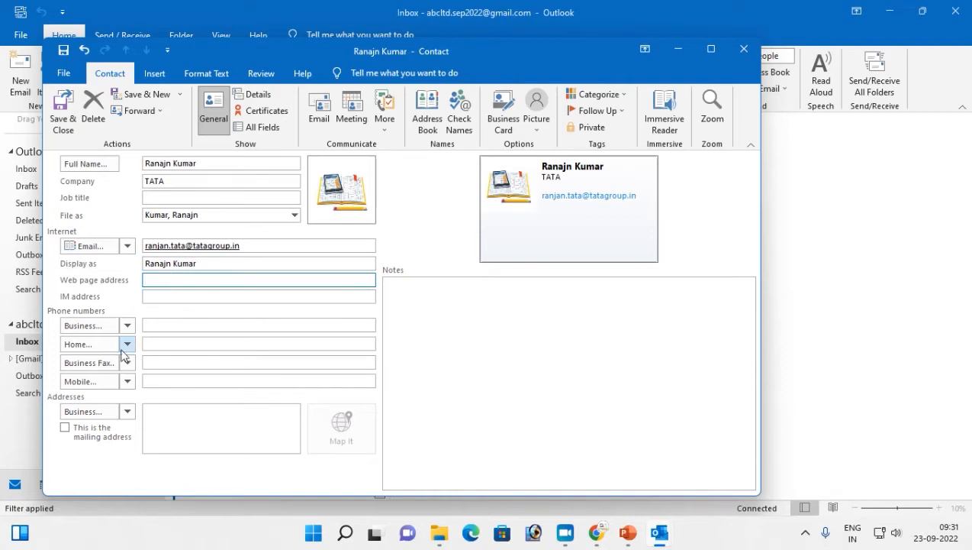
# - Enter a business address with the city Mumbai
pyautogui.click(161, 379)
pyautogui.click(192, 425)
pyautogui.write('M')
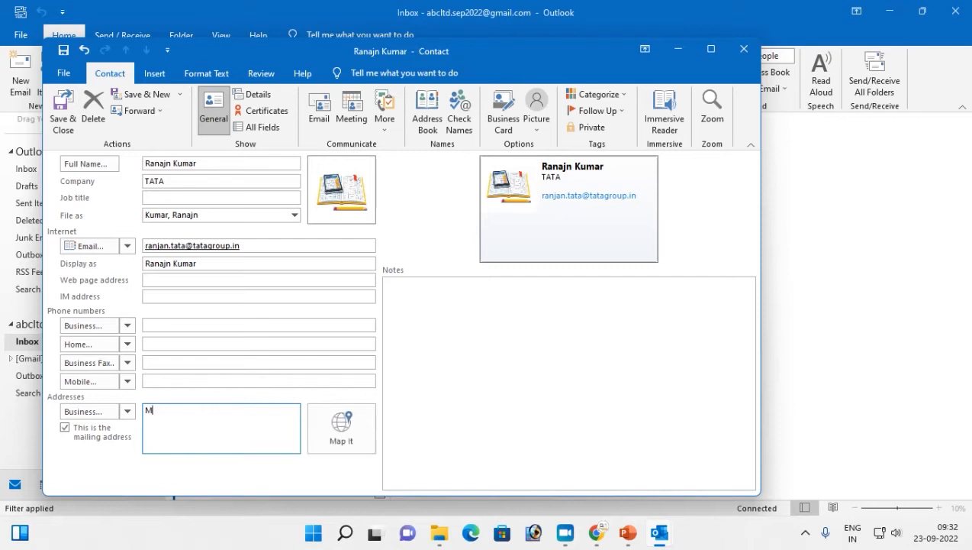
pyautogui.write('umbai')
pyautogui.click(162, 296)
# - Save the contact and start a new one, confirming the Check Address details
pyautogui.moveTo(200, 46); pyautogui.dragTo(333, 55)
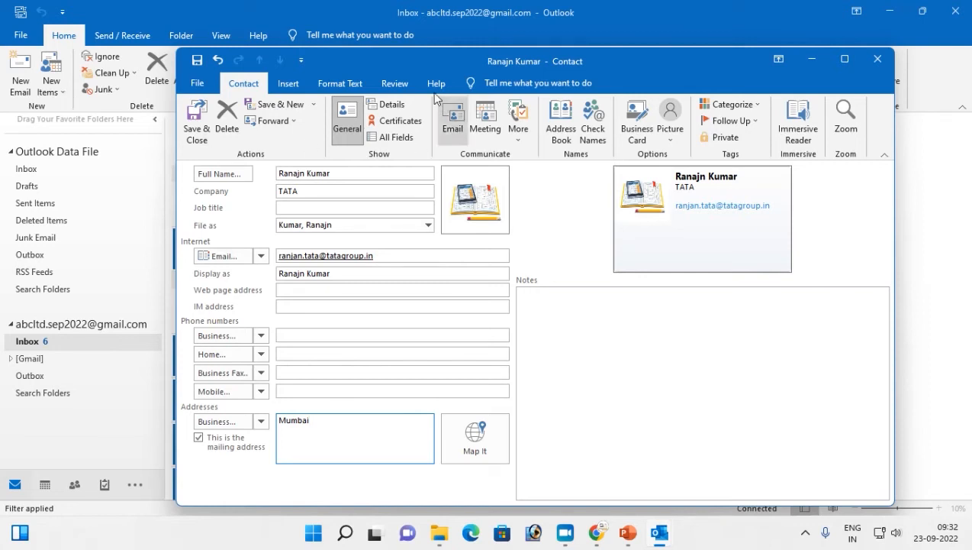
pyautogui.moveTo(398, 66); pyautogui.dragTo(300, 58)
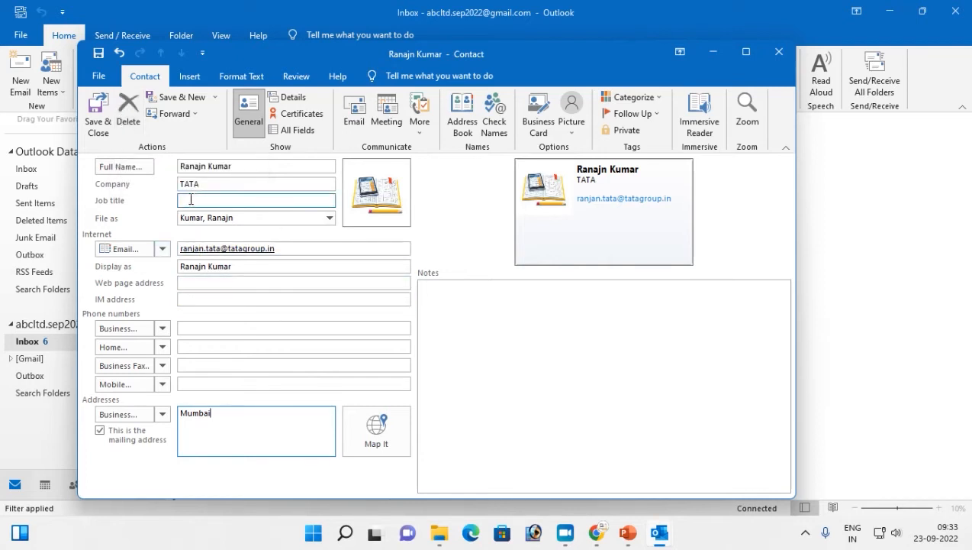
pyautogui.click(189, 100)
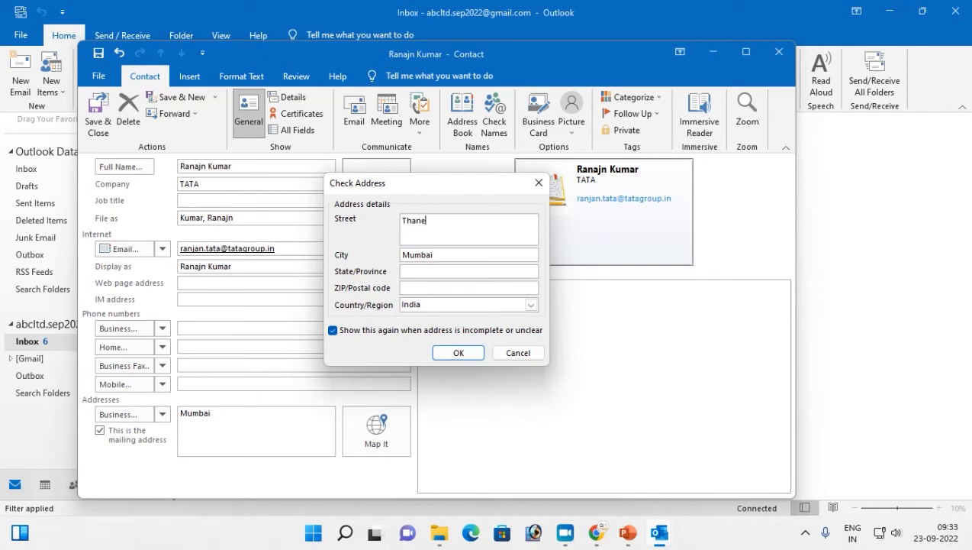
pyautogui.click(462, 353)
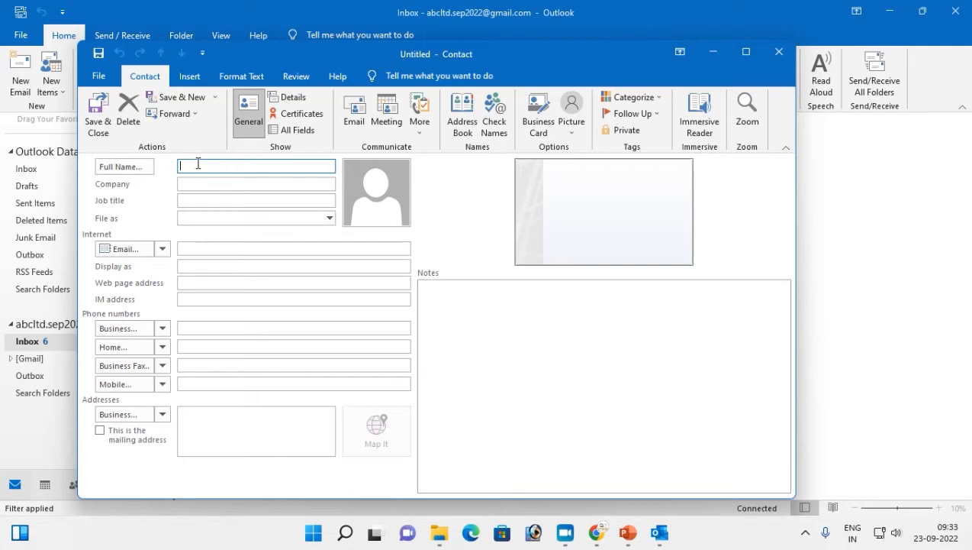
# - Enter the new contact's name and company Mahindra
pyautogui.press('Tab')
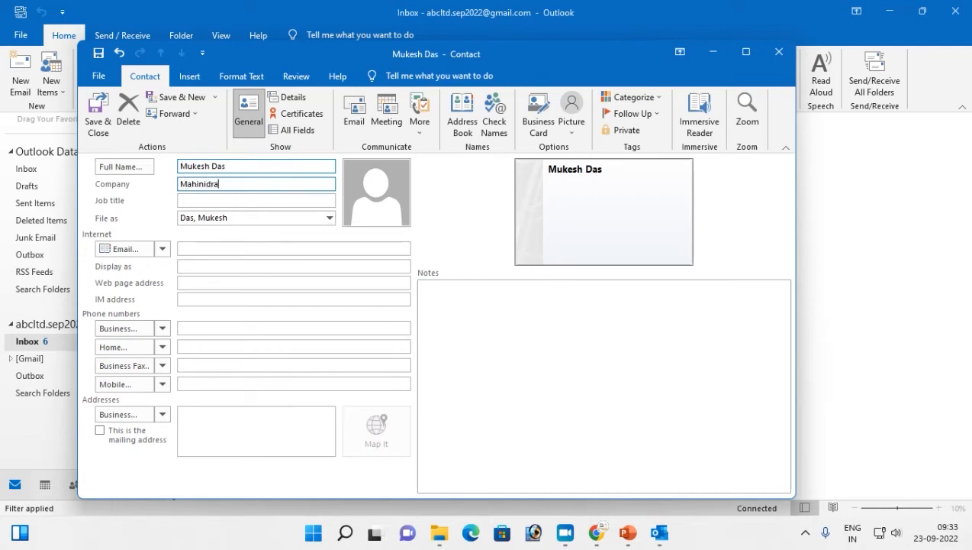
pyautogui.write('Mahindra')
pyautogui.press('Tab')
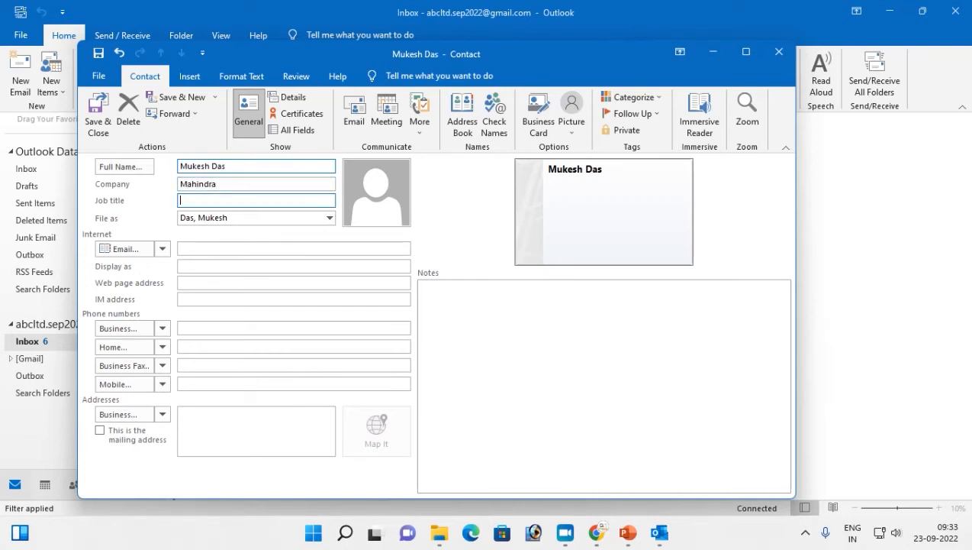
pyautogui.press('Tab')
pyautogui.press('Tab')
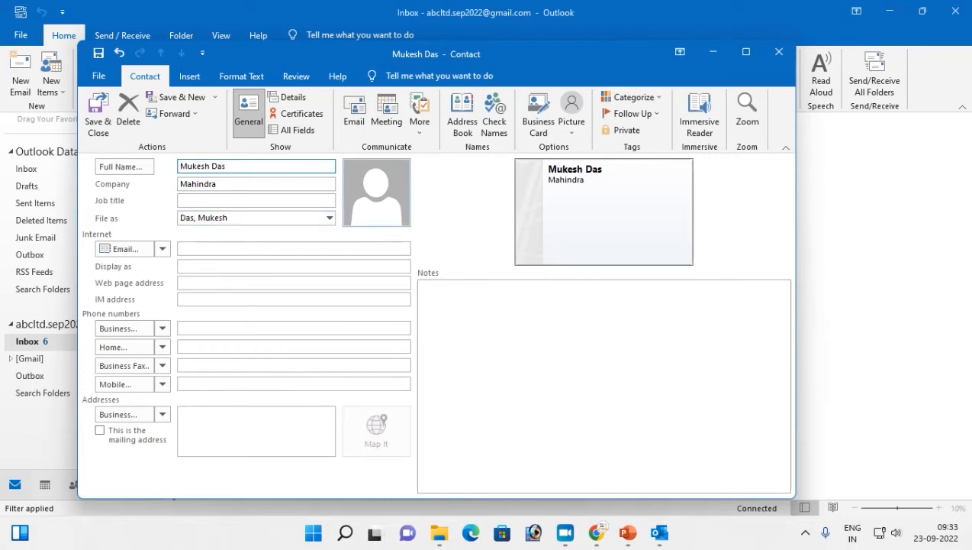
# - Set the accounts image as the contact's picture
pyautogui.click(201, 246)
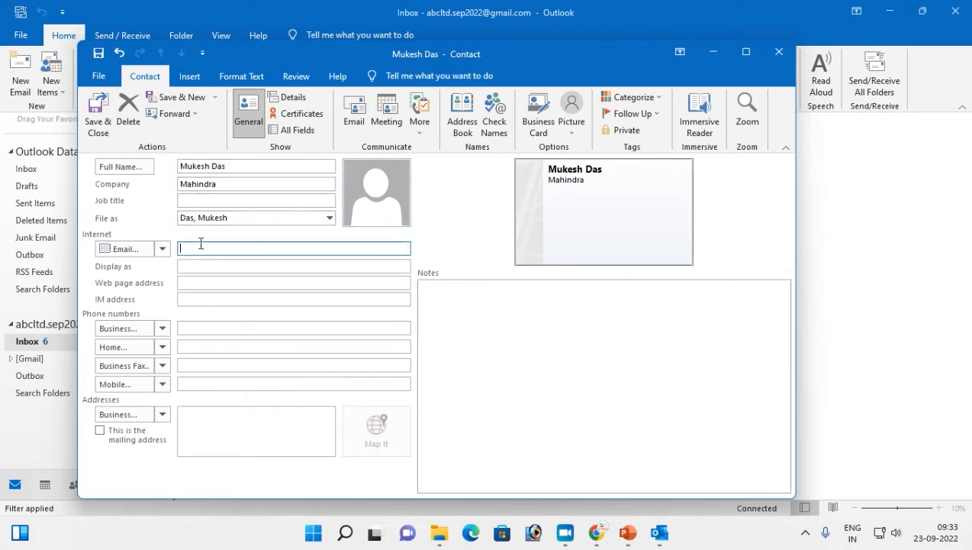
pyautogui.click(375, 217)
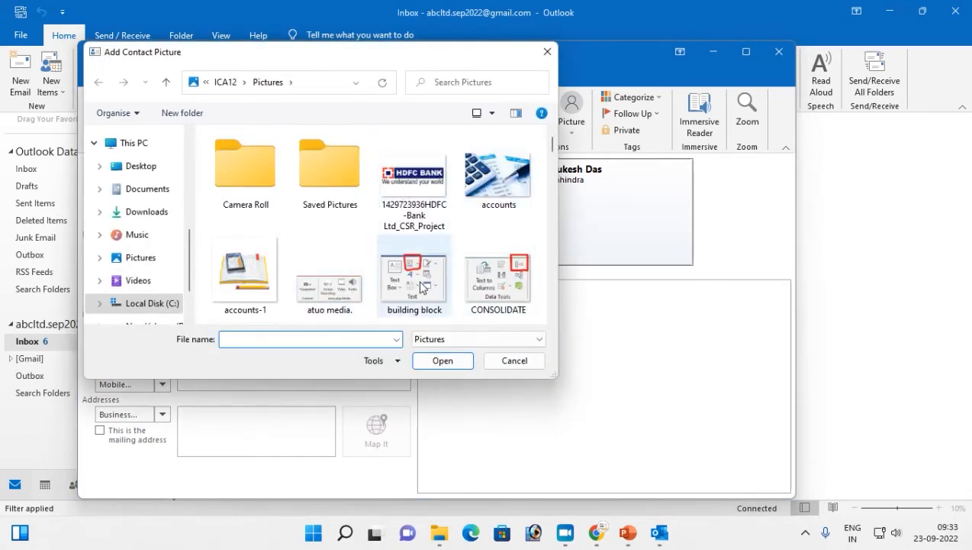
pyautogui.click(501, 182)
pyautogui.click(448, 363)
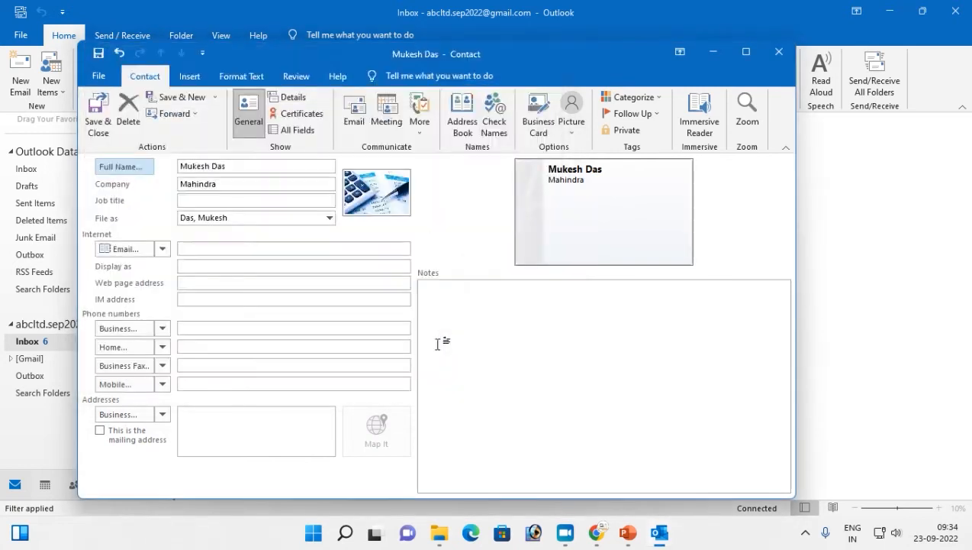
# - Enter the contact's Mahindra e-mail address so the display name auto-fills
pyautogui.click(212, 249)
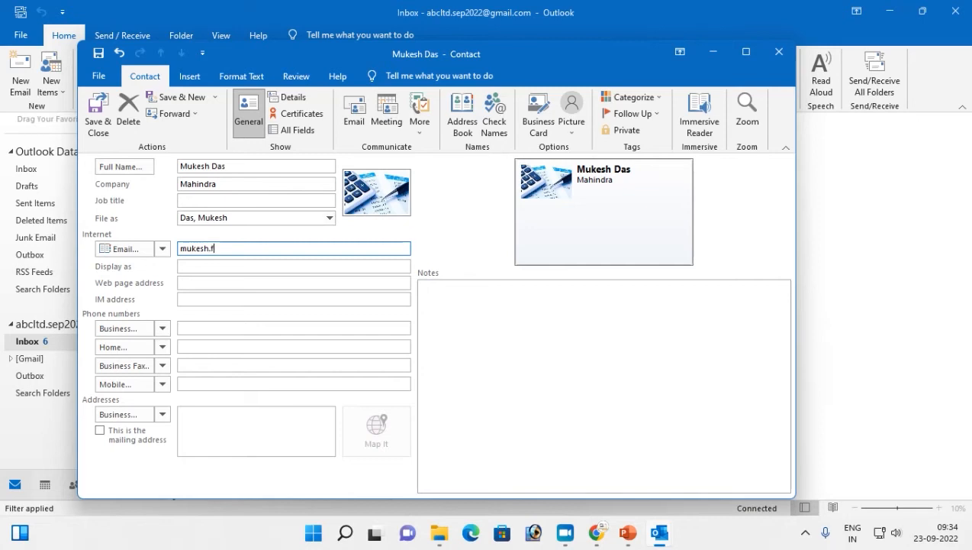
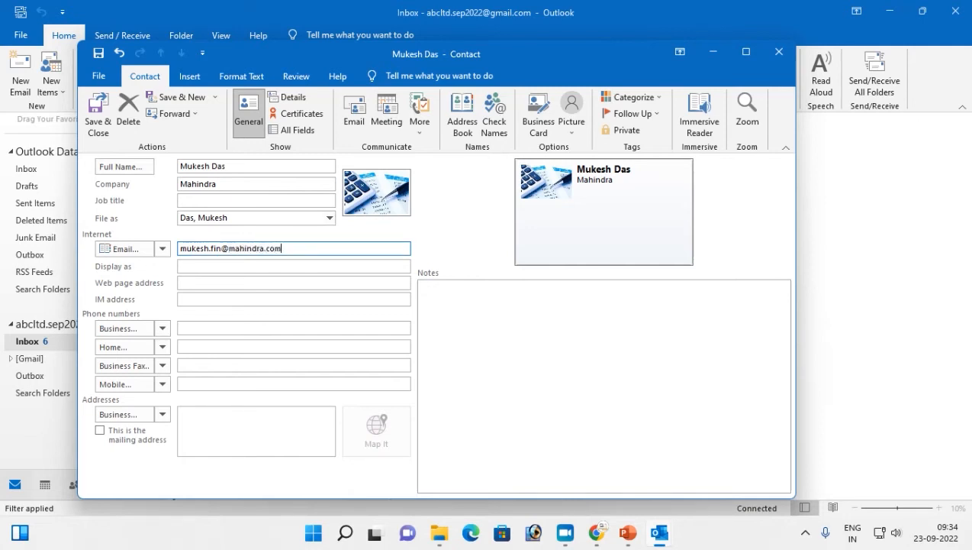
pyautogui.press('Tab')
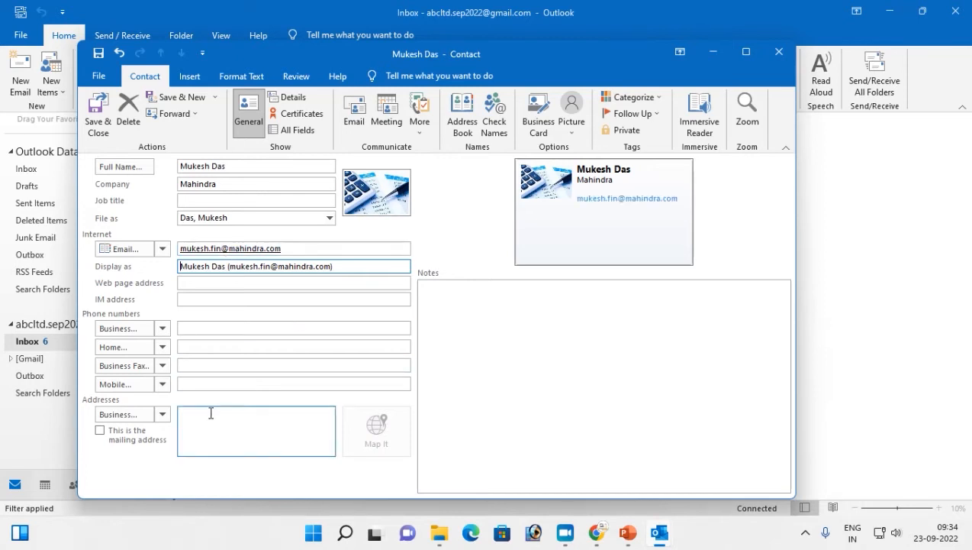
# - Save and close the contact, then review both contacts in the Address Book and close it
pyautogui.click(97, 127)
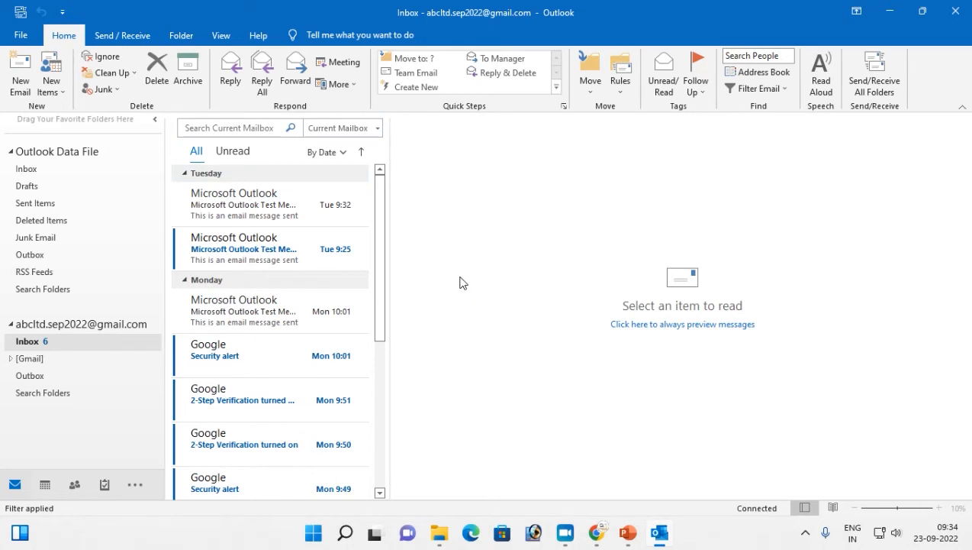
pyautogui.click(770, 74)
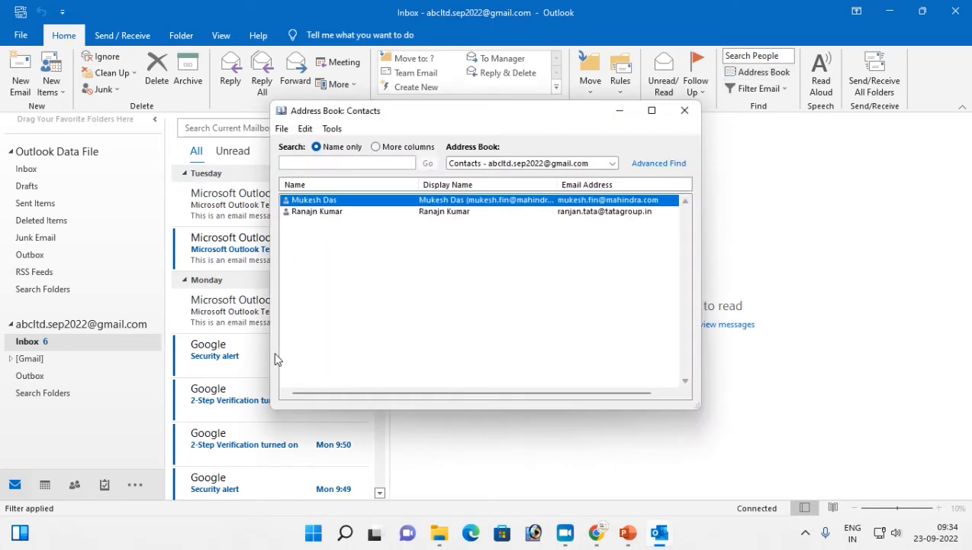
pyautogui.click(317, 212)
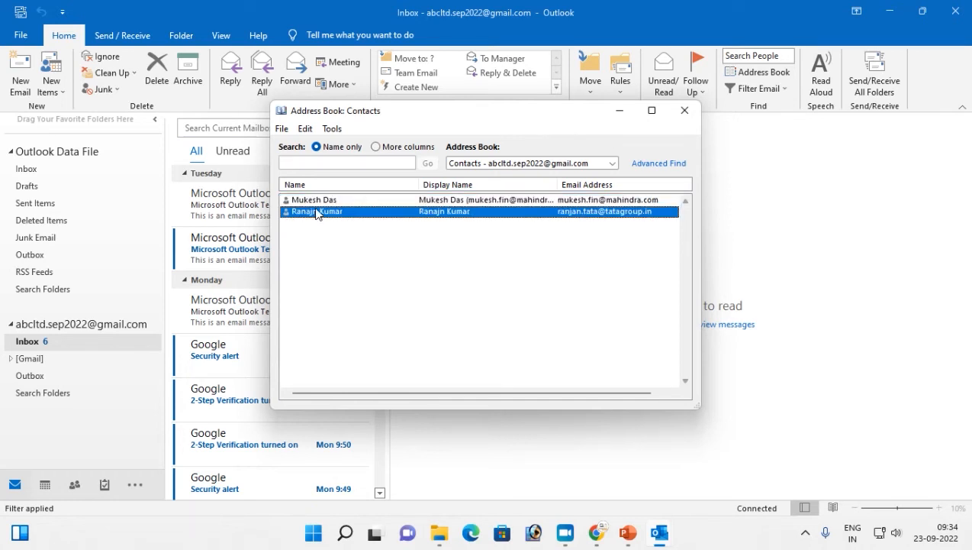
pyautogui.click(317, 201)
pyautogui.click(685, 110)
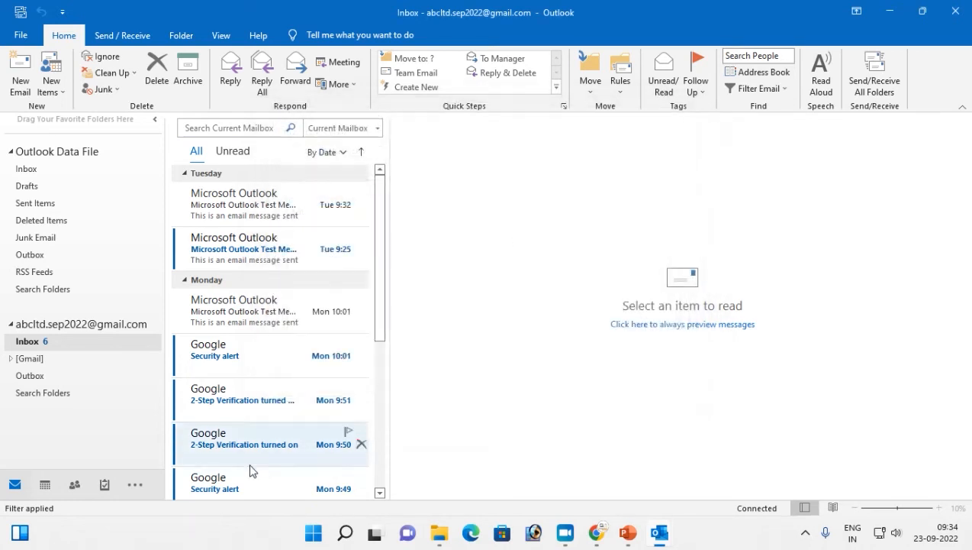
pyautogui.moveTo(91, 493)
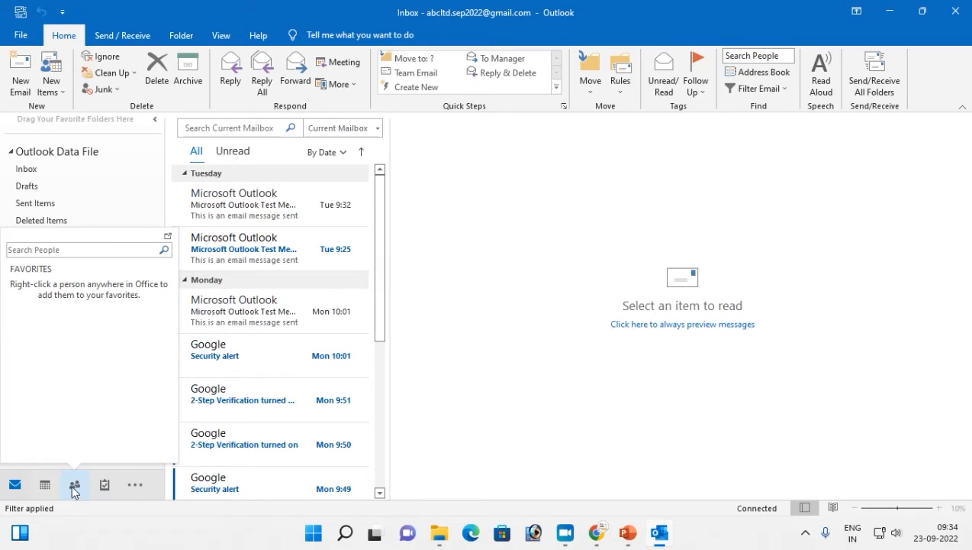
pyautogui.click(74, 485)
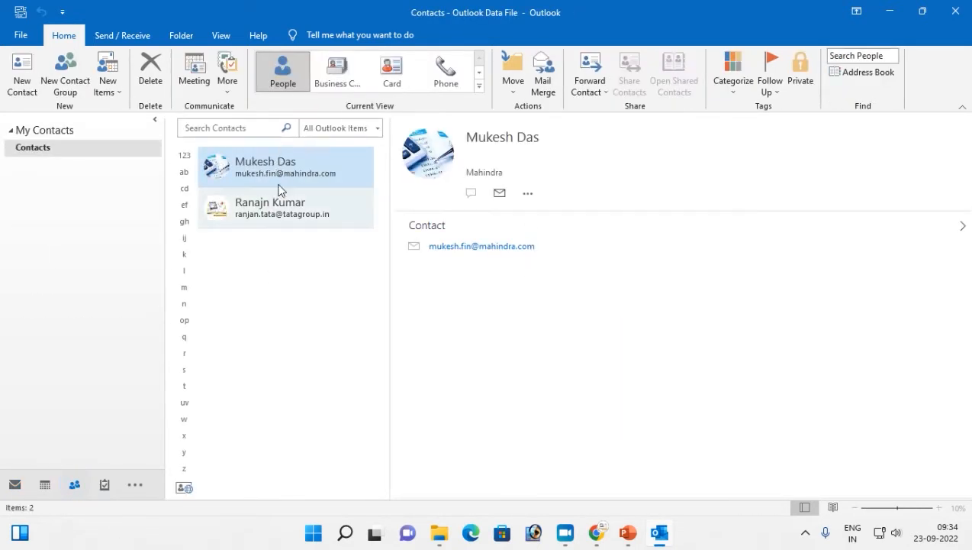
pyautogui.click(470, 248)
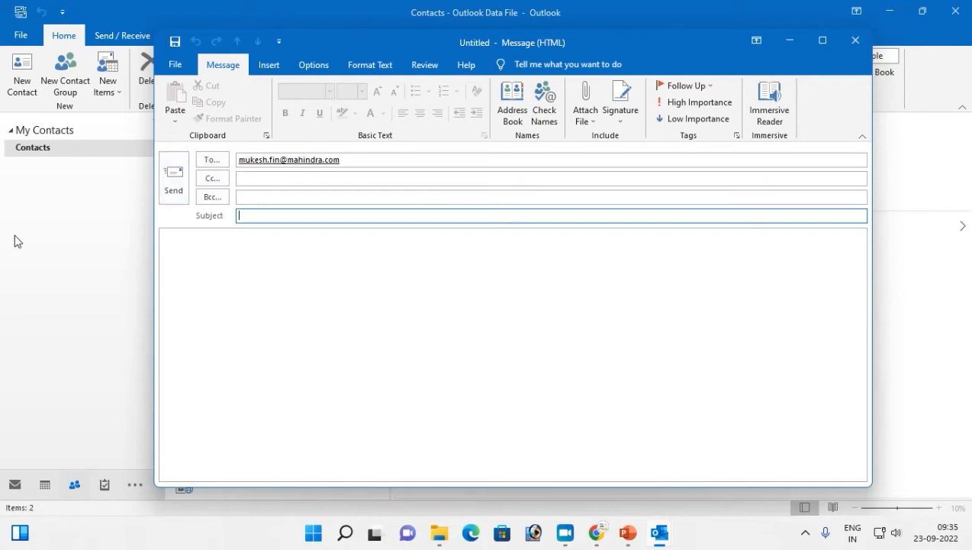
pyautogui.click(855, 39)
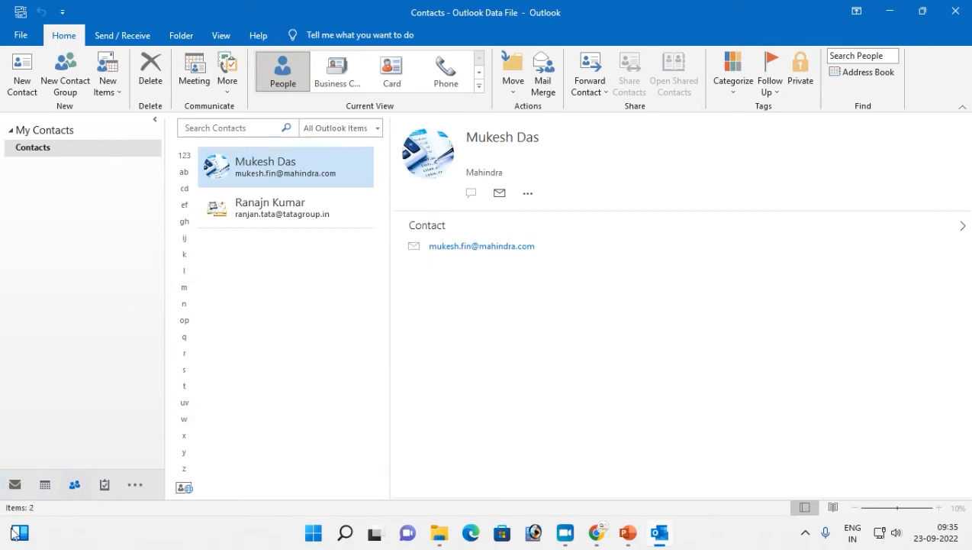
pyautogui.click(12, 487)
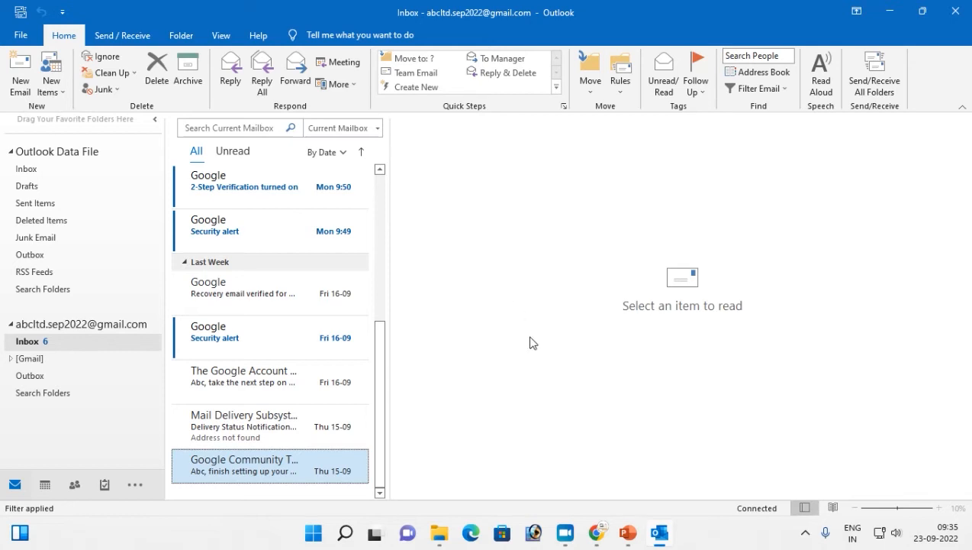
# - From the Gmail window's Google apps grid, open Contacts in a new tab, then return to Outlook
pyautogui.click(602, 534)
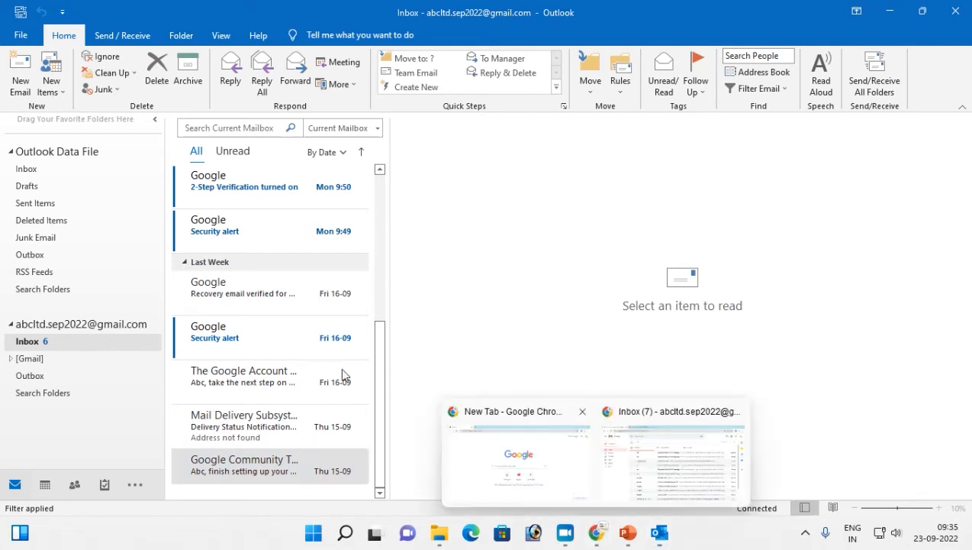
pyautogui.click(654, 458)
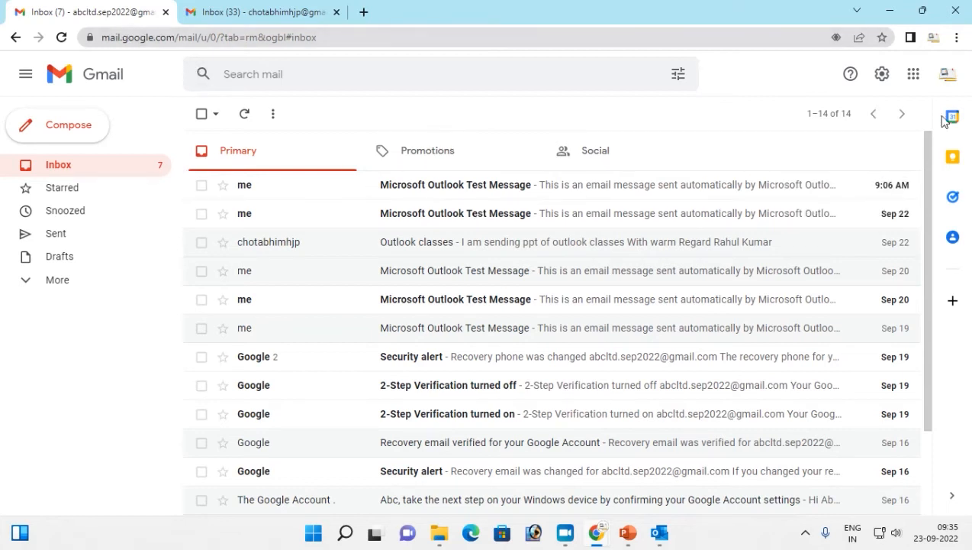
pyautogui.click(913, 76)
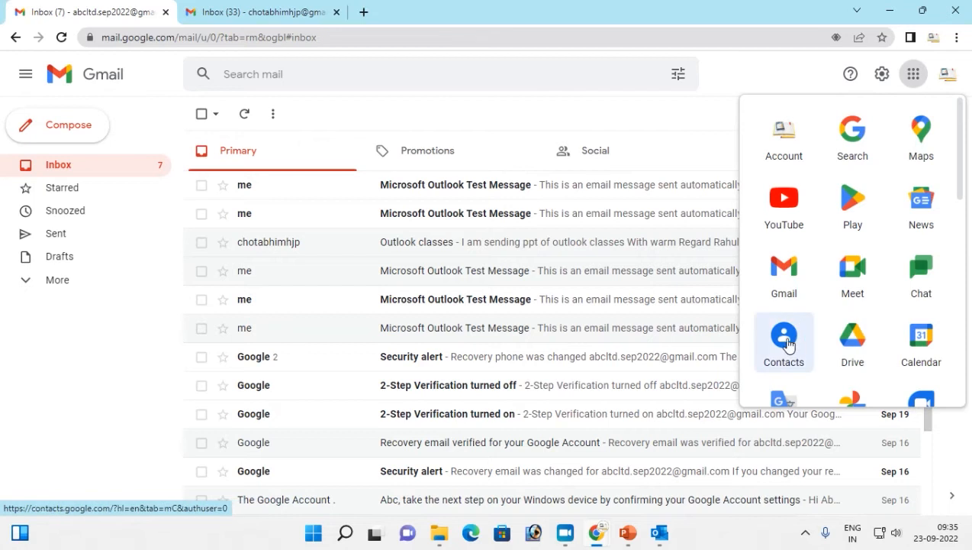
pyautogui.click(785, 342)
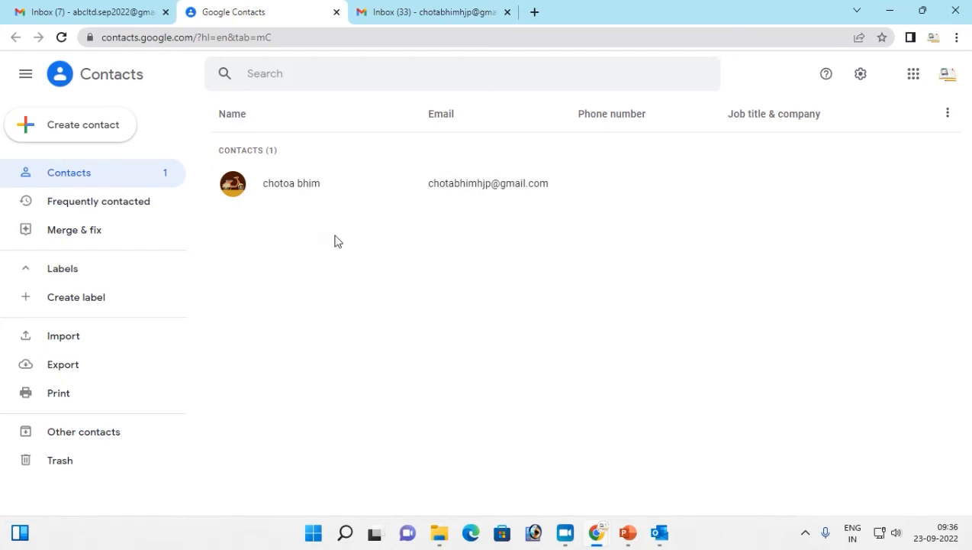
pyautogui.click(598, 453)
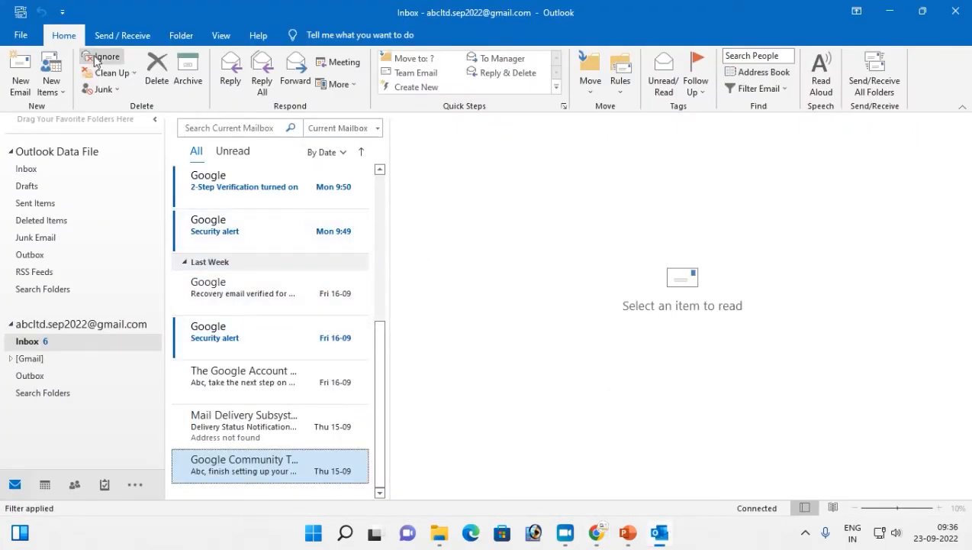
# - Open and close the Address Book, then switch to the 'Create Contact in Outlook' slide show
pyautogui.click(742, 78)
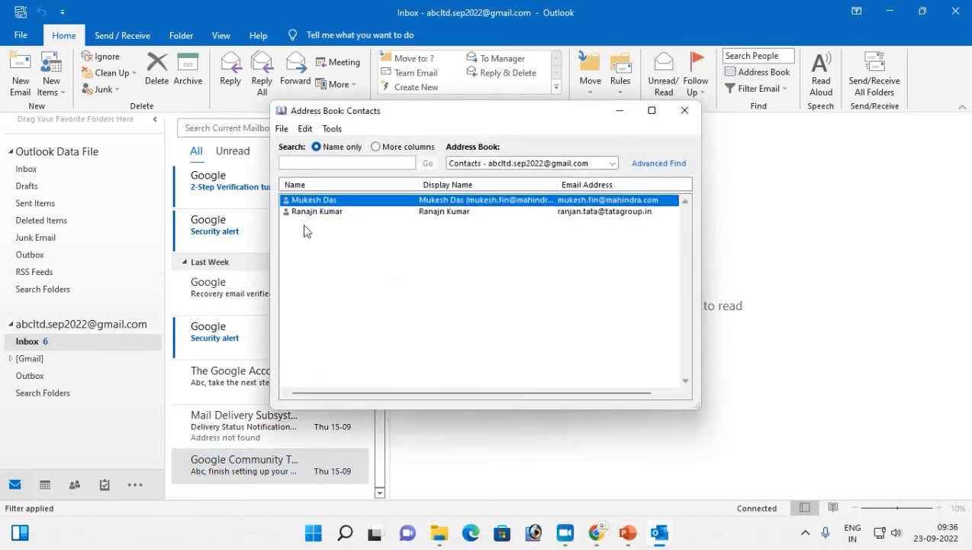
pyautogui.click(685, 112)
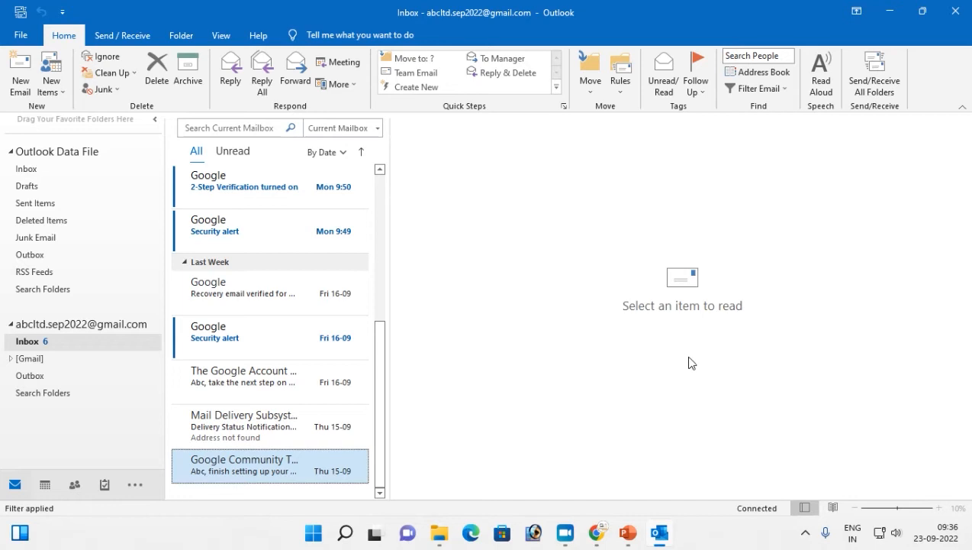
pyautogui.hotkey('alt', 'Tab')
pyautogui.hotkey('alt', 'Tab')
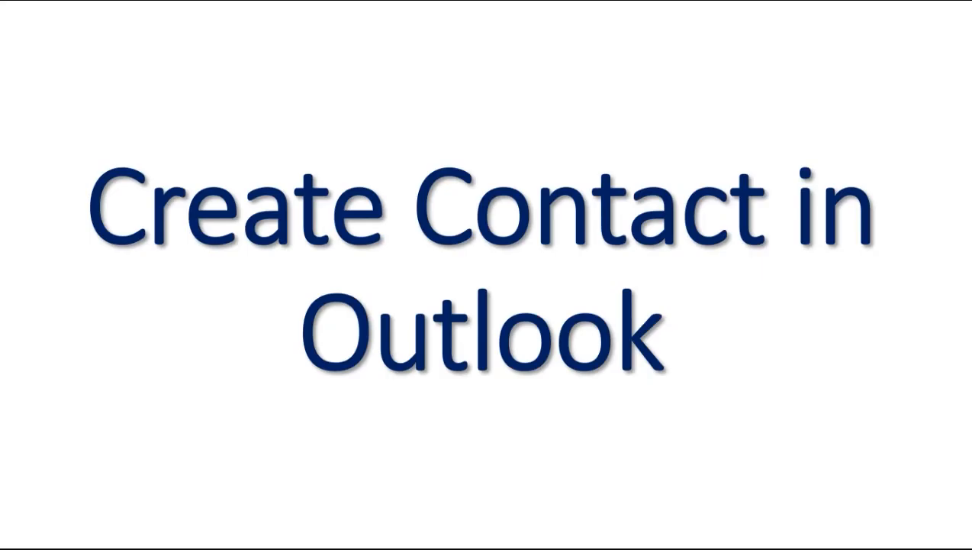
# - Advance to the 'Modifying or Deleting a contact' slide, then open Outlook's Address Book
pyautogui.press('Right')
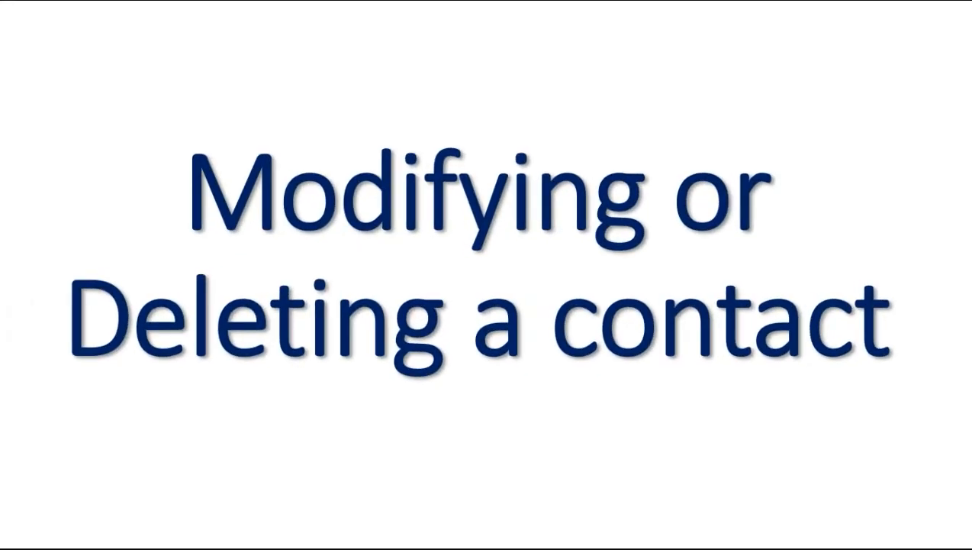
pyautogui.hotkey('alt', 'Tab')
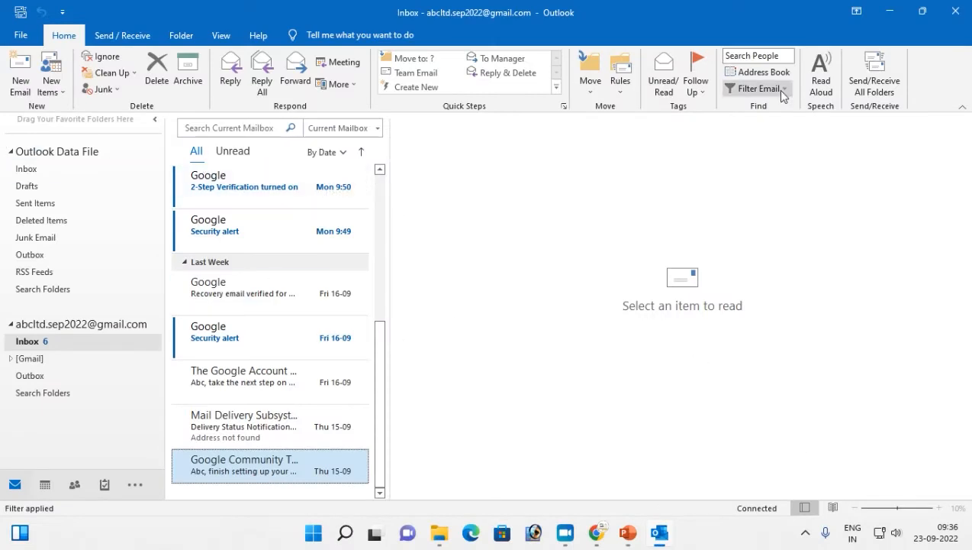
pyautogui.click(755, 72)
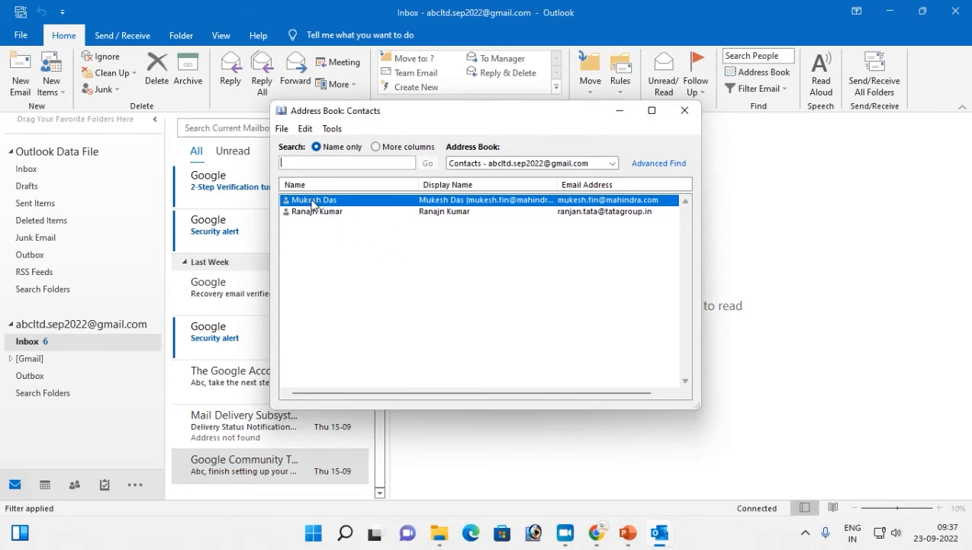
# - Look through the Address Book's Edit and Tools menus, then open the first contact's details
pyautogui.click(305, 129)
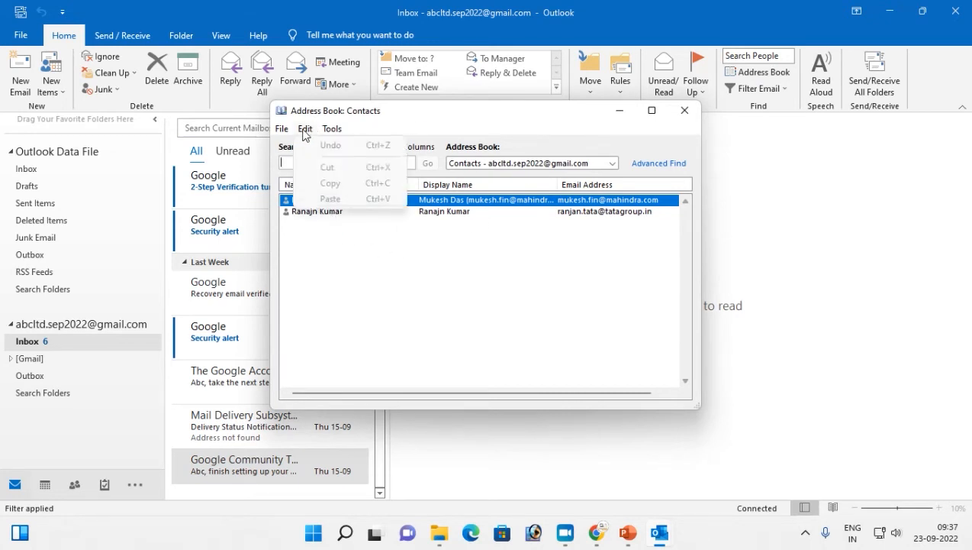
pyautogui.click(331, 131)
pyautogui.click(332, 131)
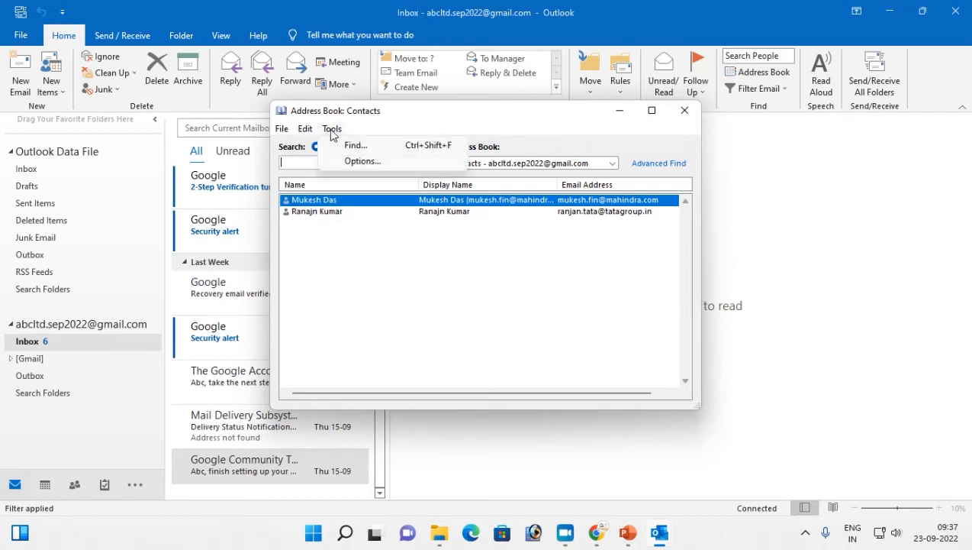
pyautogui.click(369, 247)
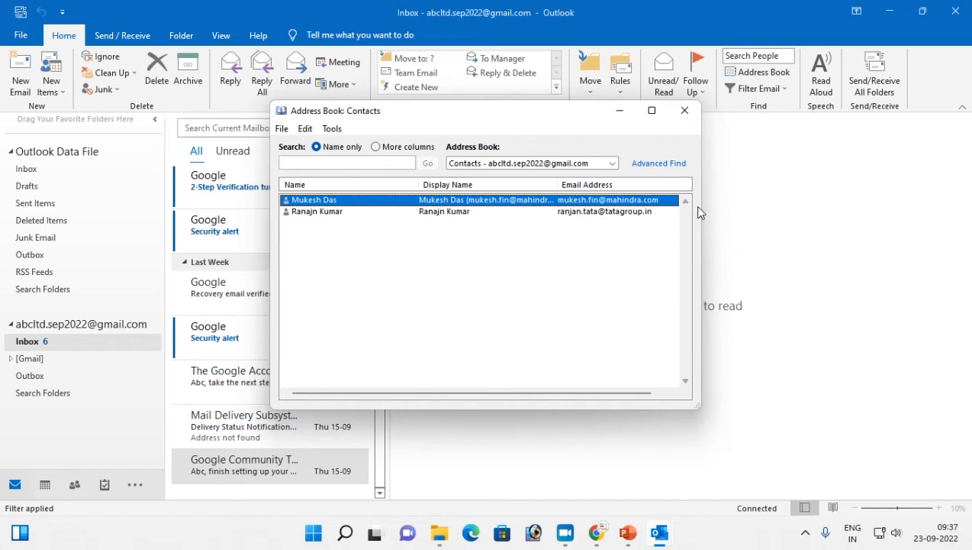
pyautogui.click(282, 129)
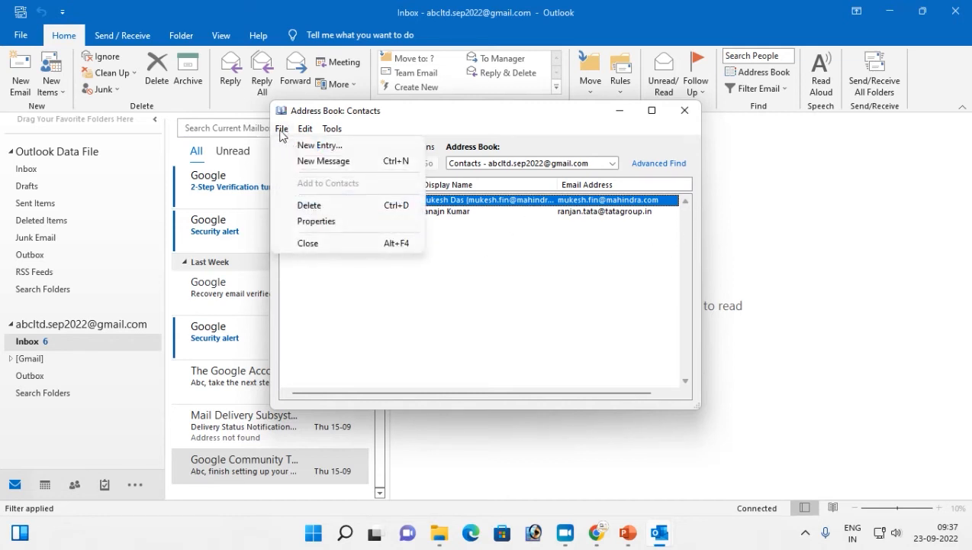
pyautogui.click(313, 221)
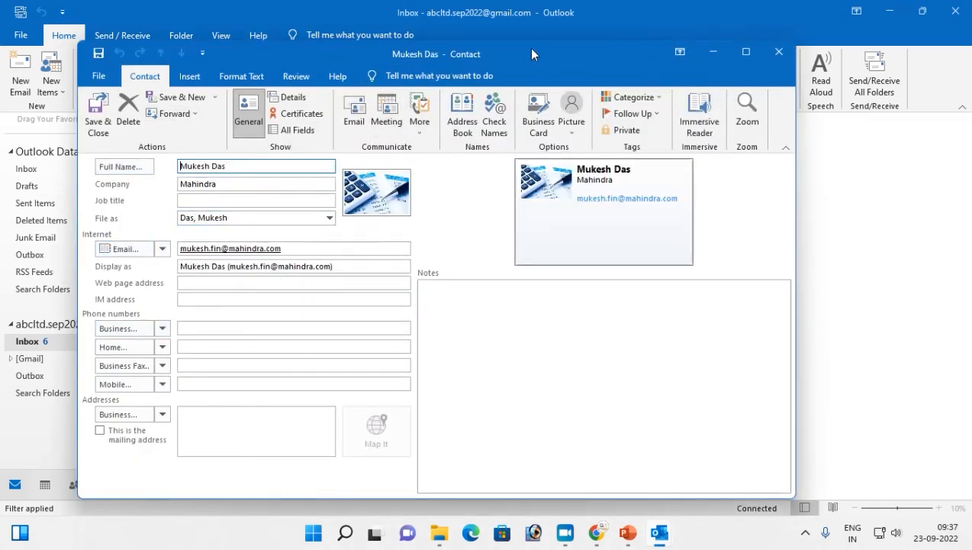
# - Close the contact and Address Book, reopen it, select the second contact and show the File menu
pyautogui.click(779, 51)
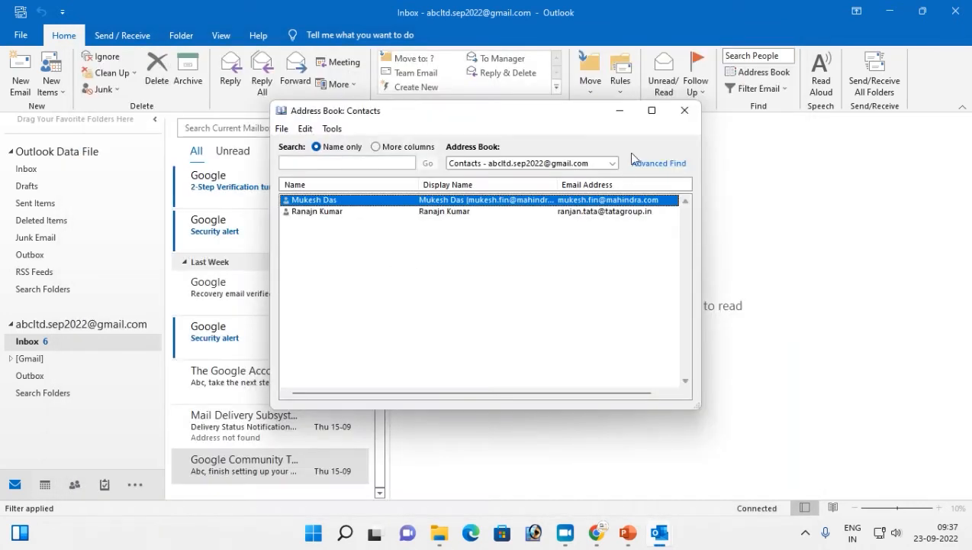
pyautogui.click(685, 110)
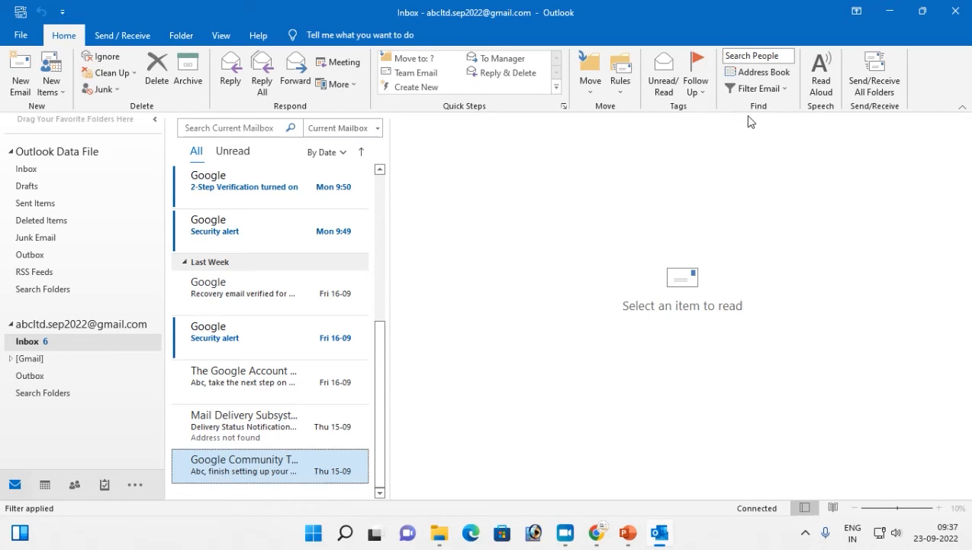
pyautogui.click(737, 72)
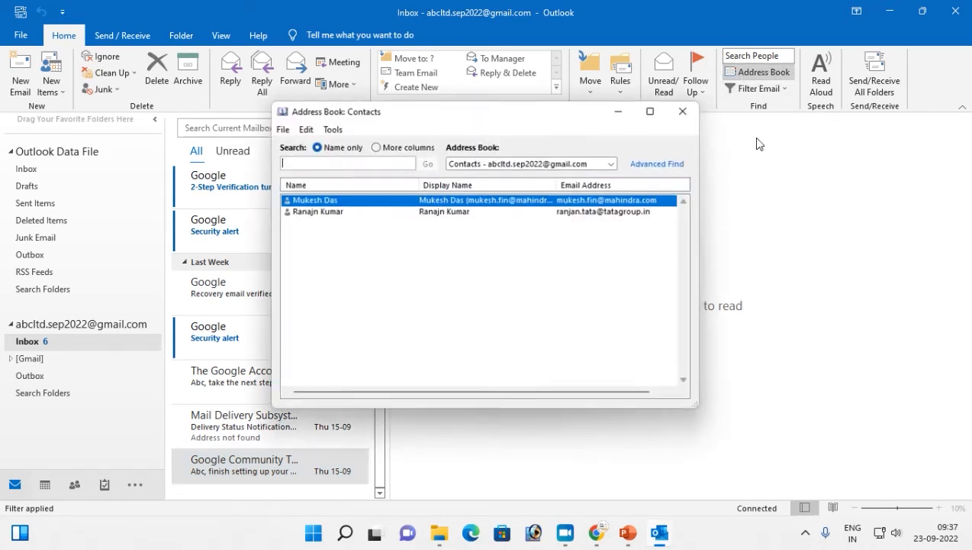
pyautogui.click(315, 212)
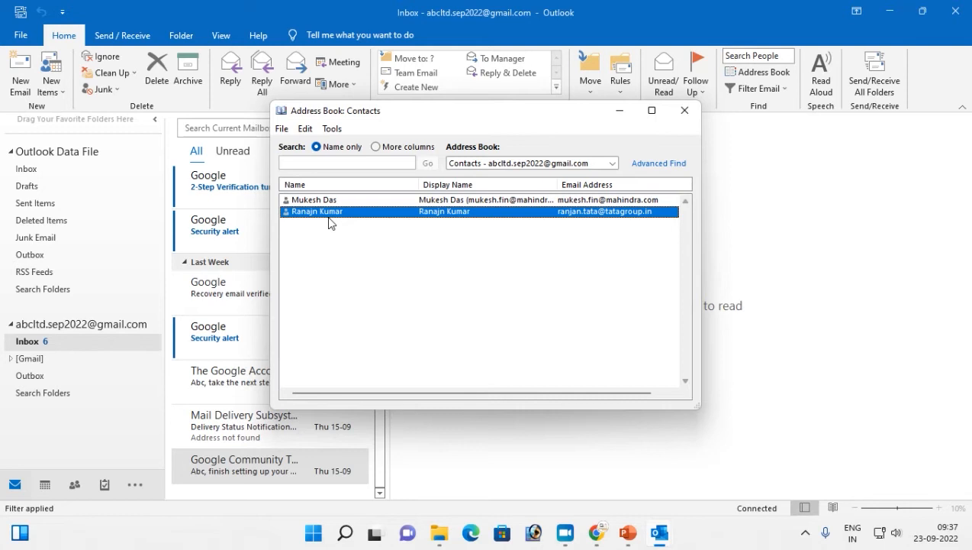
pyautogui.click(283, 129)
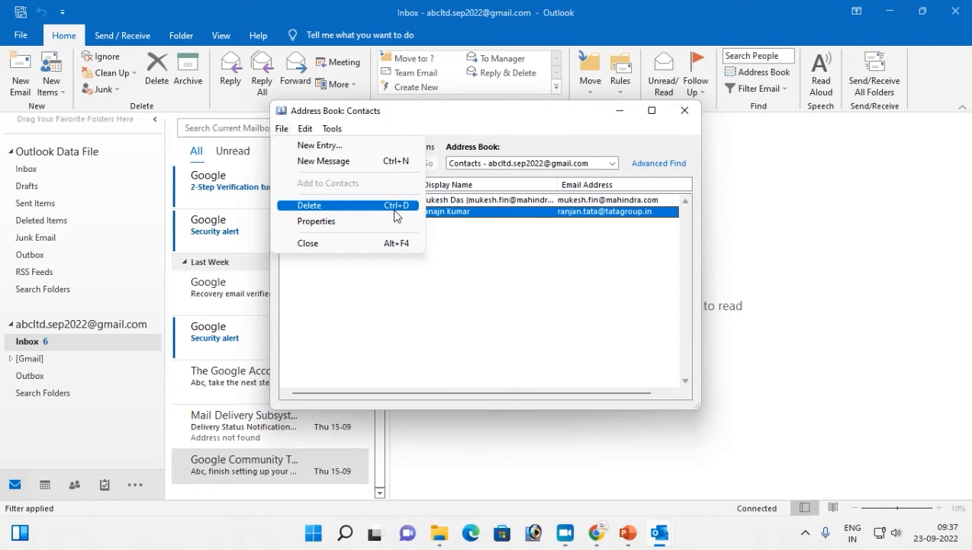
pyautogui.click(336, 292)
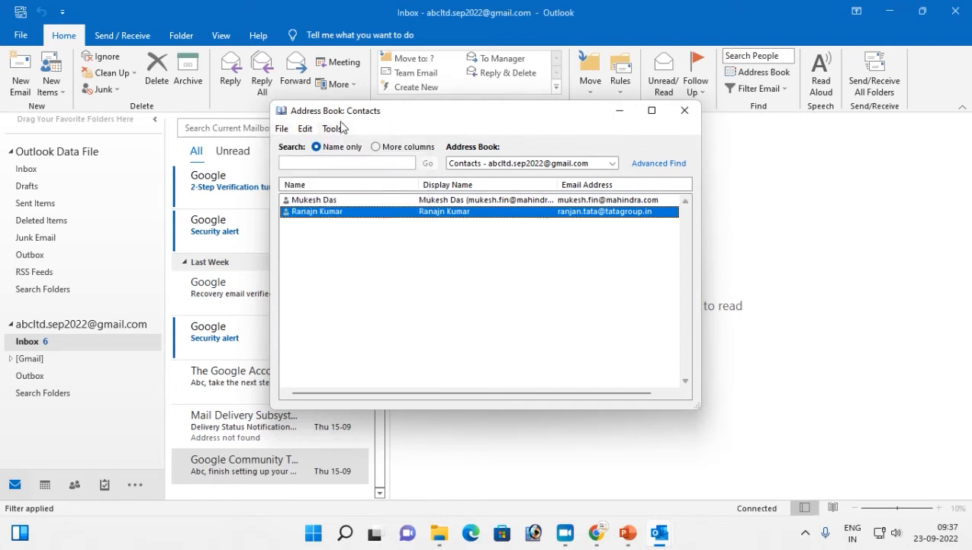
pyautogui.click(282, 130)
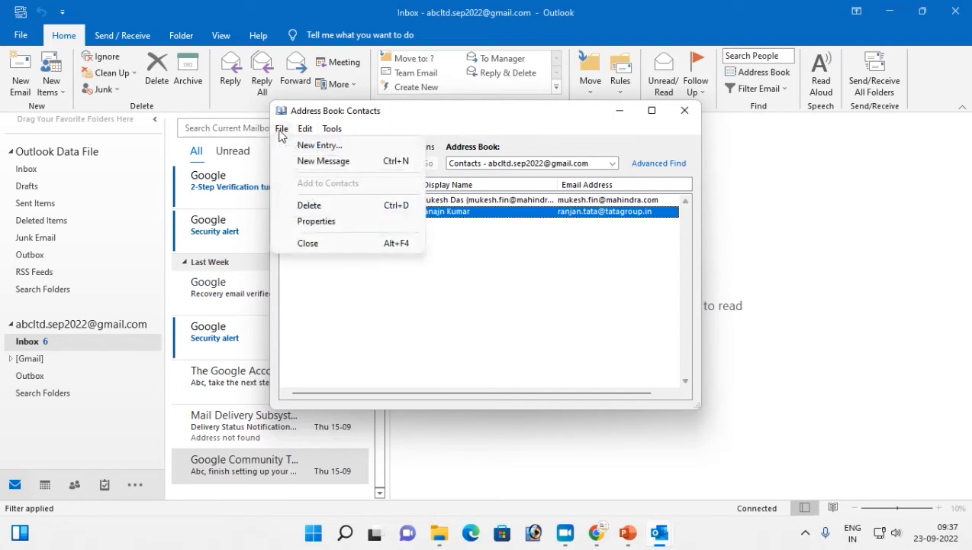
# - Start a New Entry as a New Contact, then close the blank contact without saving
pyautogui.click(309, 146)
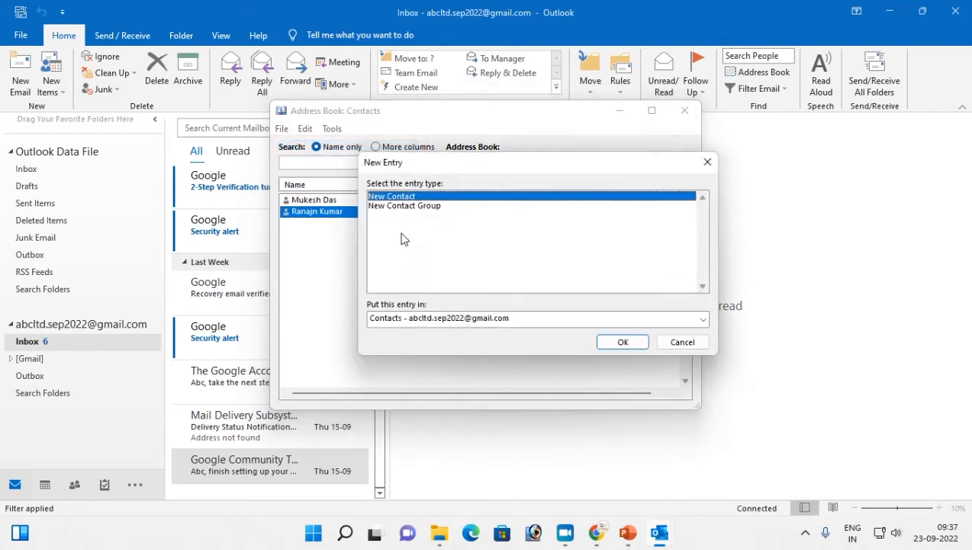
pyautogui.click(617, 343)
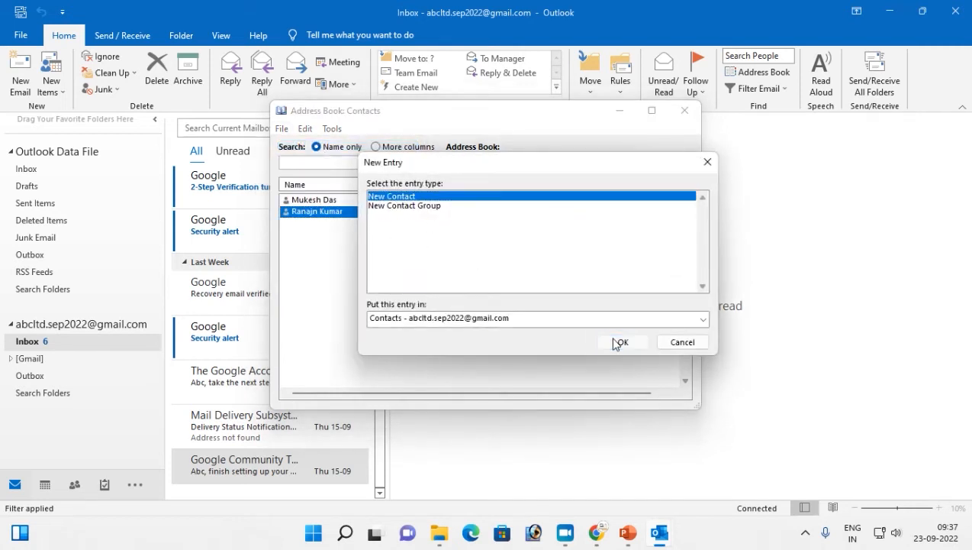
pyautogui.click(780, 60)
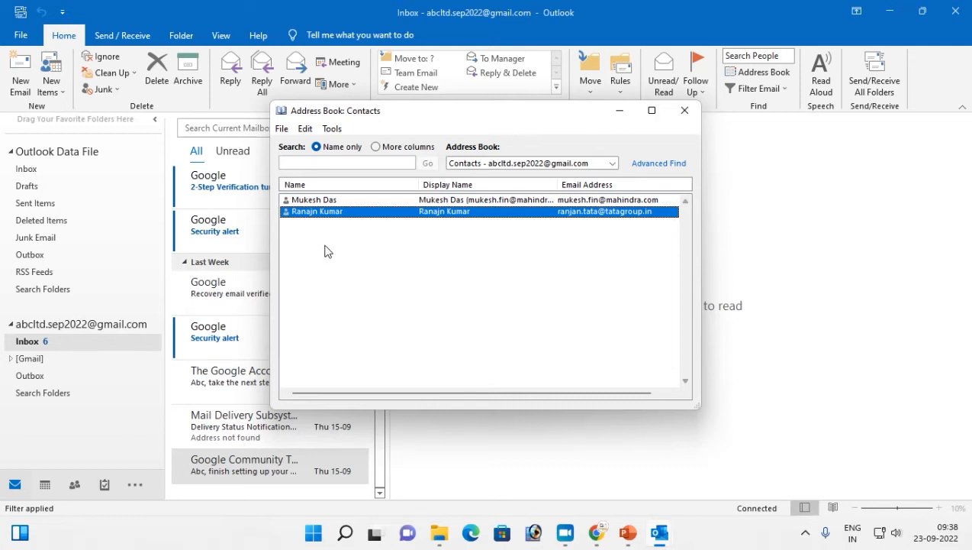
# - Start another New Entry and choose New Contact Group as its type
pyautogui.click(282, 129)
pyautogui.click(303, 145)
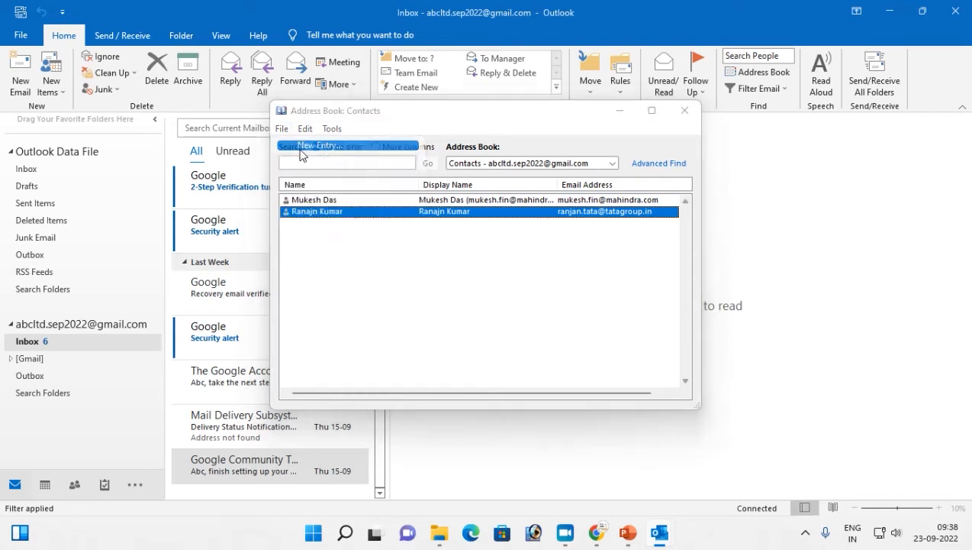
pyautogui.click(387, 208)
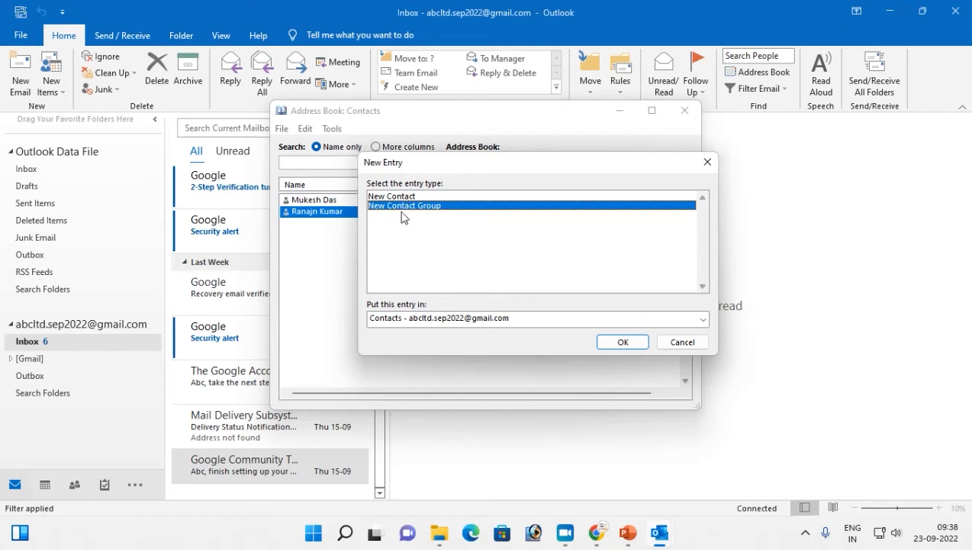
# - Name the new contact group 'company', try e-mailing it, and decline saving for now
pyautogui.click(624, 342)
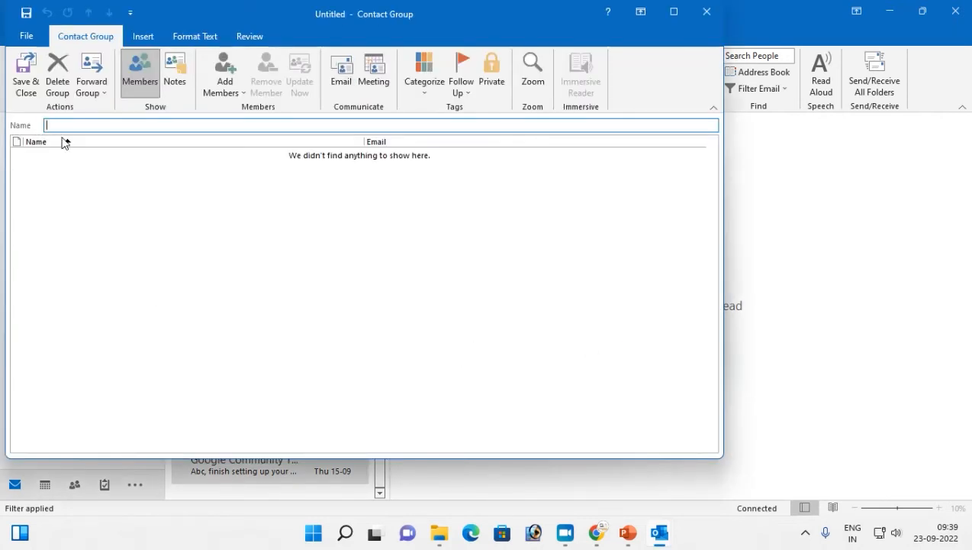
pyautogui.write('company')
pyautogui.click(148, 74)
pyautogui.click(341, 75)
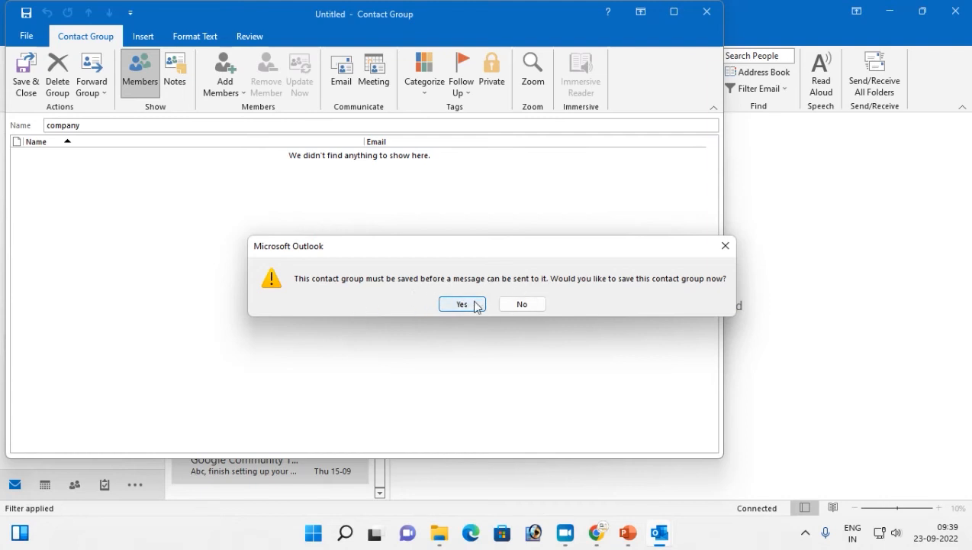
pyautogui.click(521, 304)
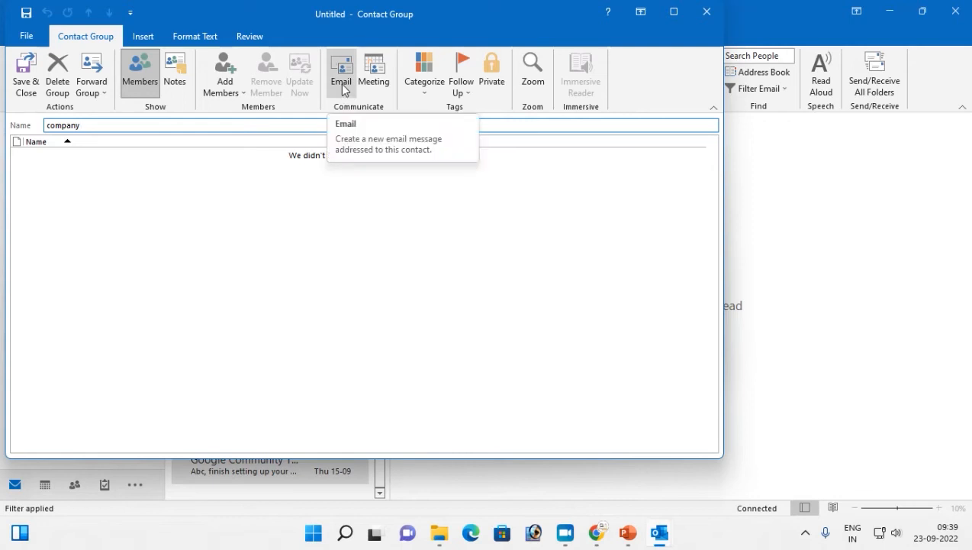
# - Add the Mahindra and TATA contacts from the Address Book to the 'company' group and save it
pyautogui.click(225, 79)
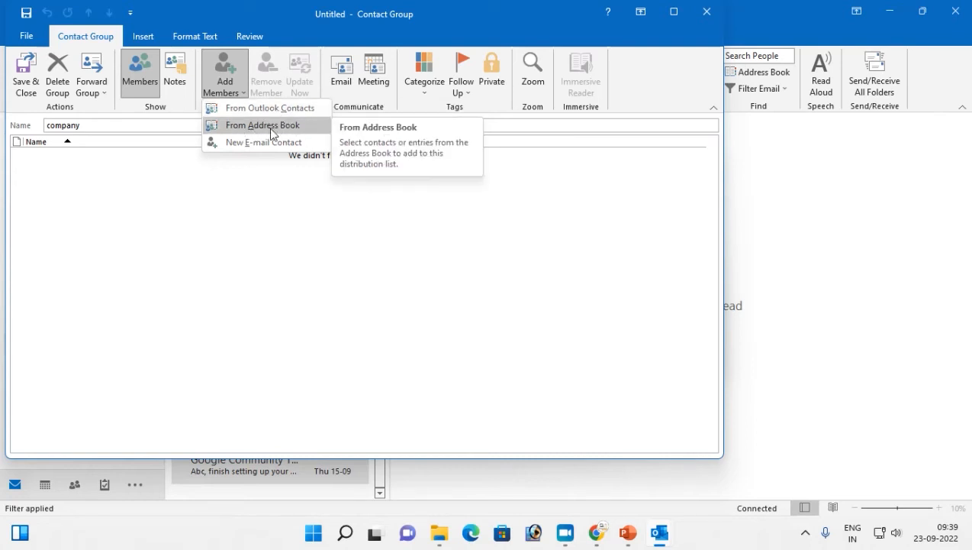
pyautogui.click(272, 127)
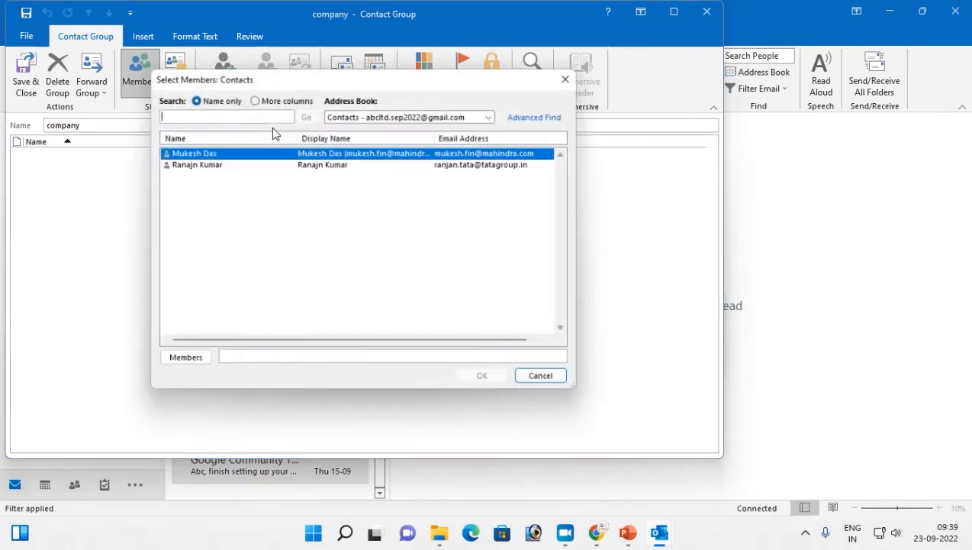
pyautogui.click(189, 165)
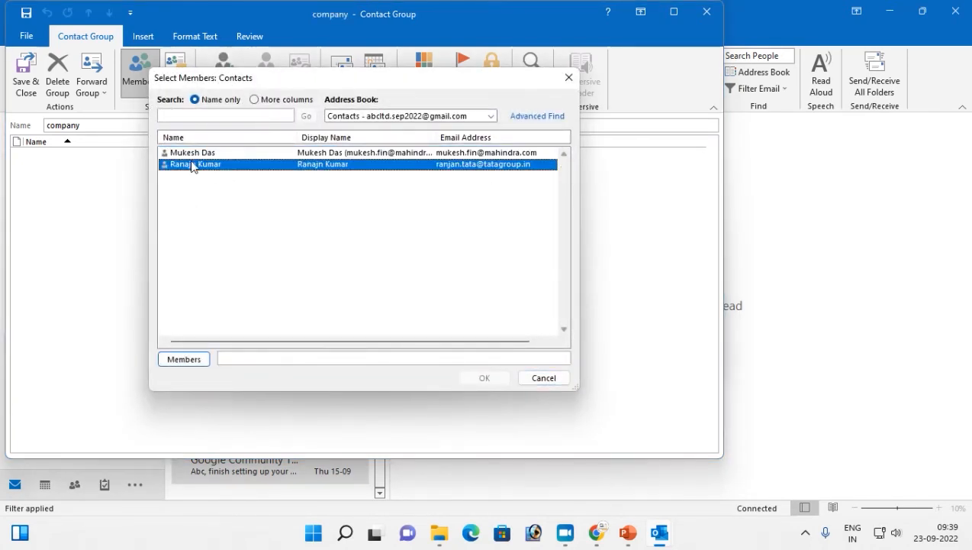
pyautogui.keyDown('ctrl'); pyautogui.click(189, 155); pyautogui.keyUp('ctrl')
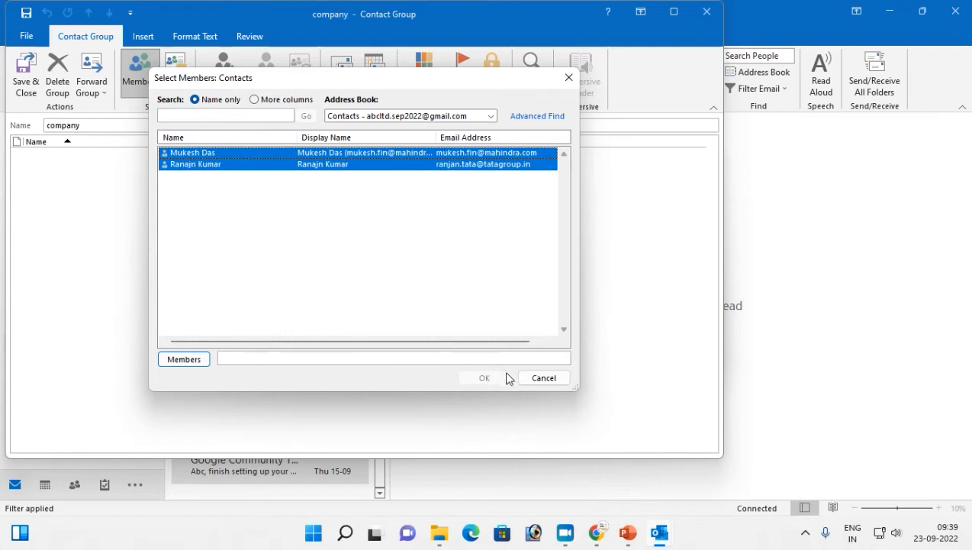
pyautogui.click(191, 363)
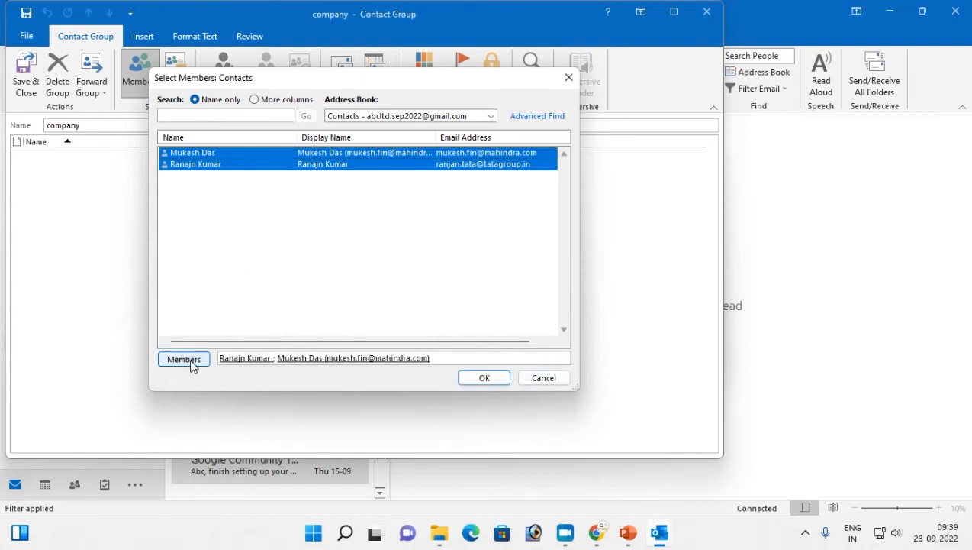
pyautogui.click(484, 378)
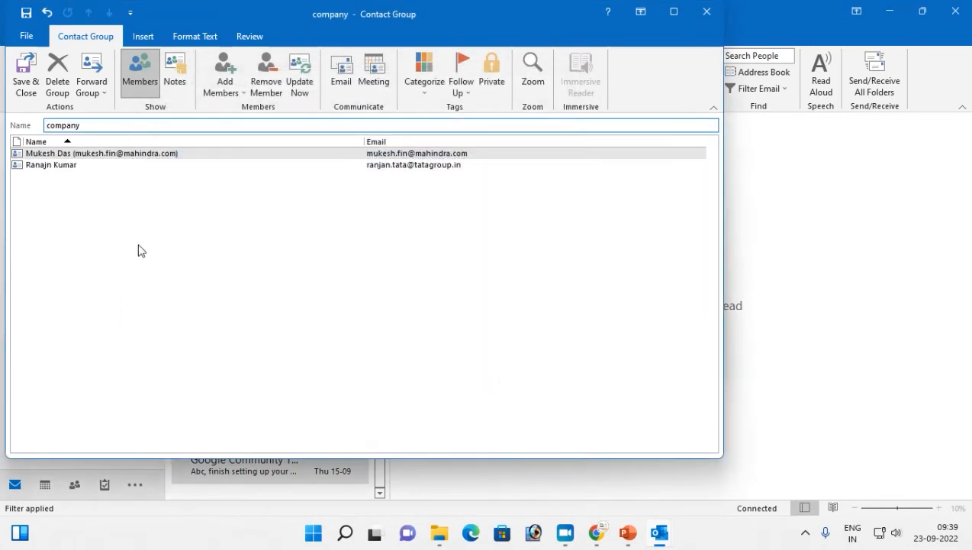
pyautogui.click(25, 72)
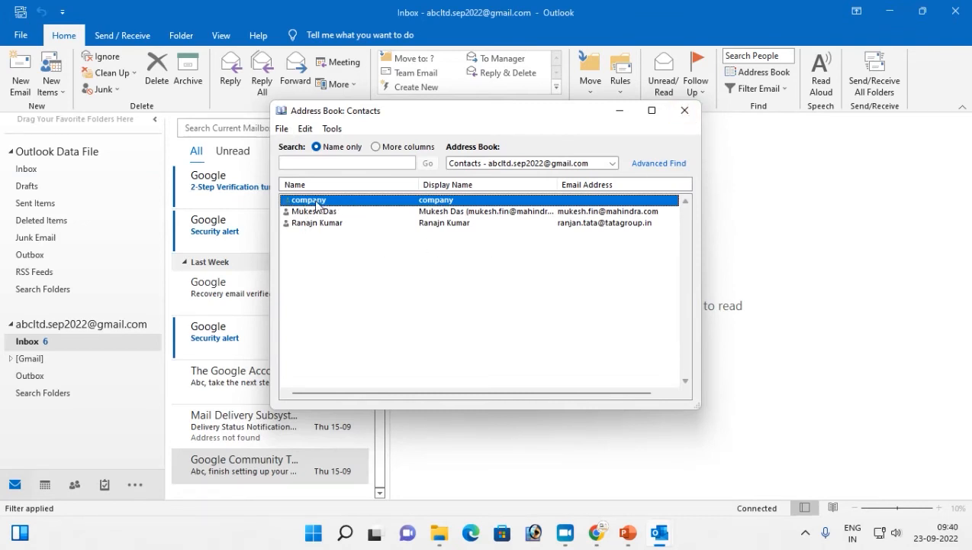
pyautogui.click(282, 128)
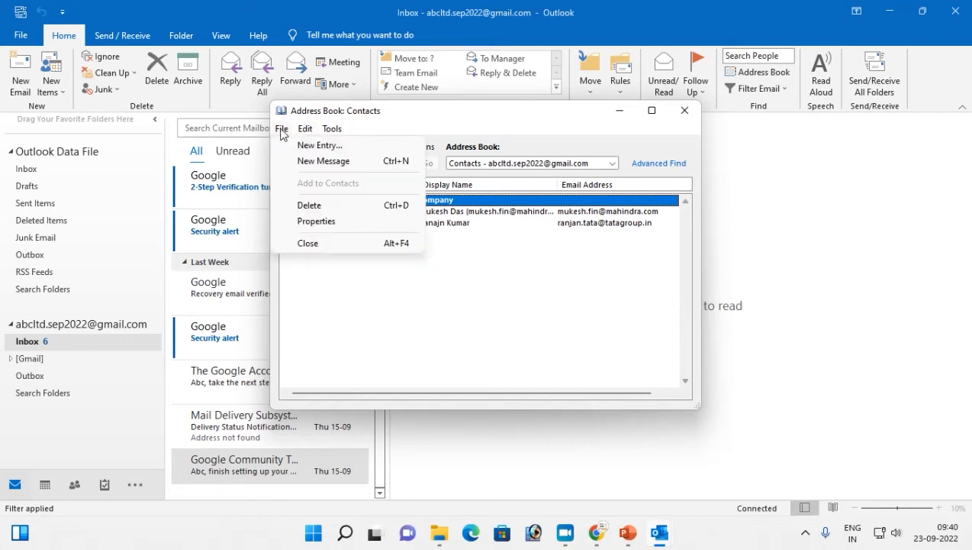
pyautogui.click(311, 161)
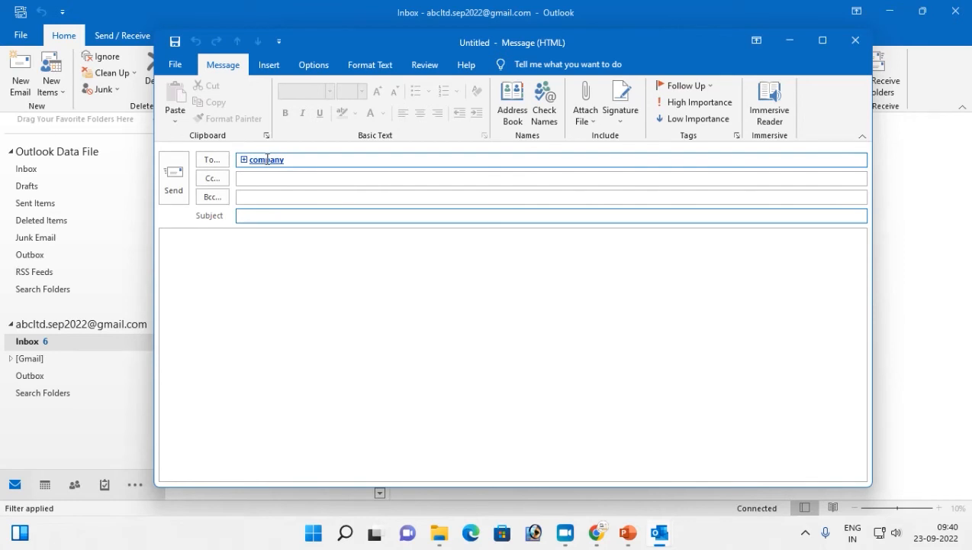
pyautogui.moveTo(262, 162)
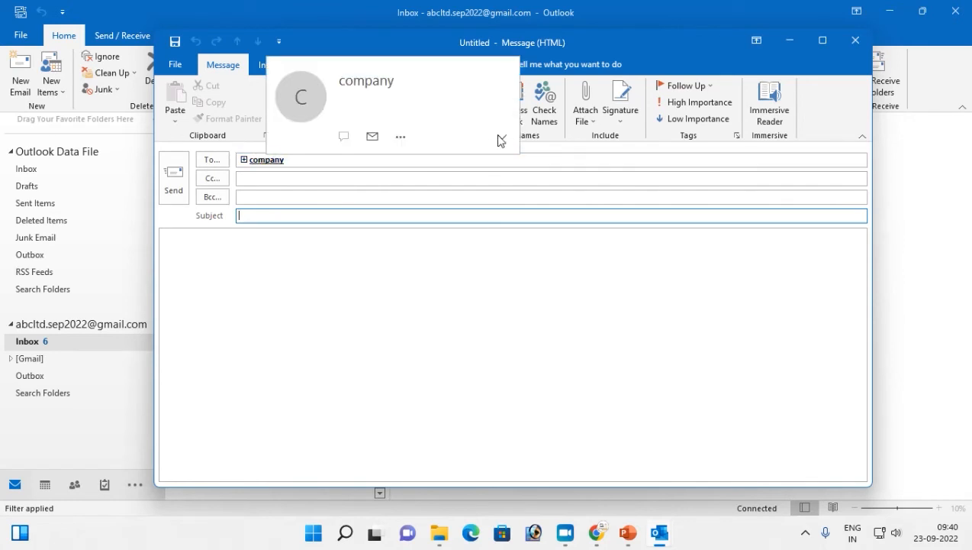
pyautogui.click(500, 137)
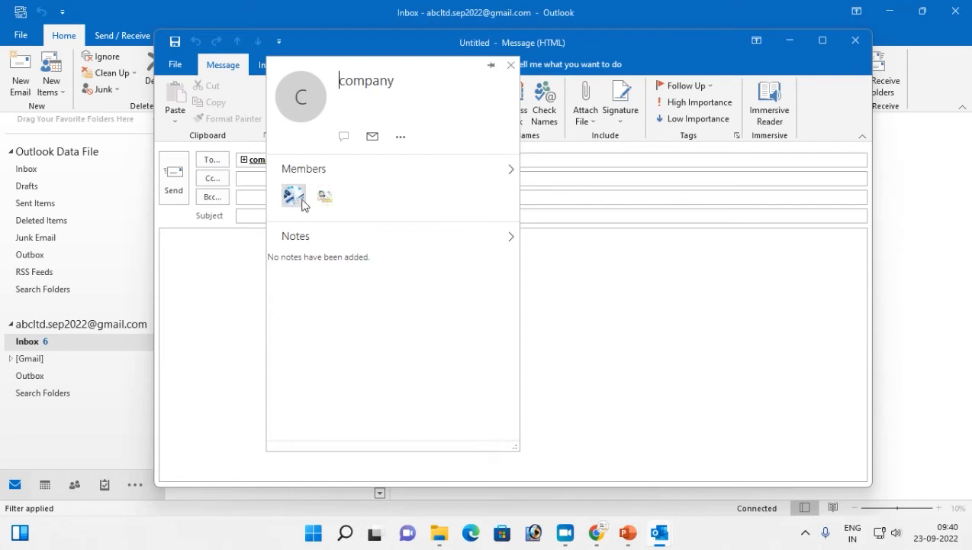
pyautogui.click(511, 65)
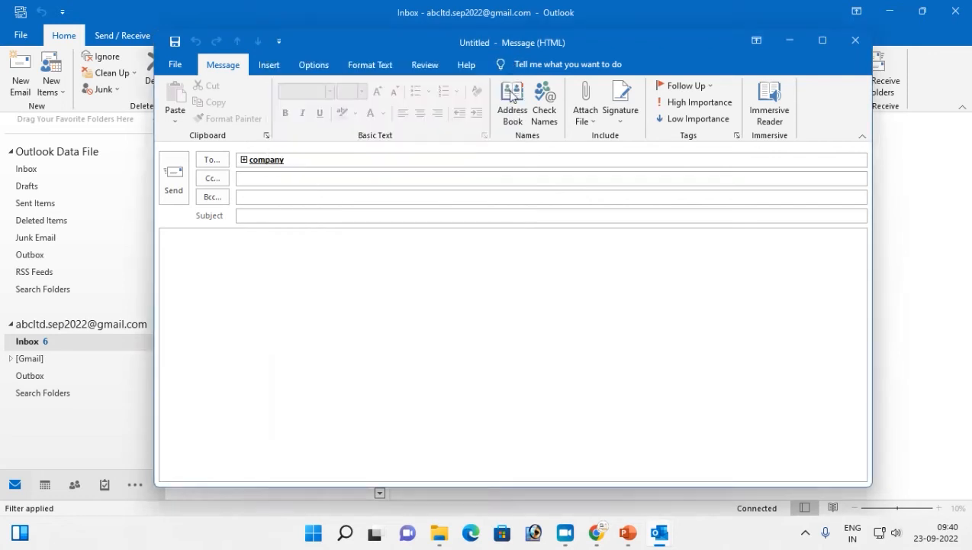
pyautogui.moveTo(245, 167)
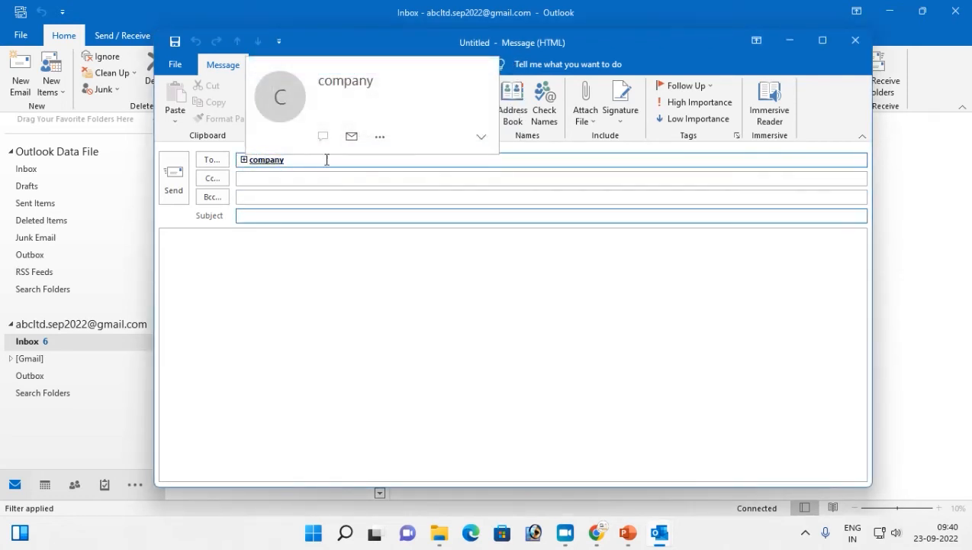
pyautogui.click(849, 44)
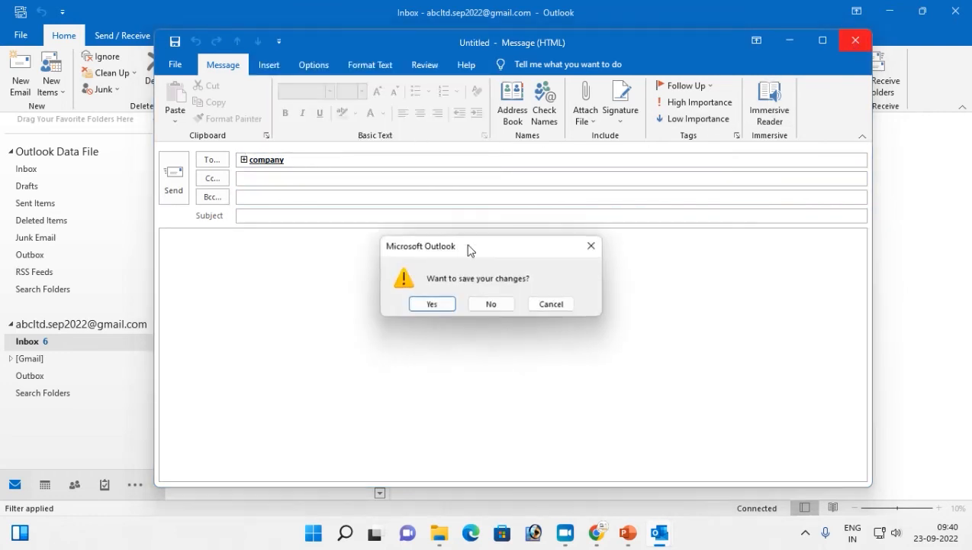
pyautogui.click(492, 304)
# - Start and discard a message to the last contact, then view and close the TATA contact card
pyautogui.click(318, 224)
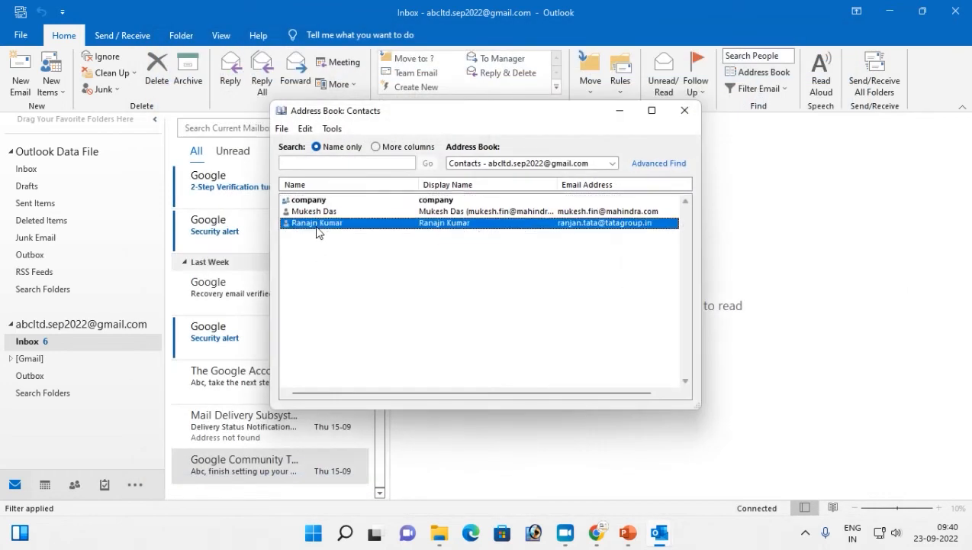
pyautogui.click(281, 128)
pyautogui.click(302, 161)
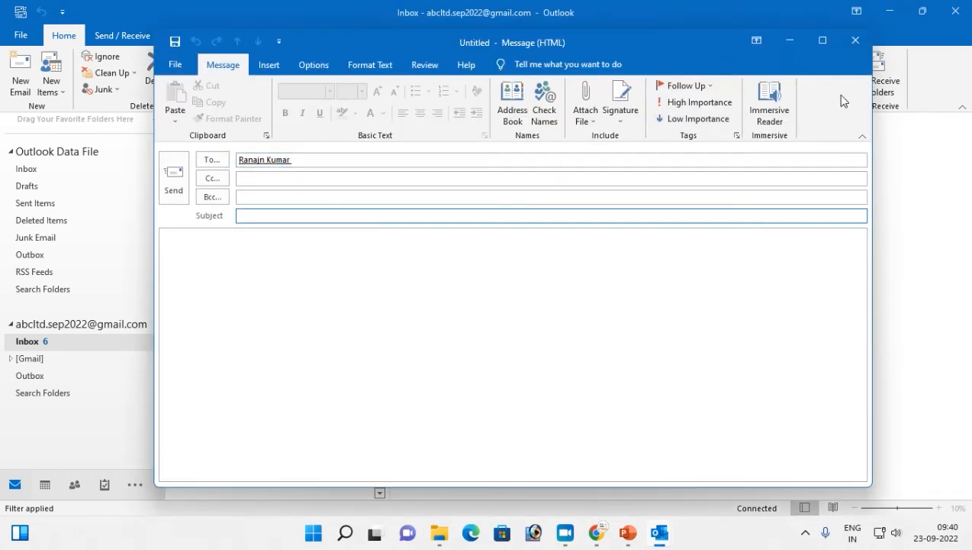
pyautogui.click(855, 40)
pyautogui.click(490, 303)
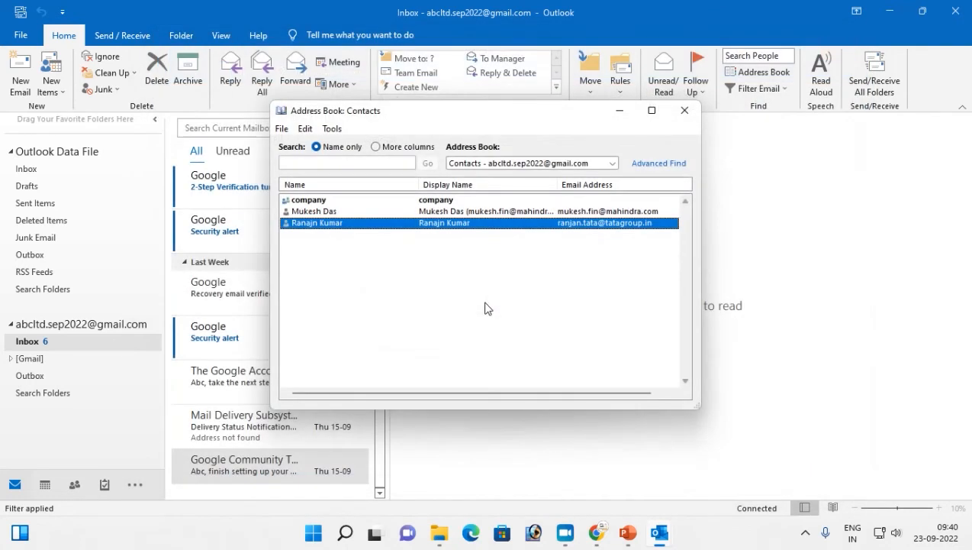
pyautogui.click(287, 129)
pyautogui.click(360, 207)
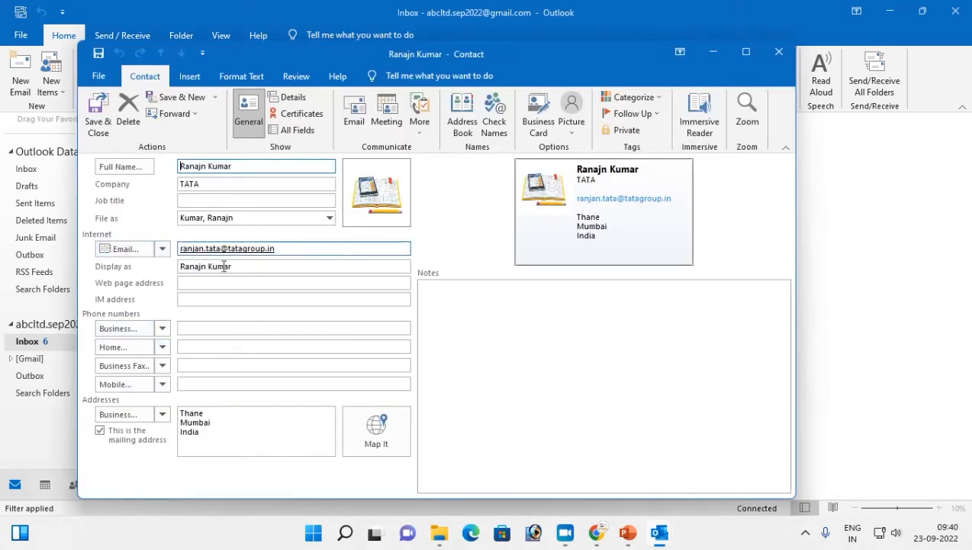
pyautogui.click(778, 51)
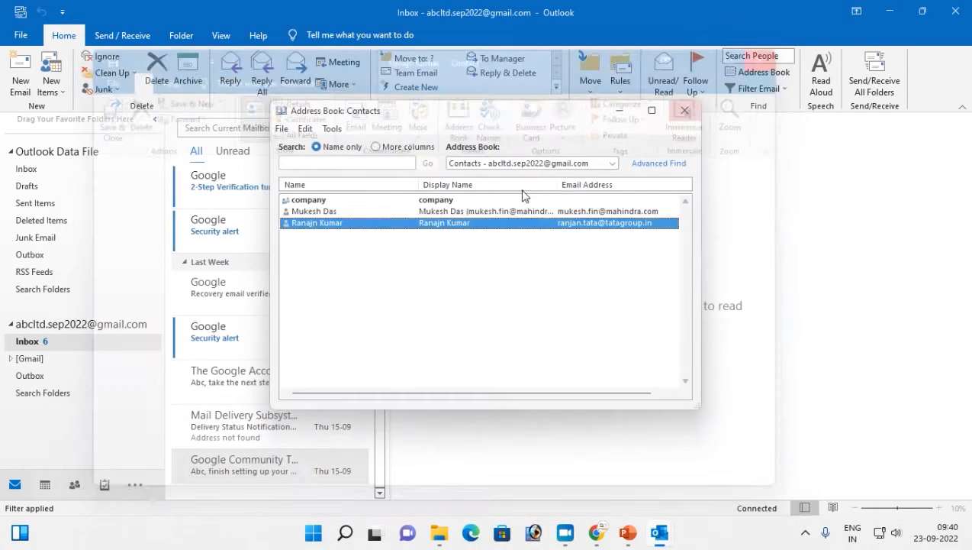
# - Remove the e-mail address from the Mahindra contact's Display as name and save it
pyautogui.click(313, 212)
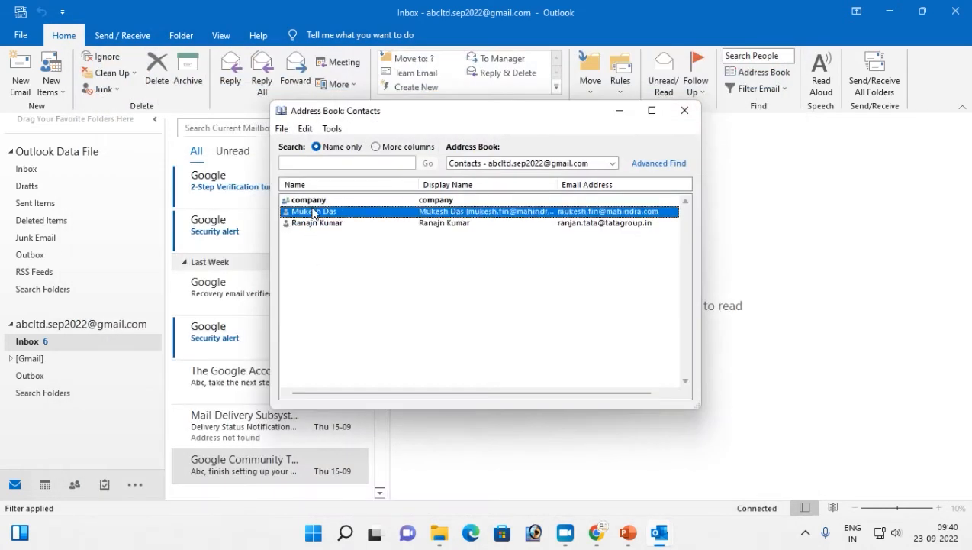
pyautogui.click(282, 128)
pyautogui.click(310, 206)
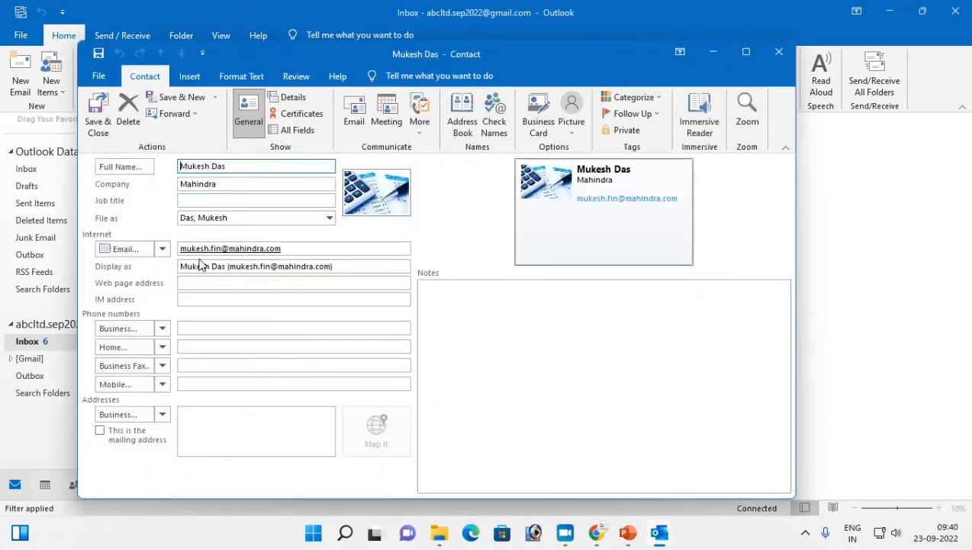
pyautogui.click(338, 265)
pyautogui.press('BackSpace')
pyautogui.press('BackSpace')
pyautogui.press('BackSpace')
pyautogui.press('BackSpace')
pyautogui.press('BackSpace')
pyautogui.press('BackSpace')
pyautogui.press('BackSpace')
pyautogui.press('BackSpace')
pyautogui.press('BackSpace')
pyautogui.press('BackSpace')
pyautogui.press('BackSpace')
pyautogui.press('BackSpace')
pyautogui.press('BackSpace')
pyautogui.press('BackSpace')
pyautogui.press('BackSpace')
pyautogui.press('BackSpace')
pyautogui.press('BackSpace')
pyautogui.press('BackSpace')
pyautogui.press('BackSpace')
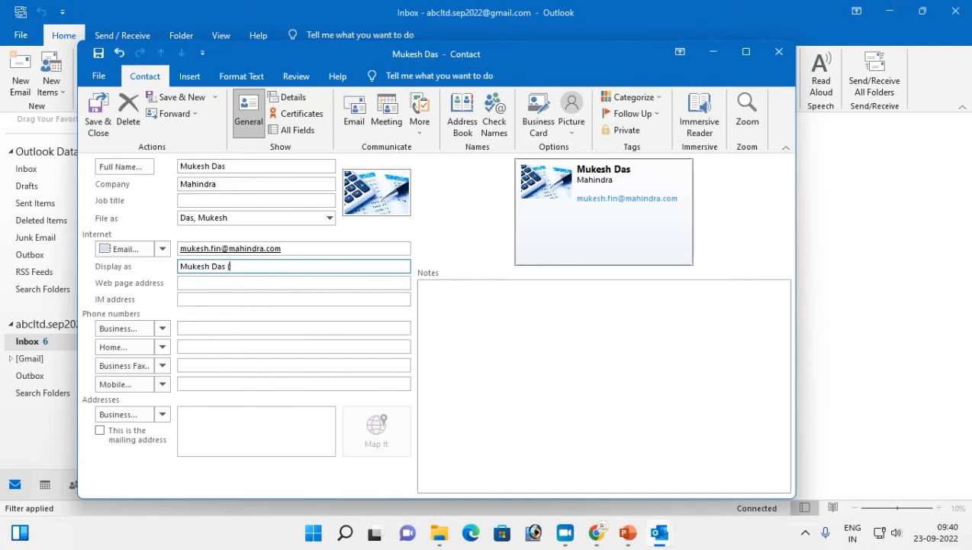
pyautogui.click(98, 114)
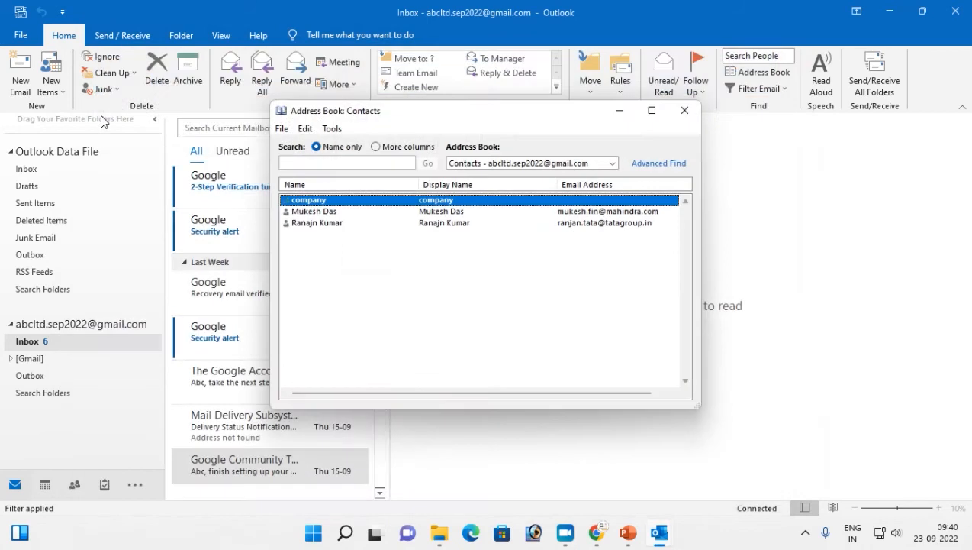
# - Start and discard a new message to the Mahindra contact, then close the Address Book
pyautogui.click(333, 211)
pyautogui.click(282, 129)
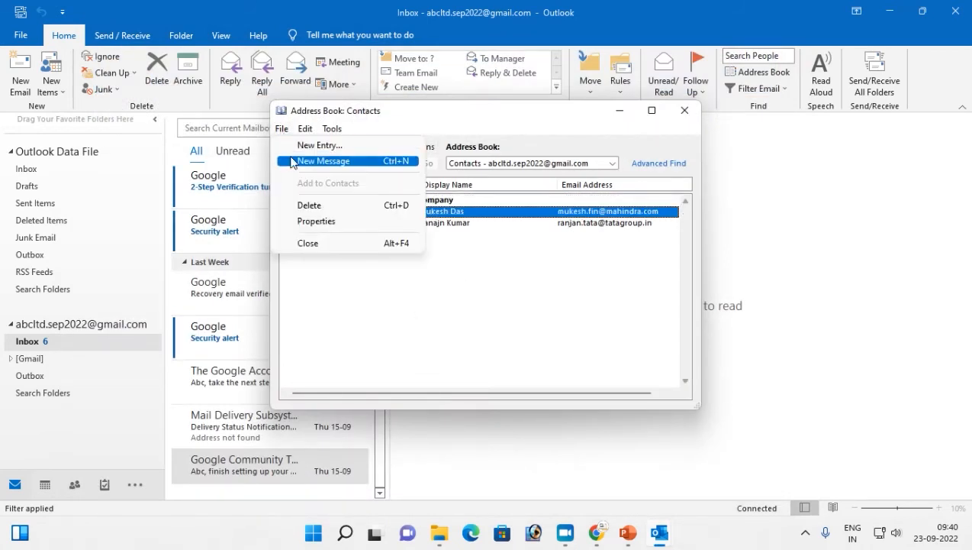
pyautogui.click(294, 159)
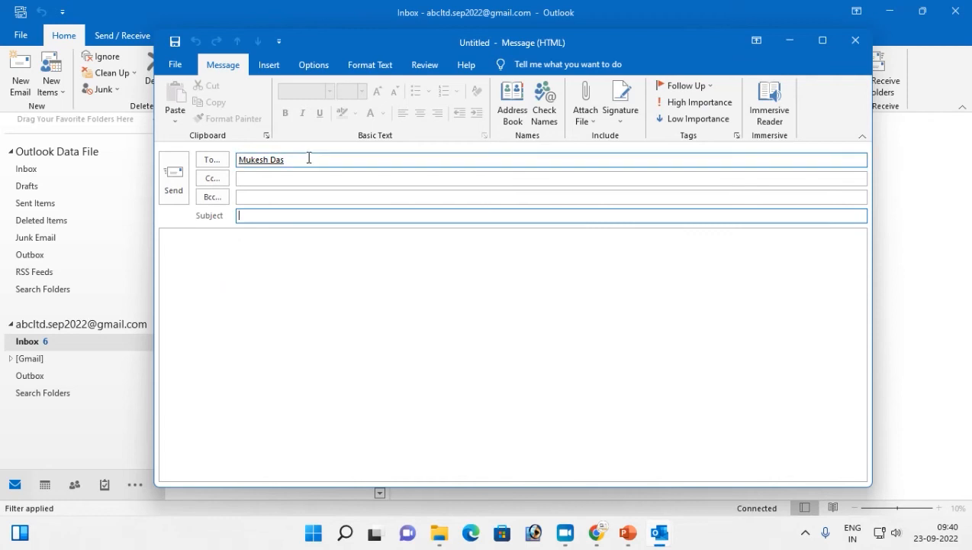
pyautogui.click(856, 39)
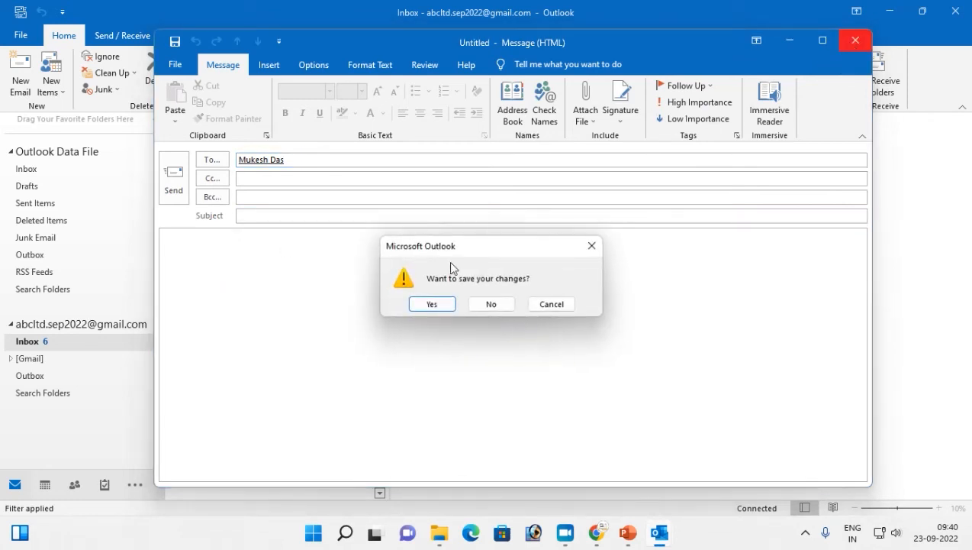
pyautogui.click(491, 303)
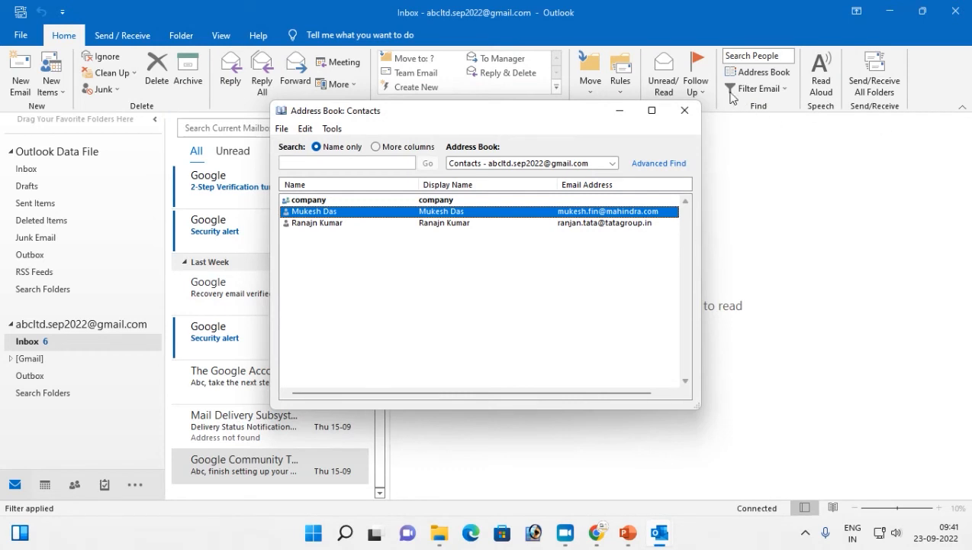
pyautogui.click(685, 111)
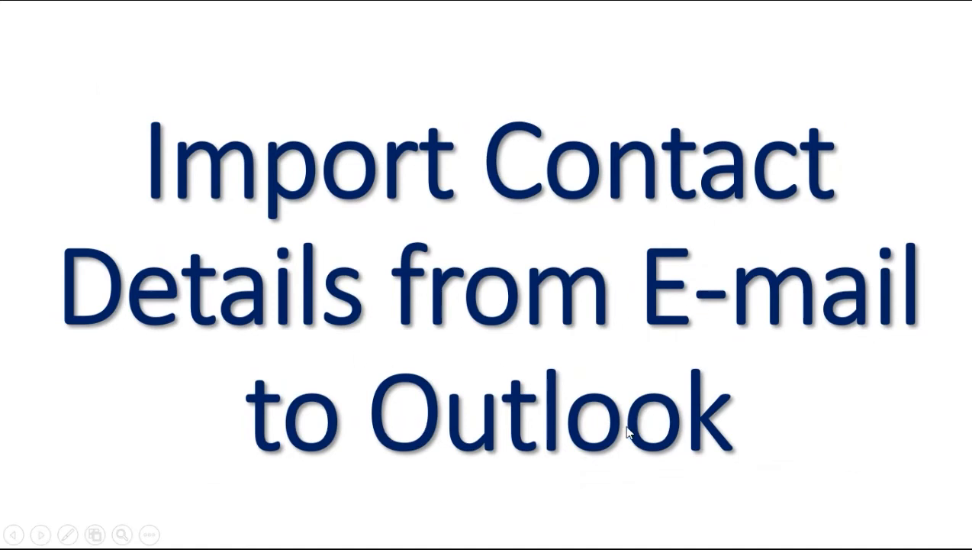
# - Alt+Tab from the slide show back to the Outlook Inbox window
pyautogui.hotkey('alt', 'Tab')
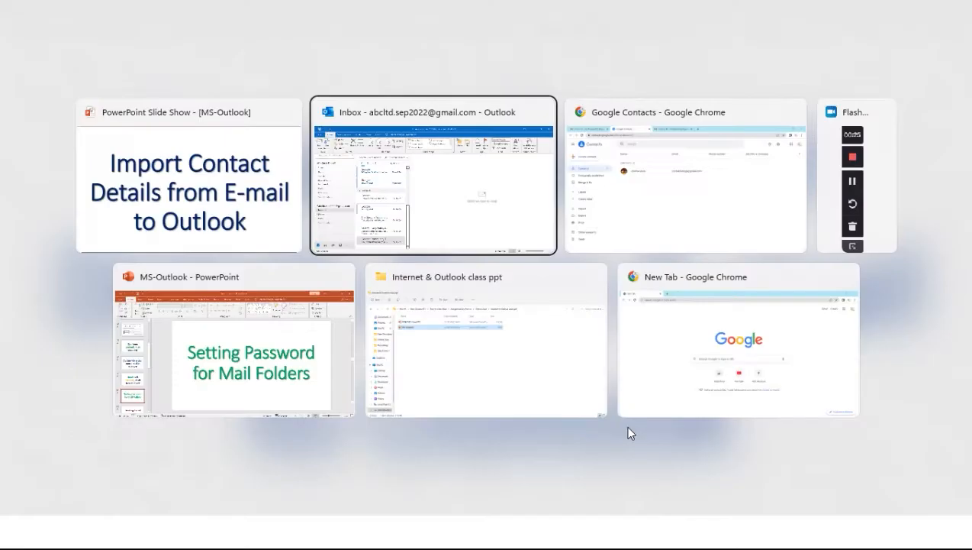
# - Bring up the Google Contacts tab in Chrome and tick the single contact's checkbox
pyautogui.moveTo(597, 533)
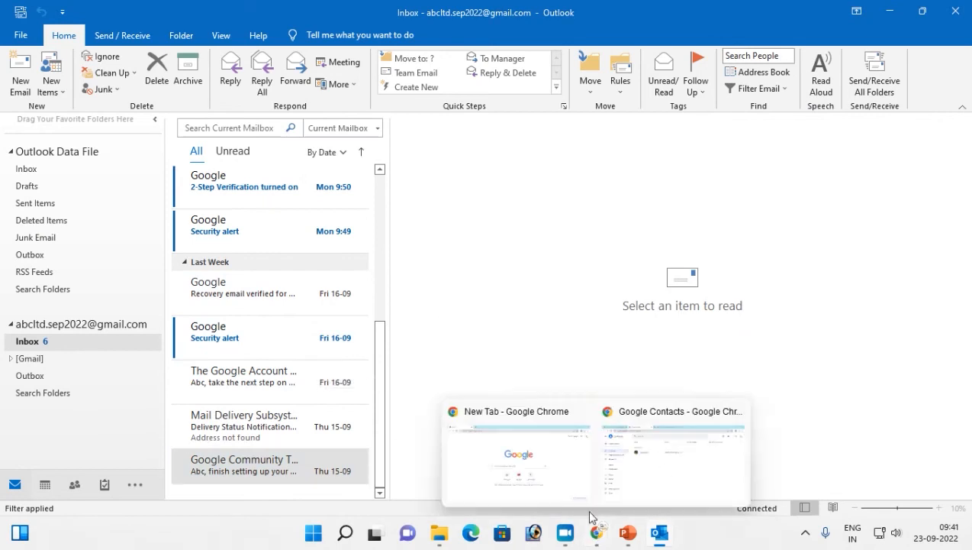
pyautogui.click(688, 463)
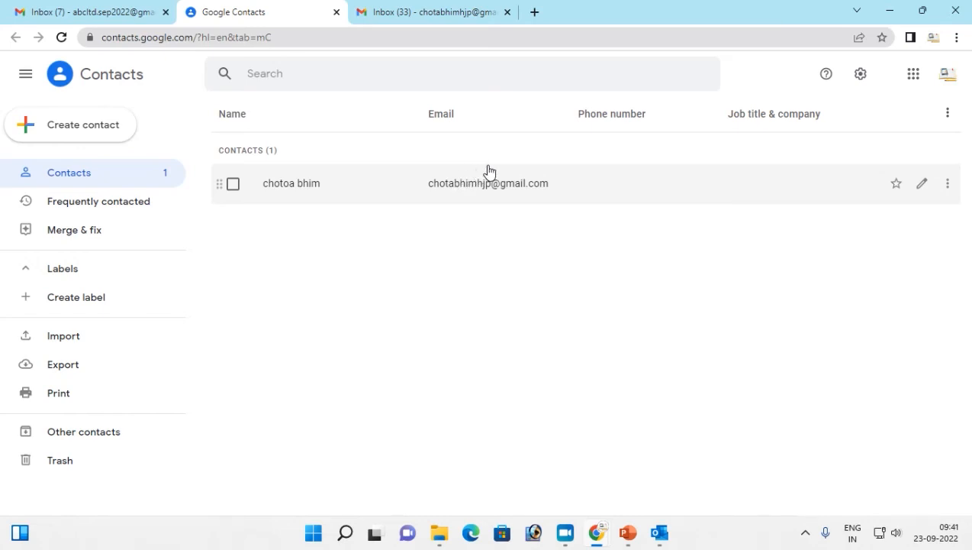
pyautogui.click(232, 185)
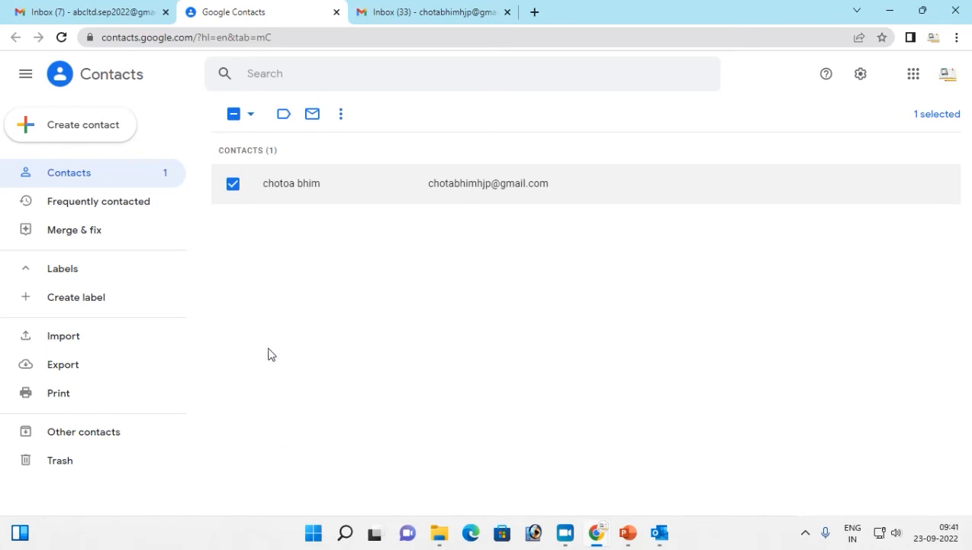
# - Open the Export contacts dialog for the one selected contact, preset to Google CSV
pyautogui.click(251, 116)
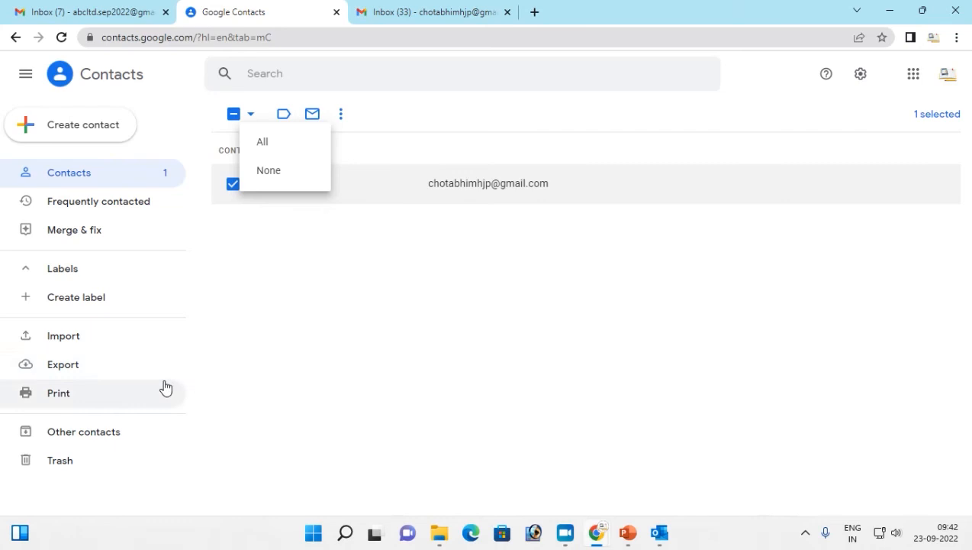
pyautogui.click(67, 367)
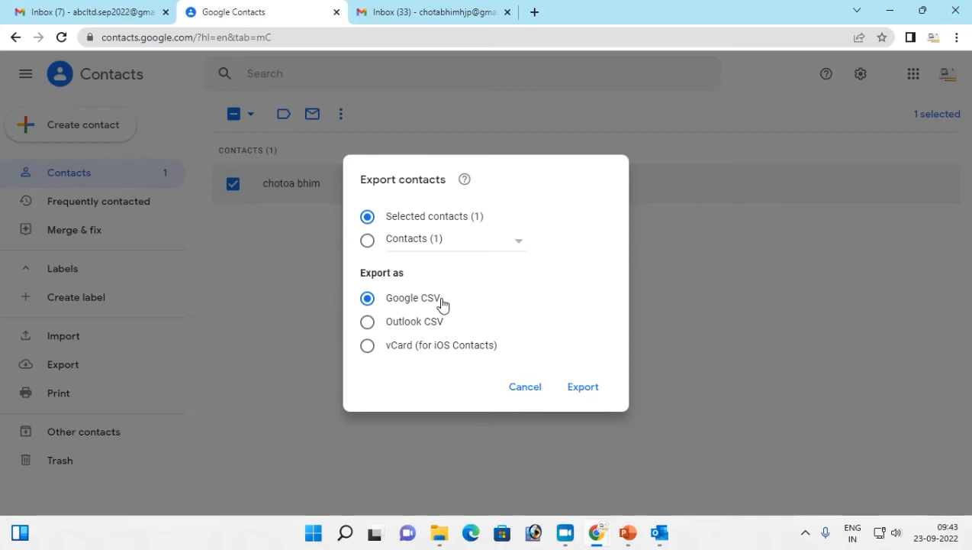
# - Export the selected contact in Outlook CSV format, downloading contacts.csv
pyautogui.click(368, 323)
pyautogui.click(591, 389)
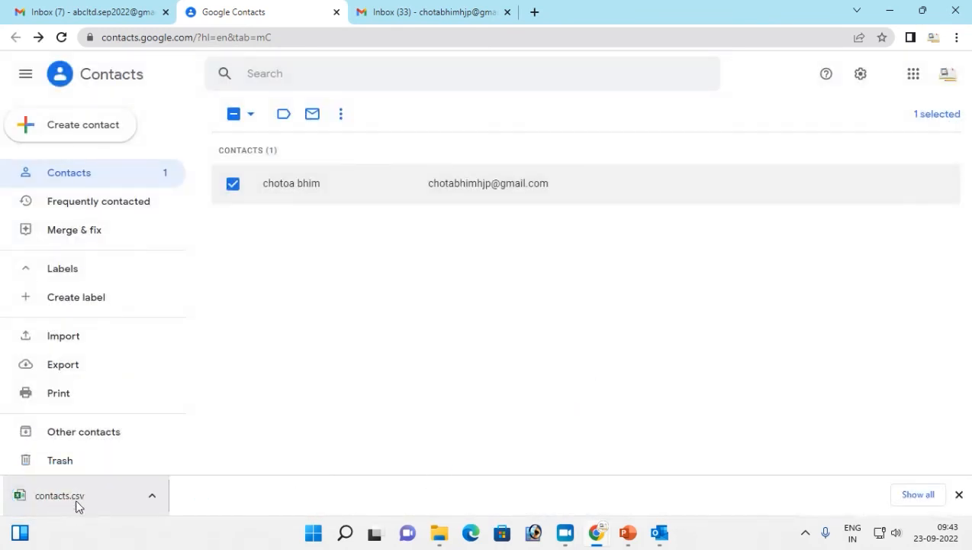
# - Show the downloaded contacts.csv in the Downloads folder and open it in Excel
pyautogui.click(157, 502)
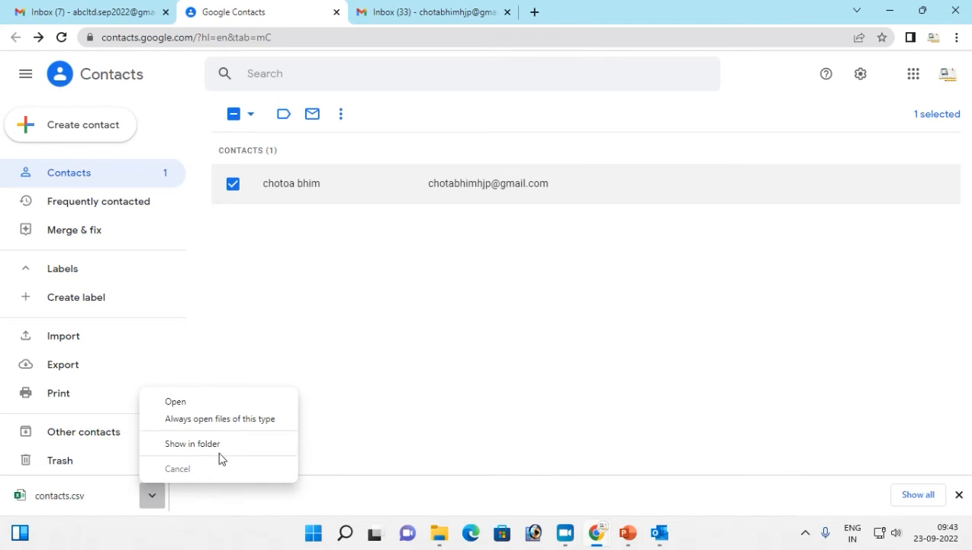
pyautogui.click(174, 448)
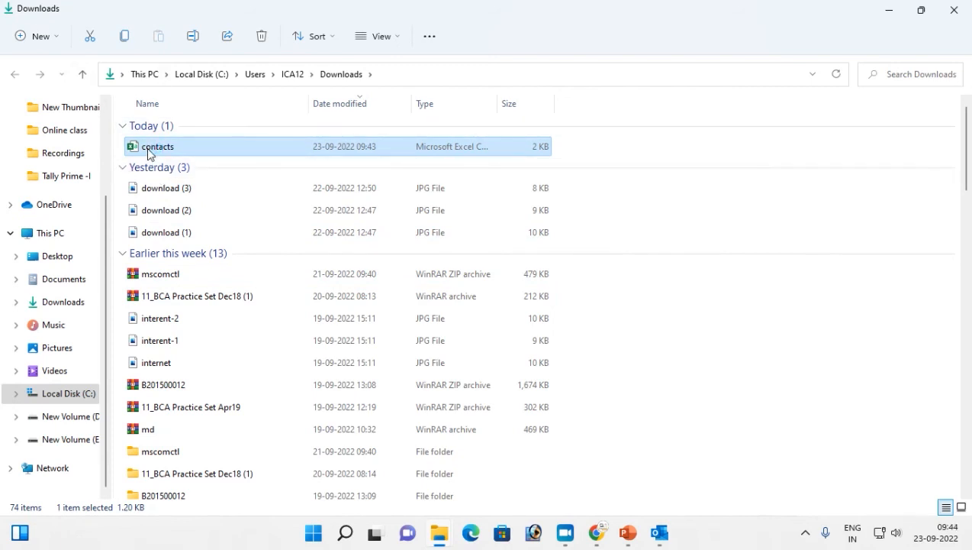
pyautogui.doubleClick(150, 153)
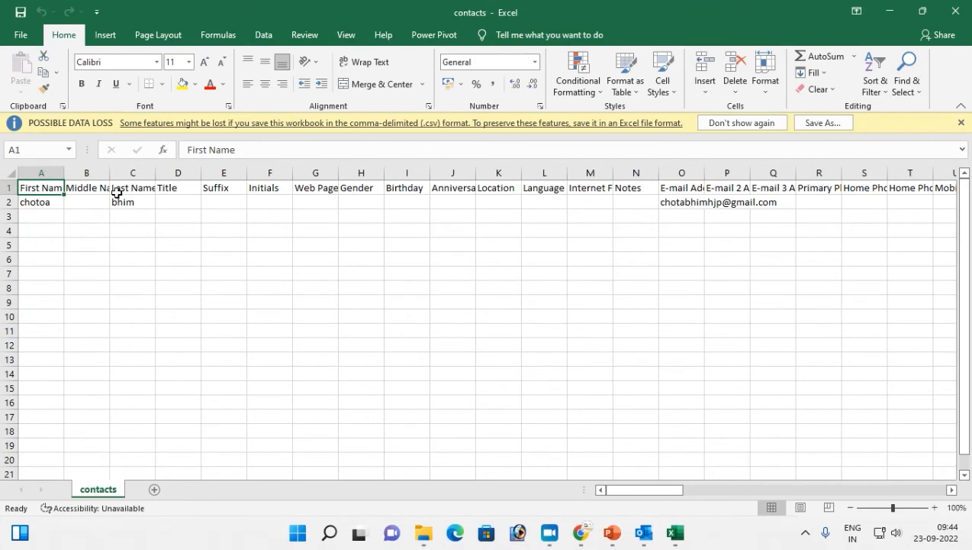
# - Check the contact's name cells, then save the sheet to the Desktop as CSV (Comma delimited) named contacts
pyautogui.click(37, 202)
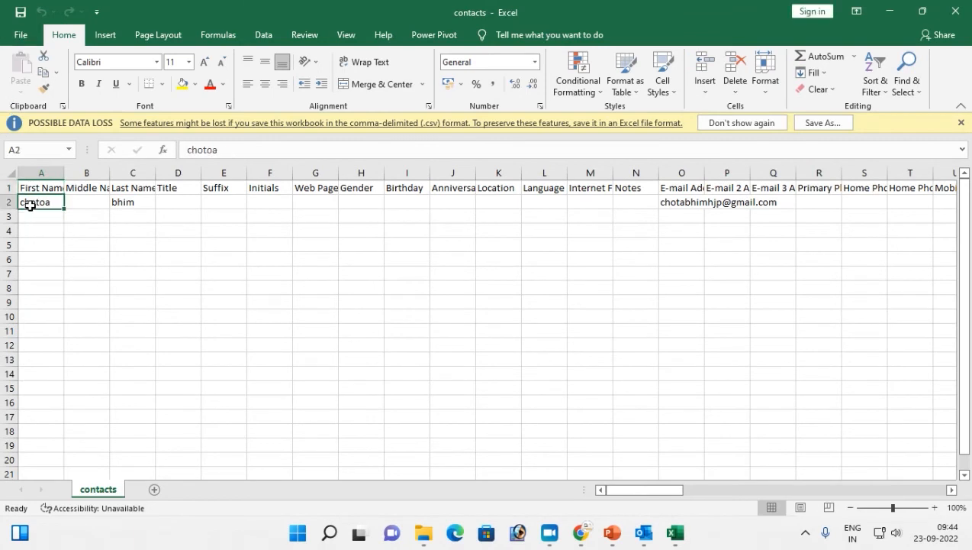
pyautogui.click(124, 202)
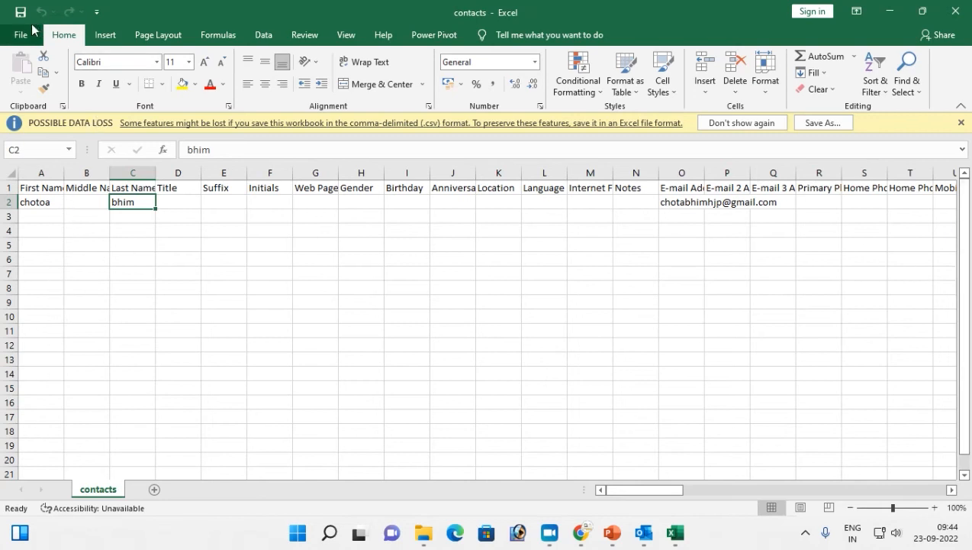
pyautogui.click(823, 125)
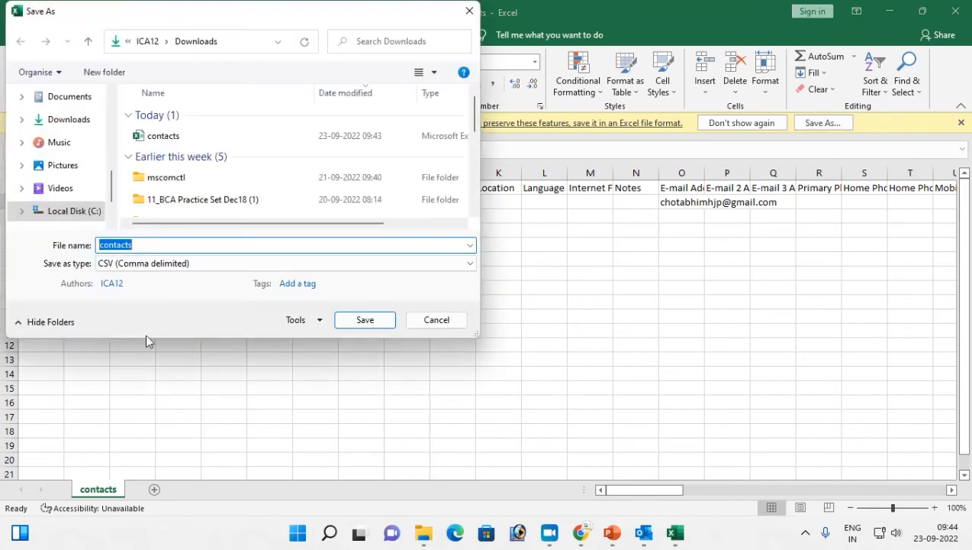
pyautogui.scroll(-2, 57, 190)
pyautogui.scroll(4, 65, 189)
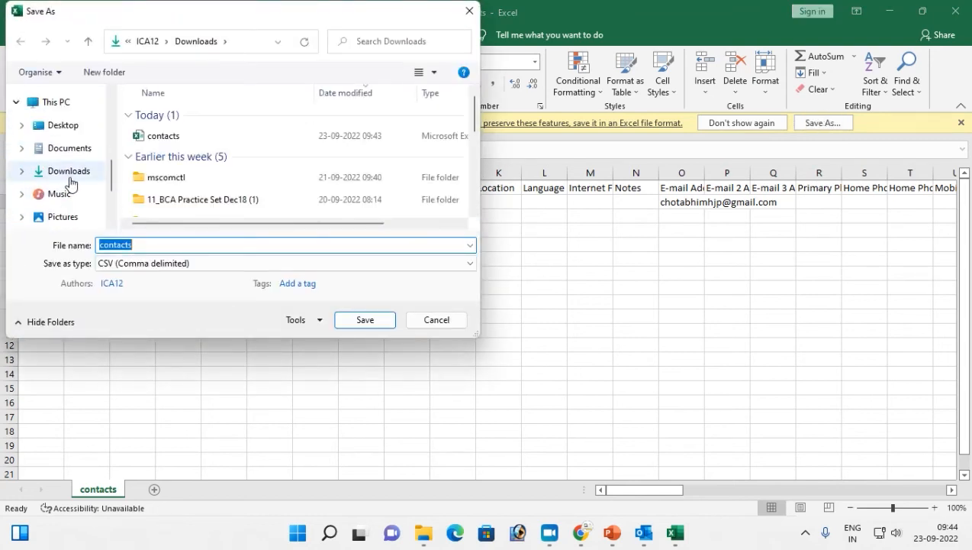
pyautogui.click(63, 128)
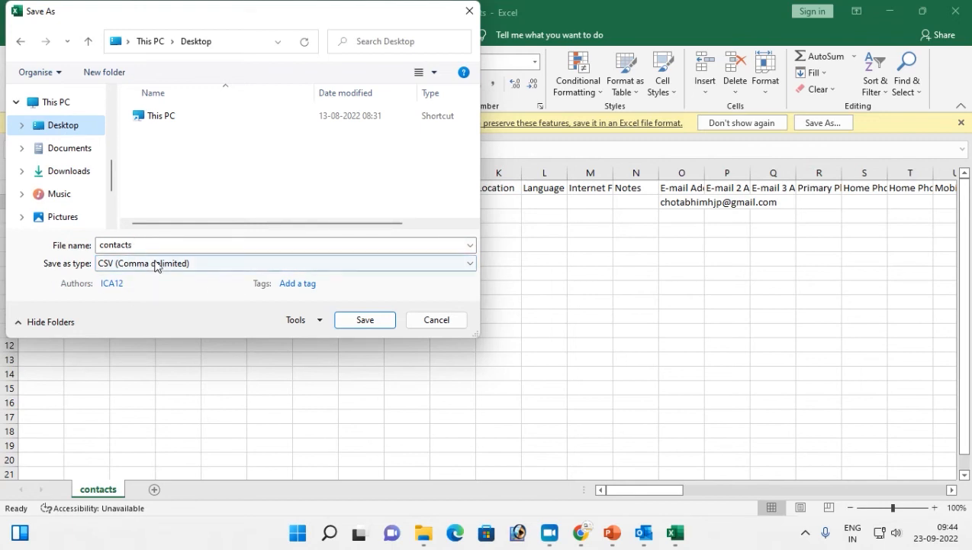
pyautogui.click(156, 263)
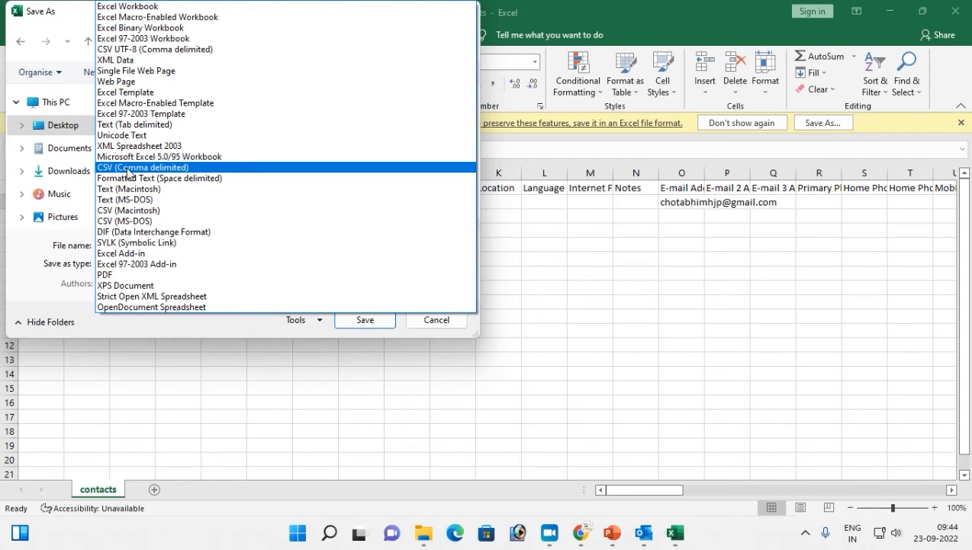
pyautogui.click(128, 170)
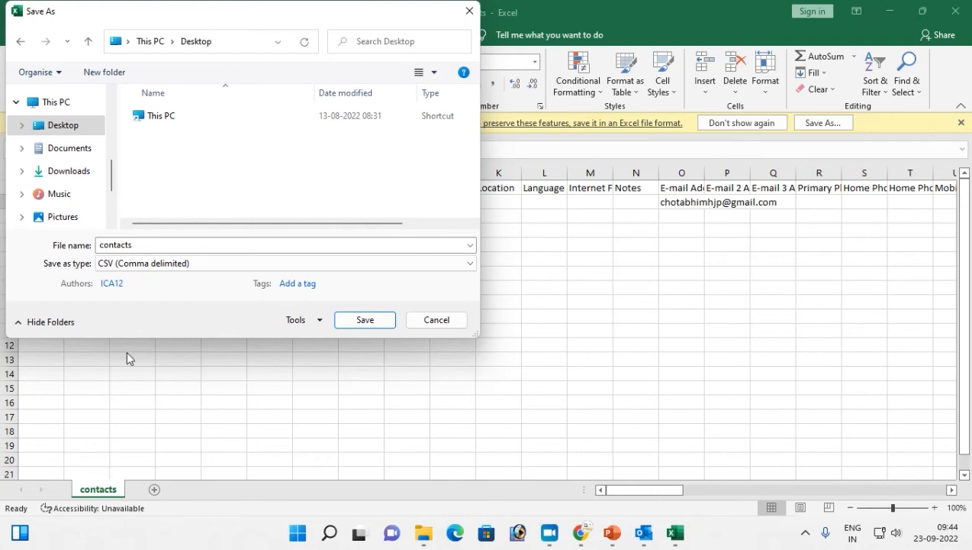
pyautogui.click(367, 323)
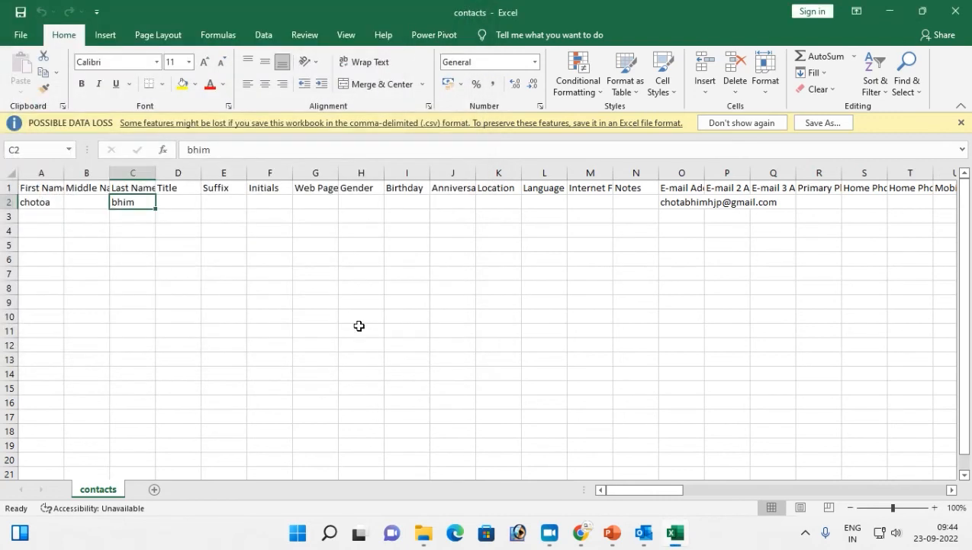
# - Close Excel and the Downloads window, returning to the Outlook inbox
pyautogui.click(955, 11)
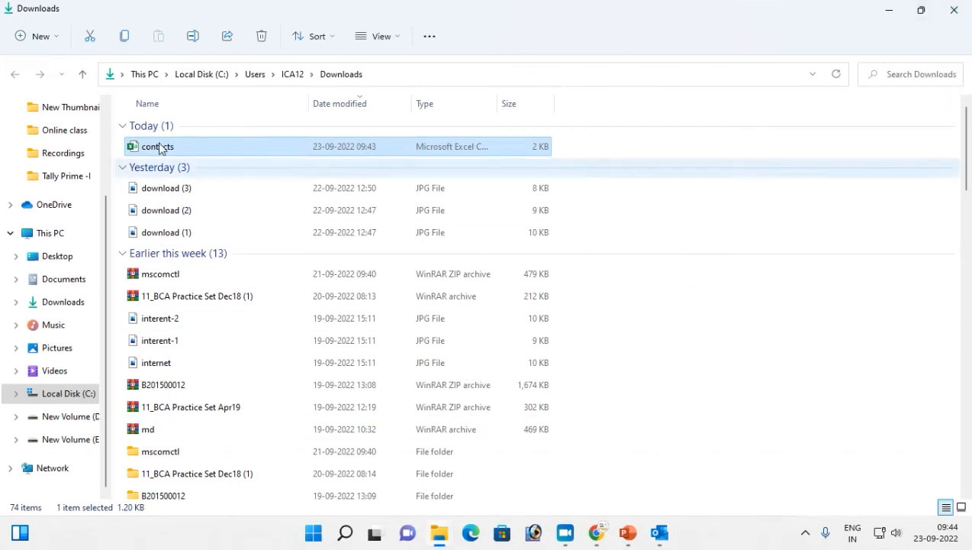
pyautogui.click(955, 9)
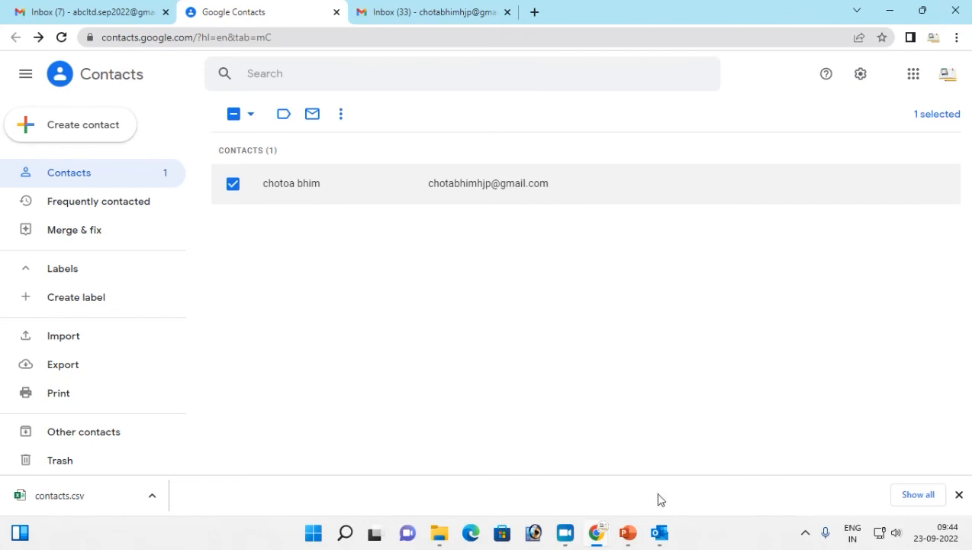
pyautogui.click(660, 533)
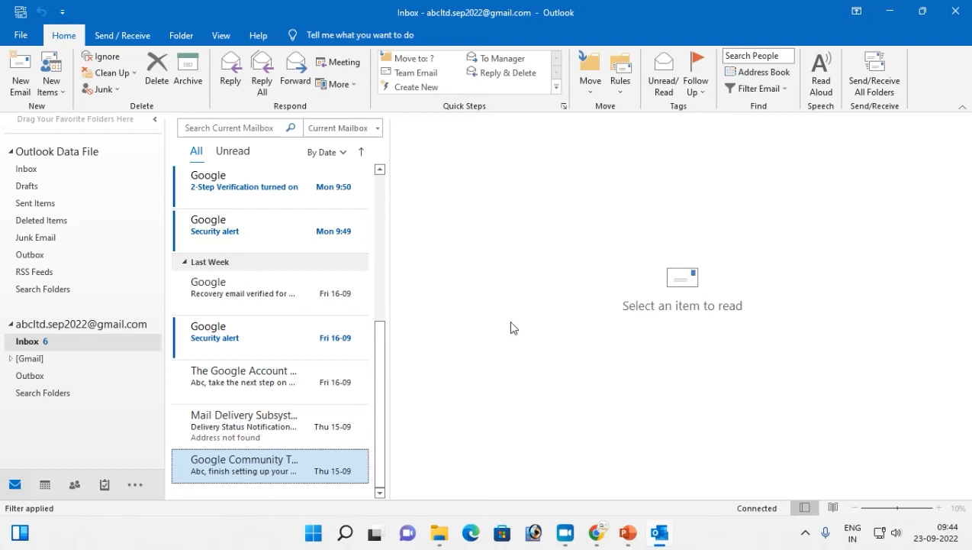
# - Launch Import/Export, choose Import from another program or file, then Comma Separated Values
pyautogui.click(22, 36)
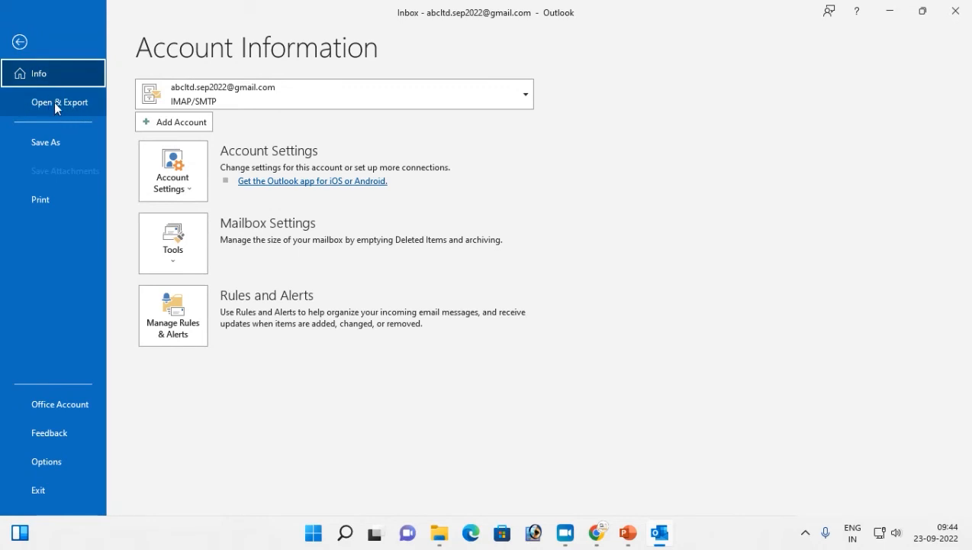
pyautogui.click(66, 104)
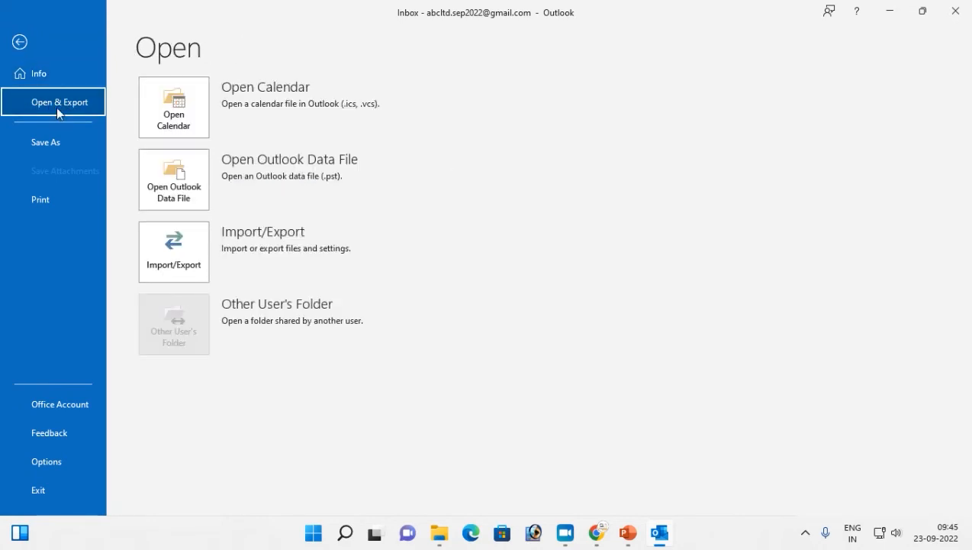
pyautogui.click(184, 263)
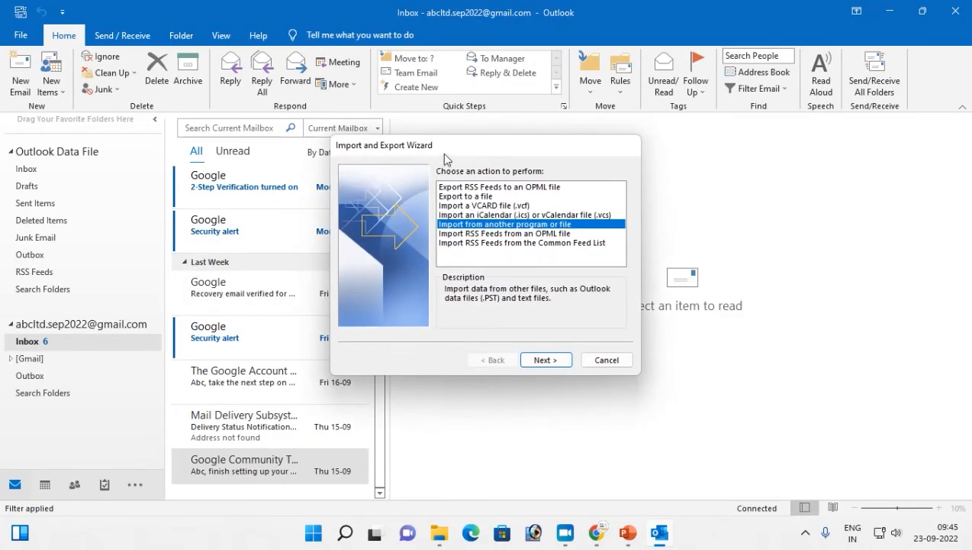
pyautogui.moveTo(425, 148); pyautogui.dragTo(391, 145)
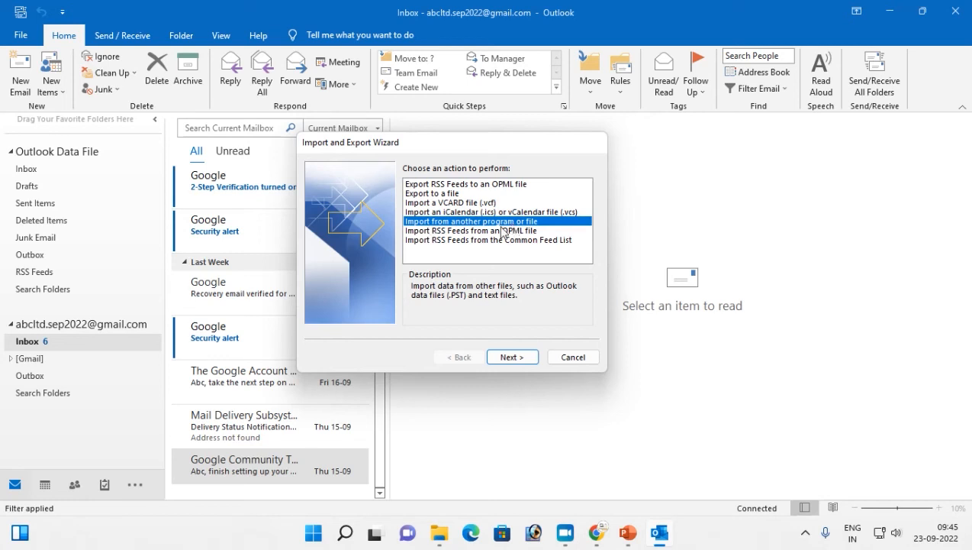
pyautogui.click(519, 357)
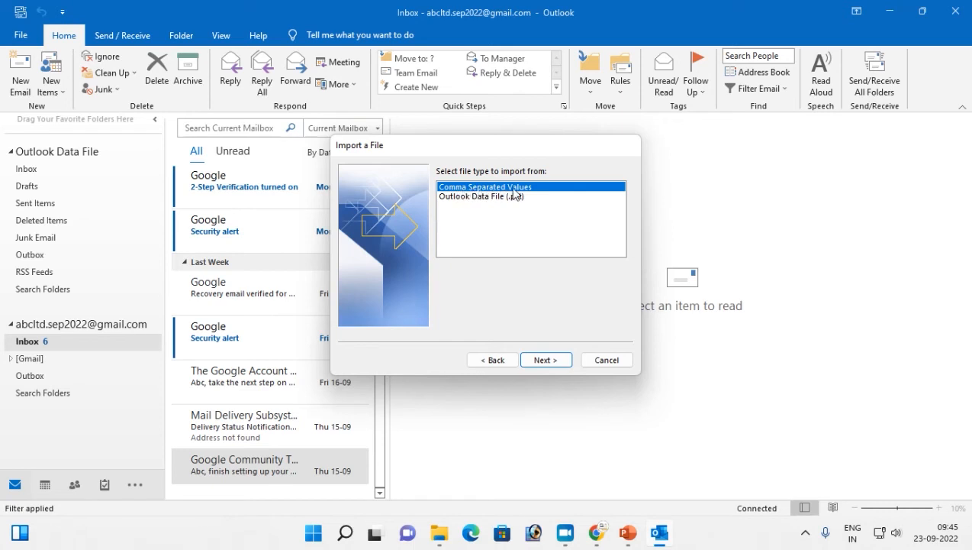
pyautogui.click(472, 197)
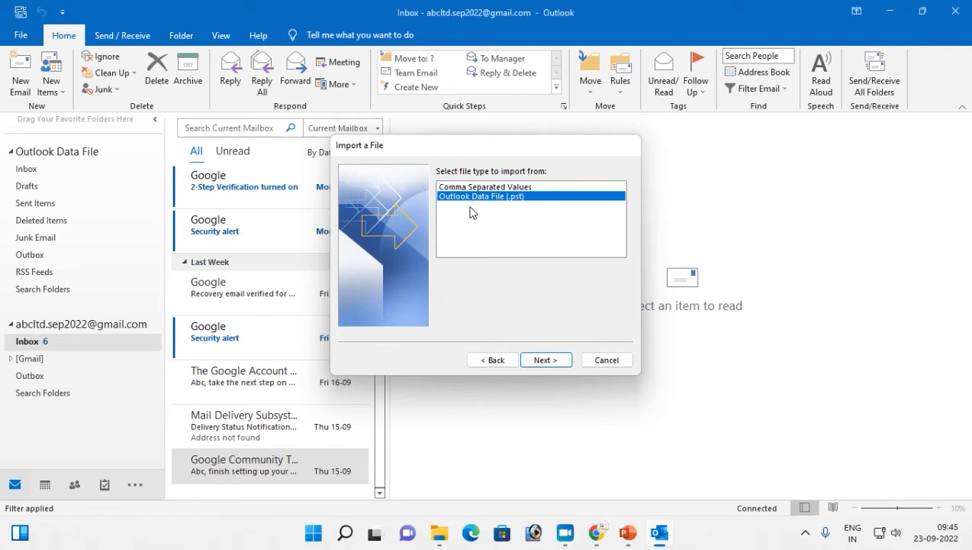
pyautogui.click(473, 187)
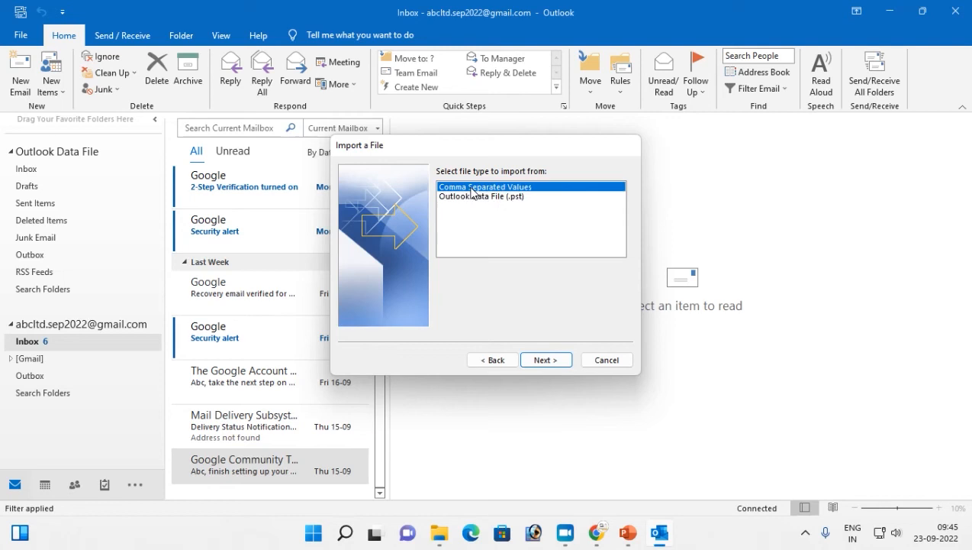
pyautogui.click(546, 360)
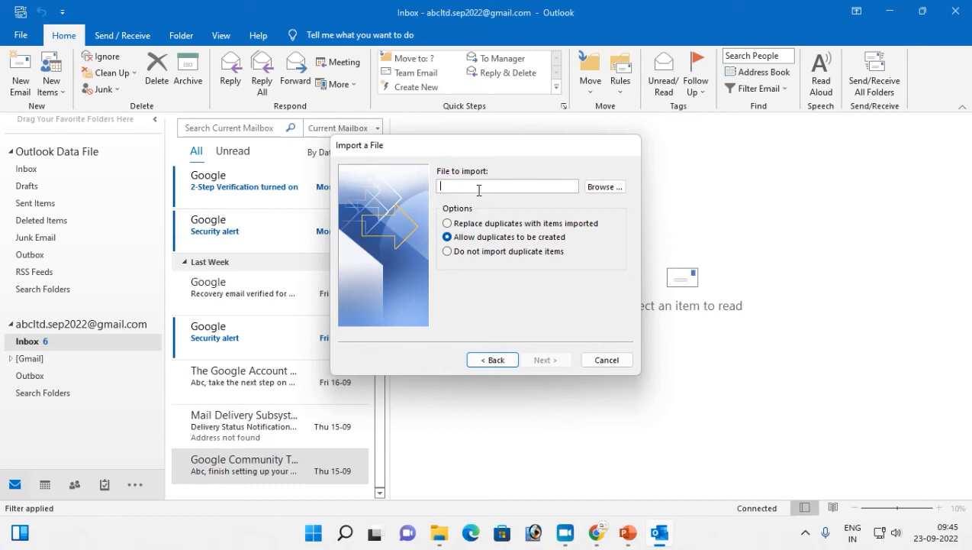
# - Choose Desktop\contacts.csv as the file to import
pyautogui.click(608, 191)
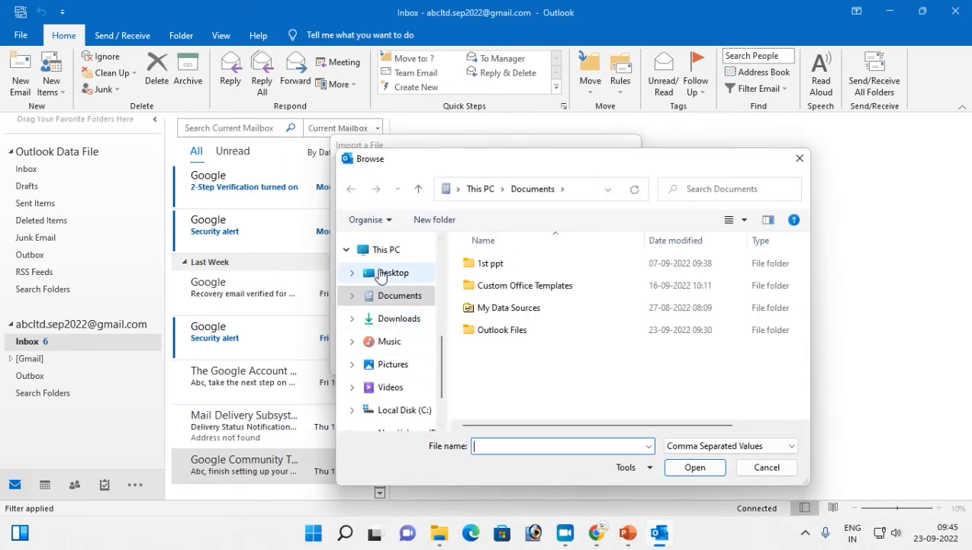
pyautogui.click(383, 275)
pyautogui.click(489, 264)
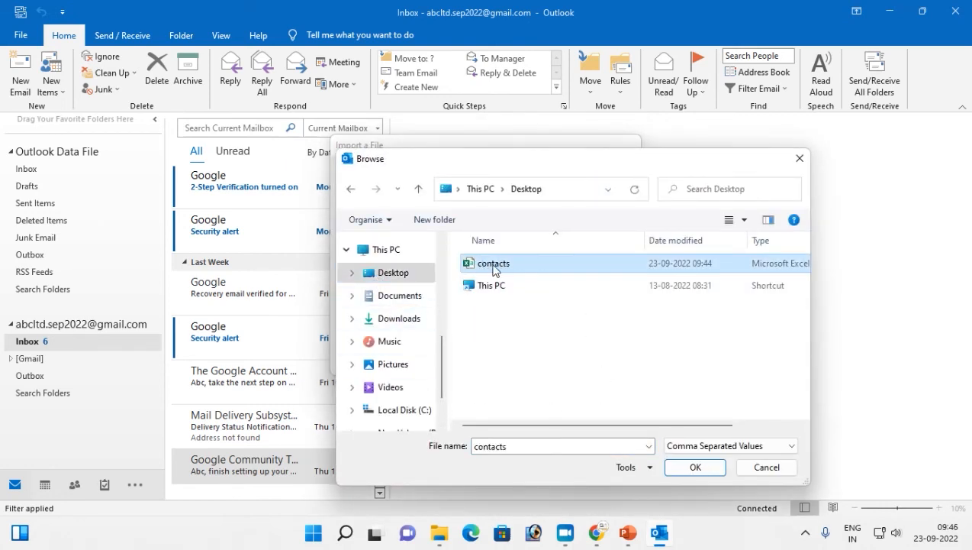
pyautogui.click(693, 468)
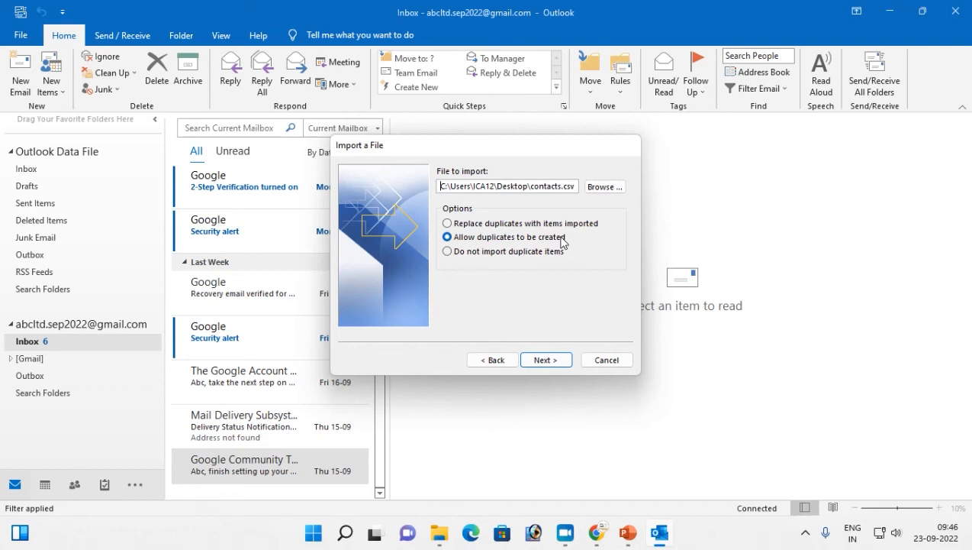
# - Set Contacts as the destination folder and finish the import
pyautogui.click(544, 362)
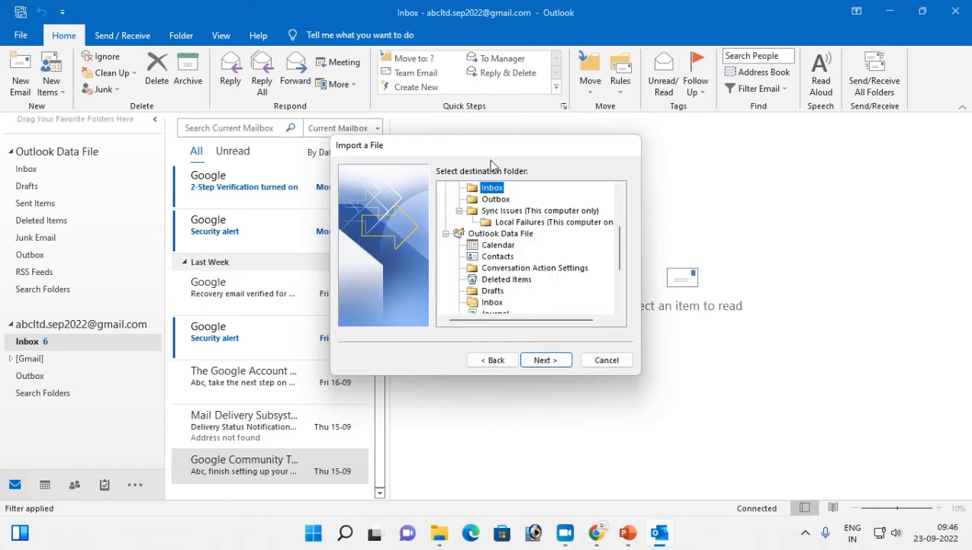
pyautogui.scroll(3, 540, 275)
pyautogui.scroll(-2, 541, 275)
pyautogui.scroll(-1, 523, 271)
pyautogui.scroll(-1, 523, 271)
pyautogui.click(495, 212)
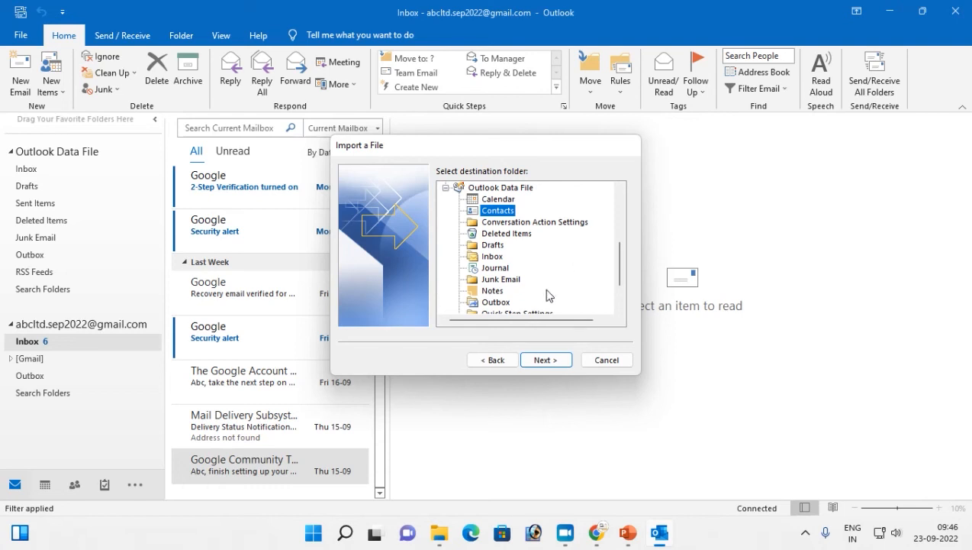
pyautogui.click(546, 359)
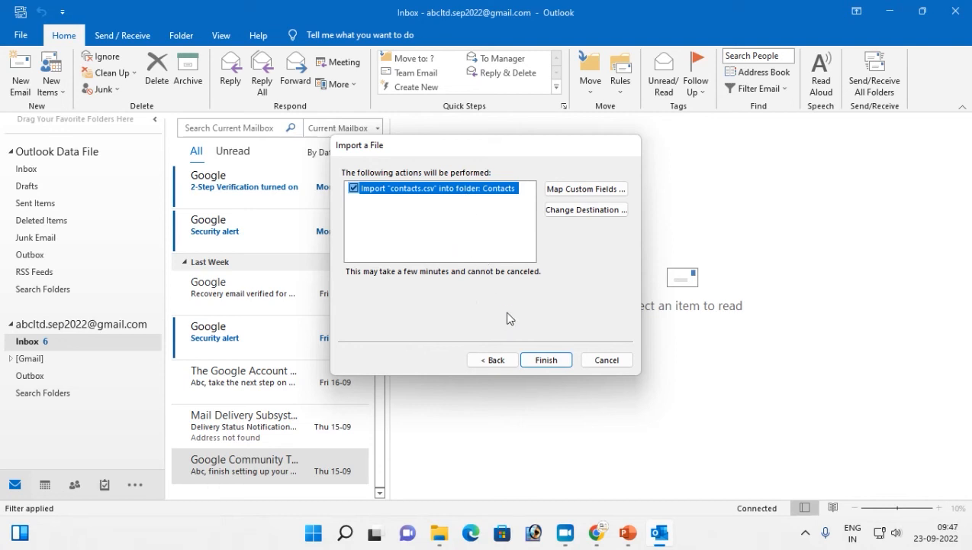
pyautogui.click(491, 359)
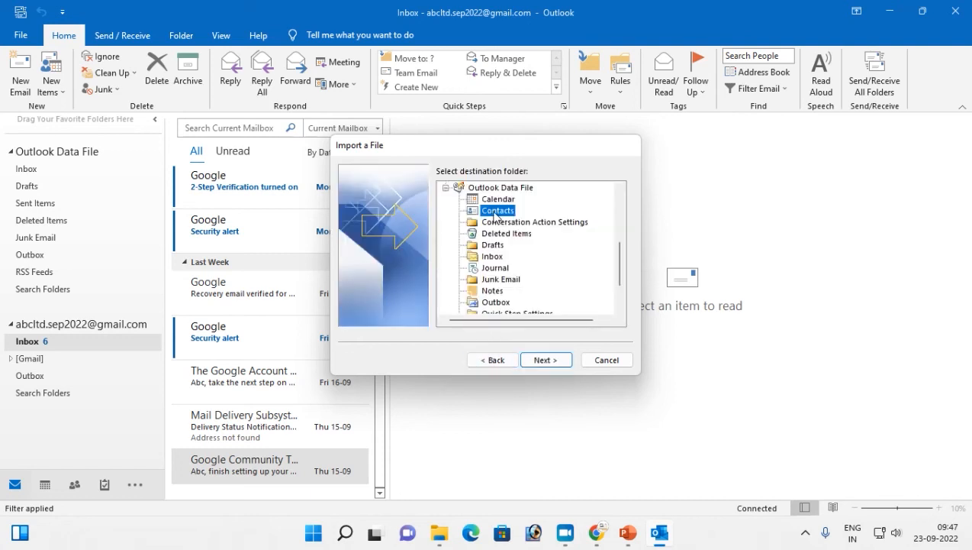
pyautogui.click(545, 361)
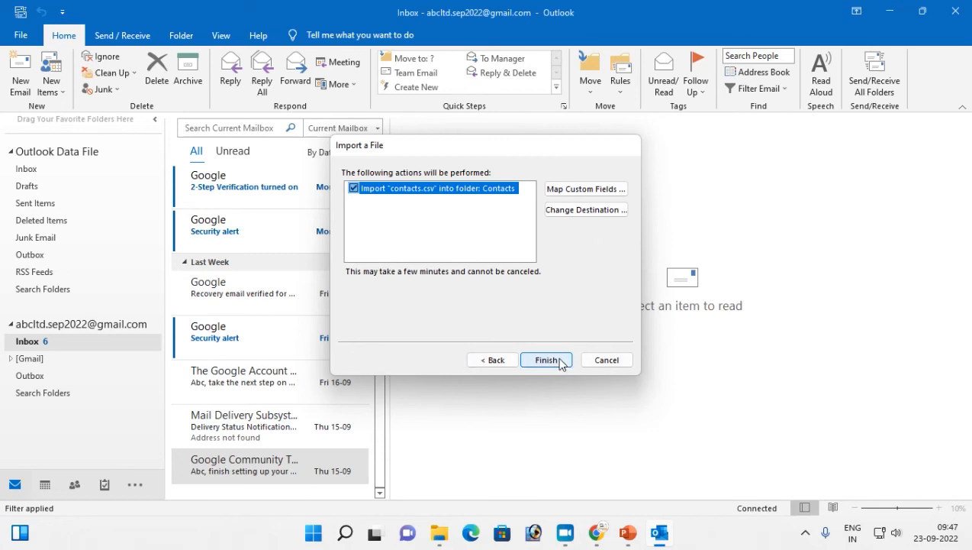
pyautogui.click(547, 360)
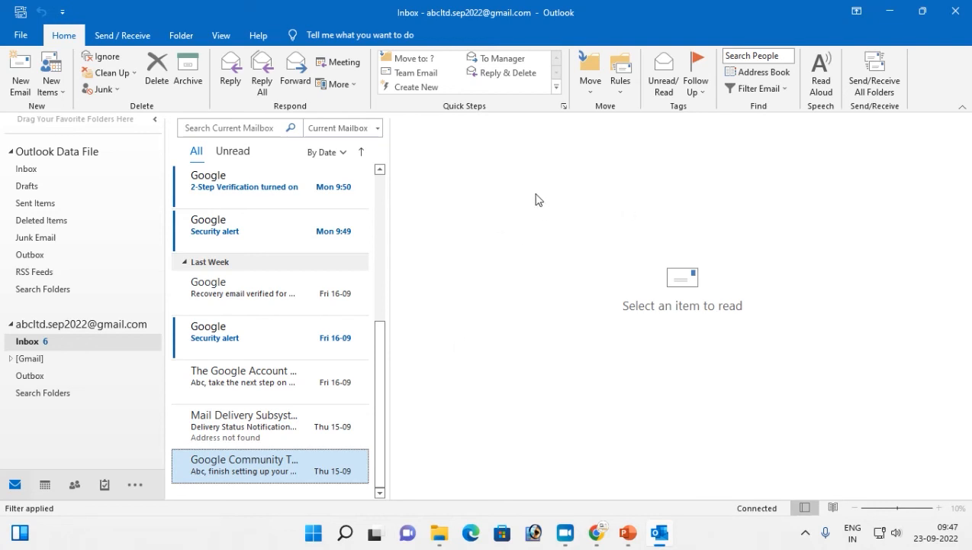
pyautogui.click(759, 72)
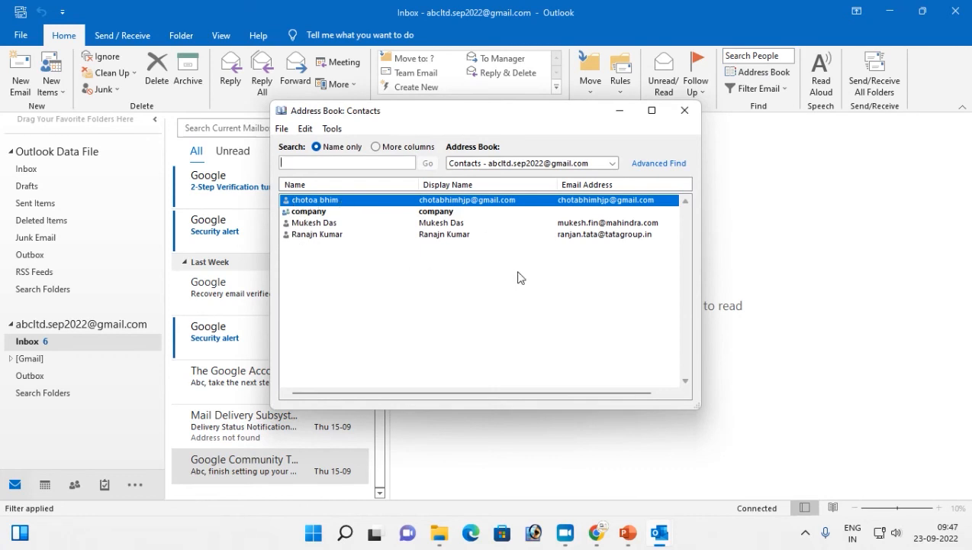
pyautogui.click(684, 109)
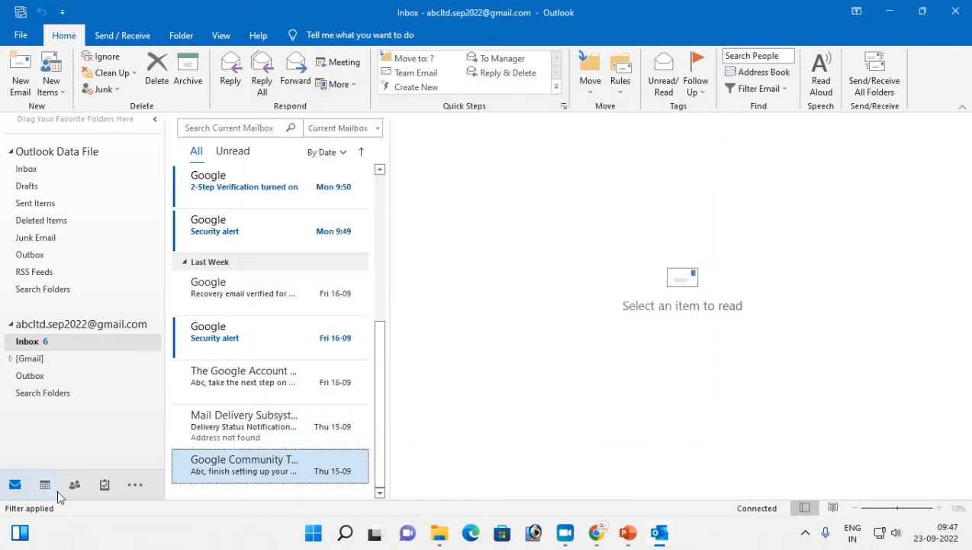
pyautogui.click(84, 483)
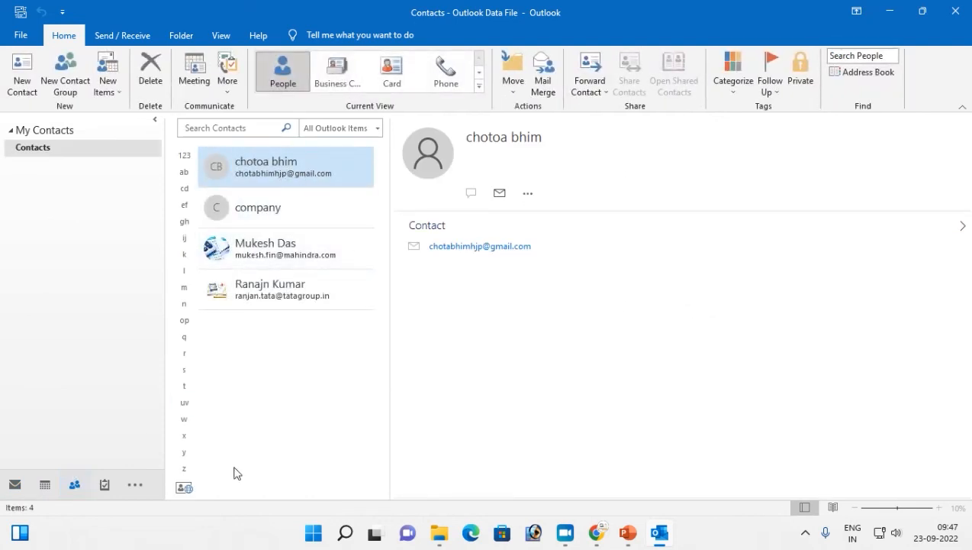
pyautogui.click(15, 485)
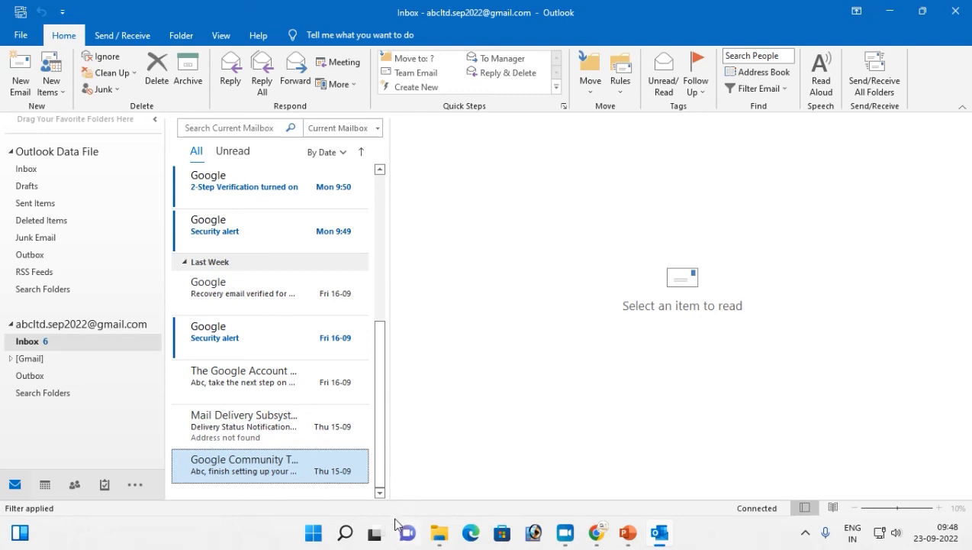
# - Return to the PowerPoint slide show and advance to the next slide
pyautogui.moveTo(375, 535)
pyautogui.hotkey('alt', 'Tab')
pyautogui.hotkey('alt', 'Tab')
pyautogui.press('Tab')
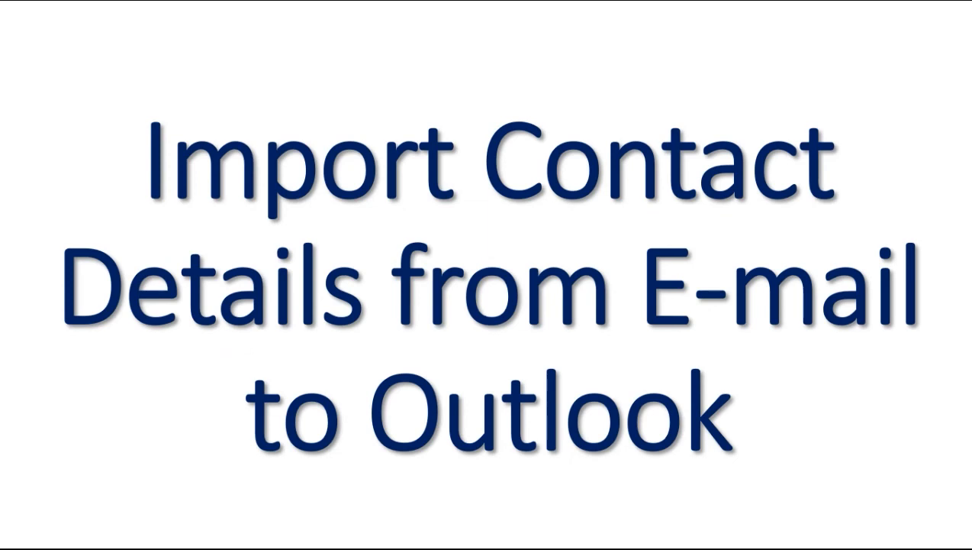
pyautogui.press('Right')
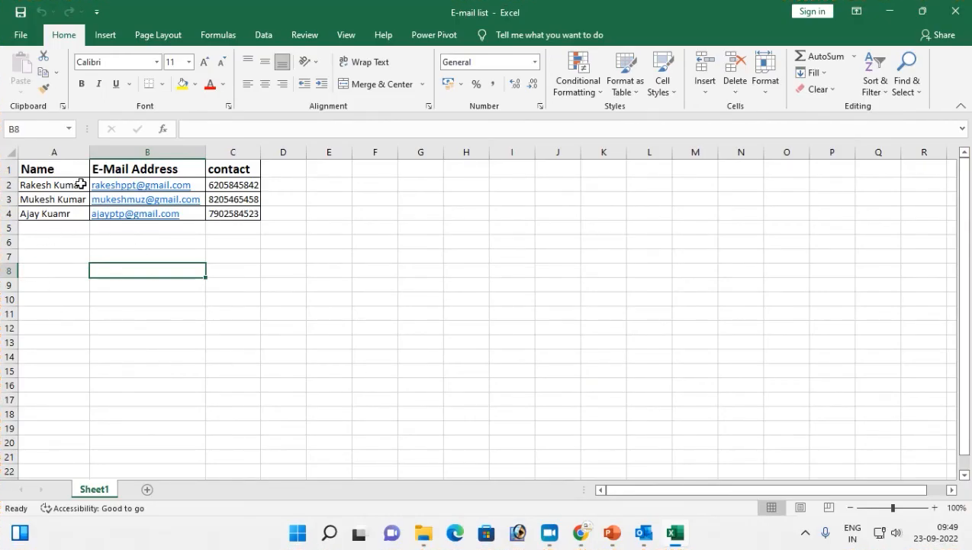
# - Save the E-mail list workbook to the Desktop as an Excel Workbook
pyautogui.moveTo(48, 169); pyautogui.dragTo(48, 214)
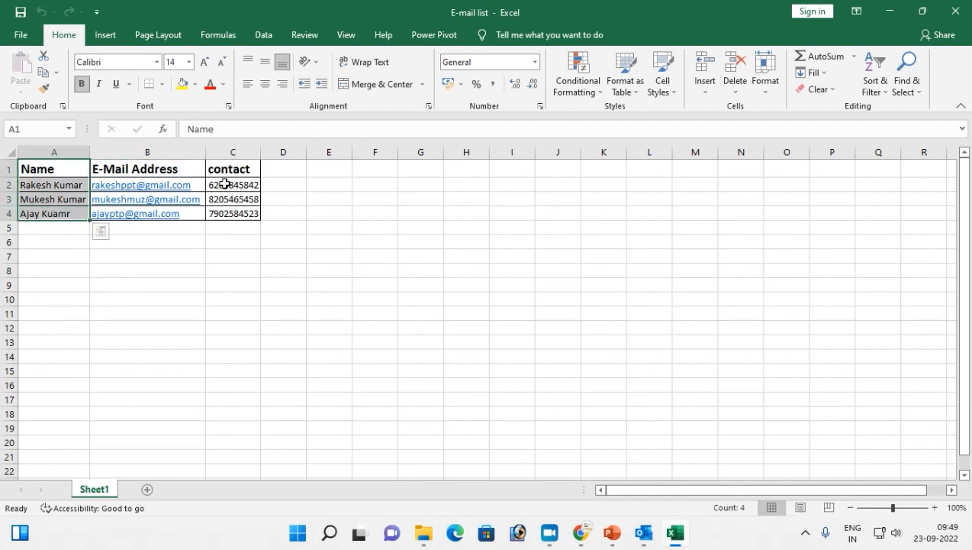
pyautogui.click(25, 34)
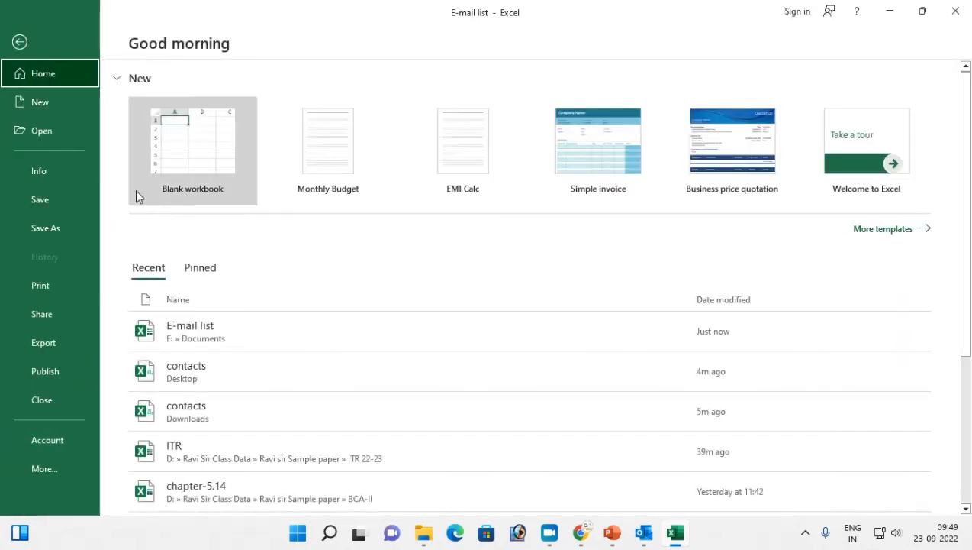
pyautogui.click(59, 227)
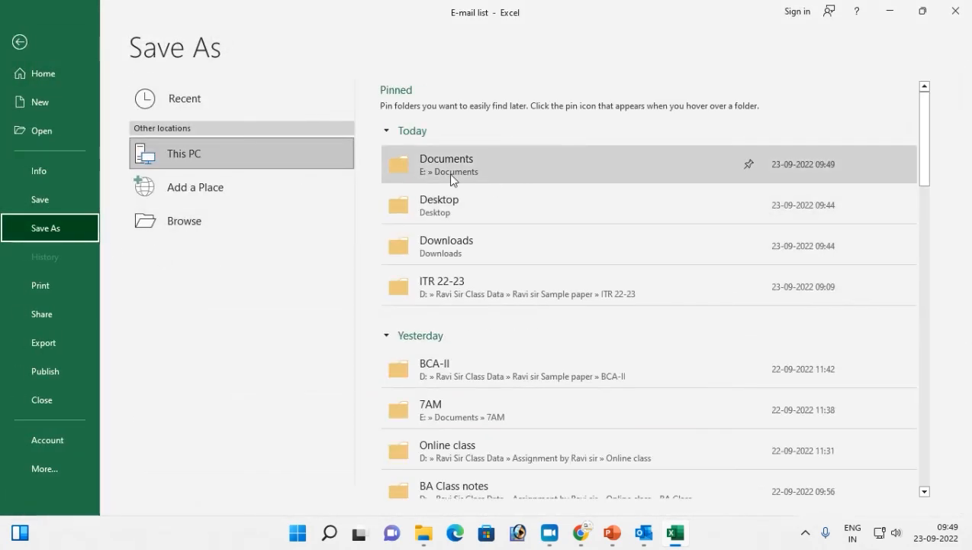
pyautogui.click(436, 204)
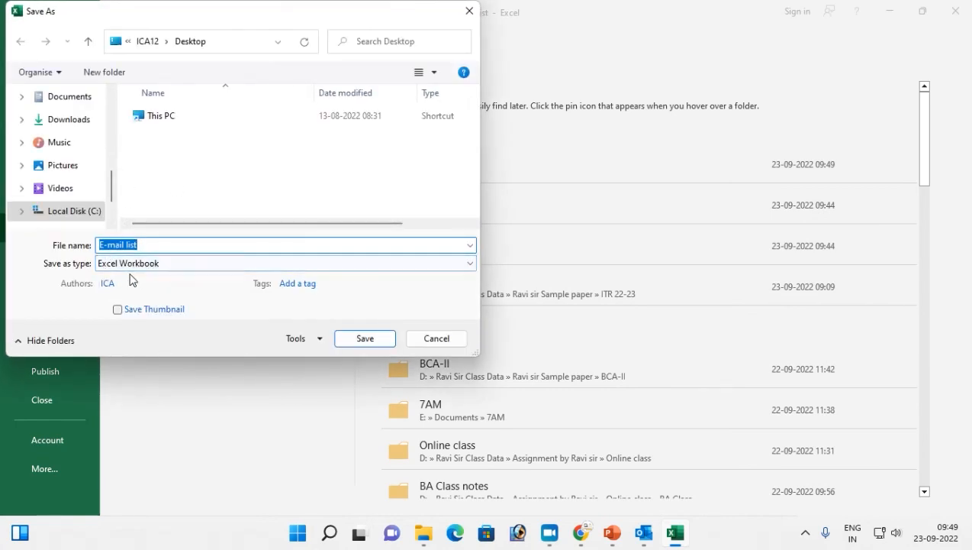
pyautogui.click(366, 338)
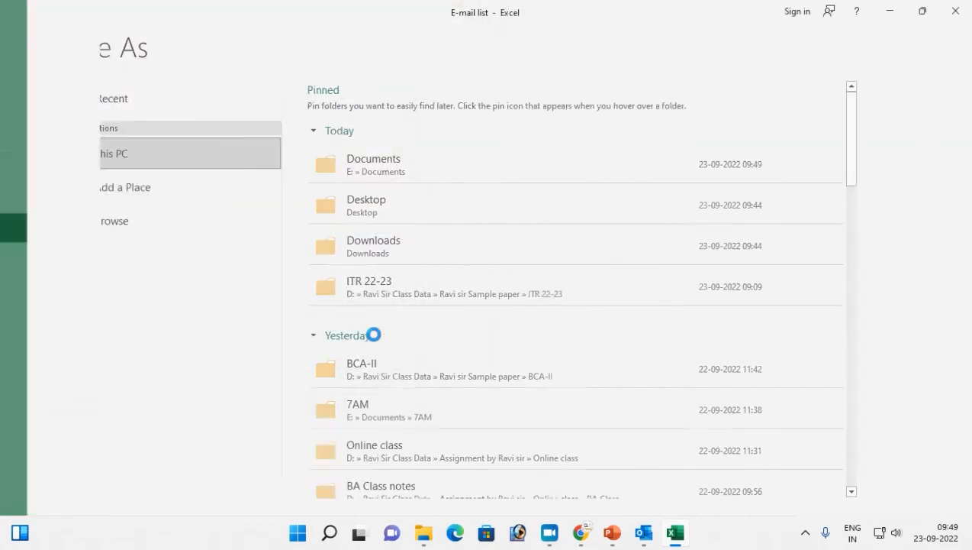
# - Close the E-mail list workbook and bring back the Documents folder showing both E-mail list files
pyautogui.click(956, 10)
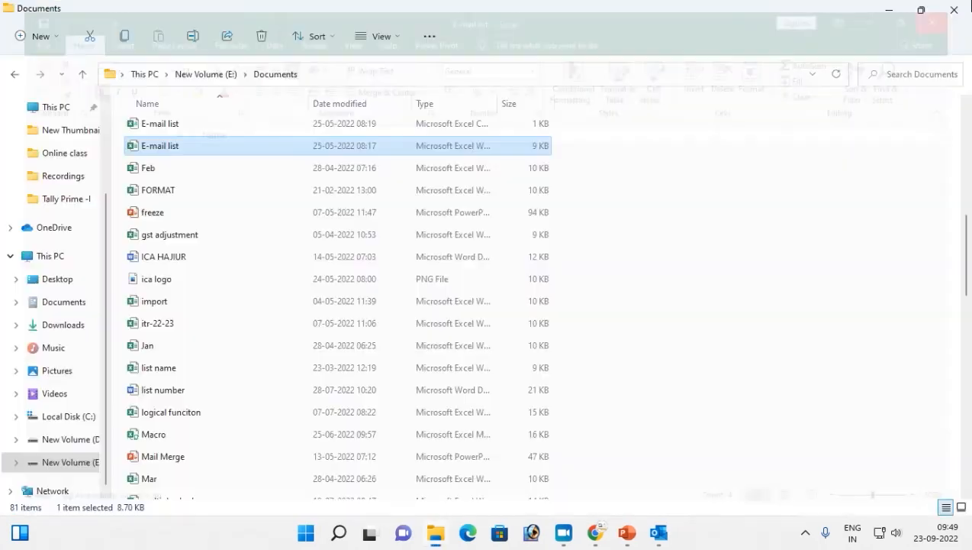
pyautogui.click(890, 15)
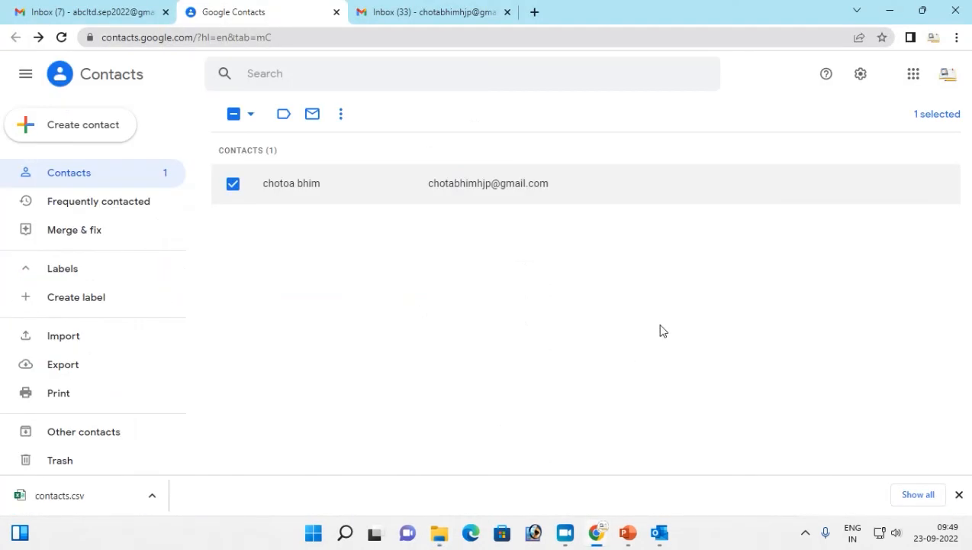
pyautogui.click(661, 538)
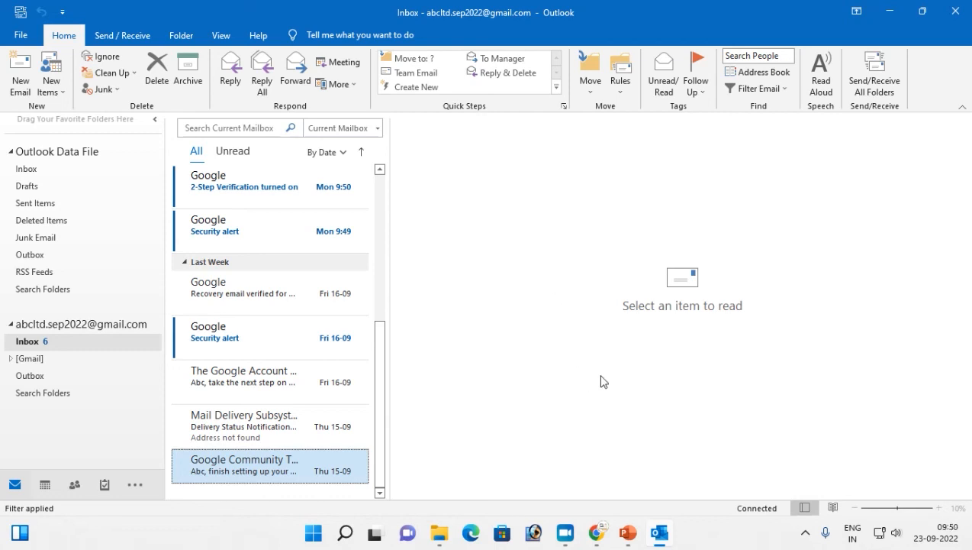
pyautogui.moveTo(639, 532)
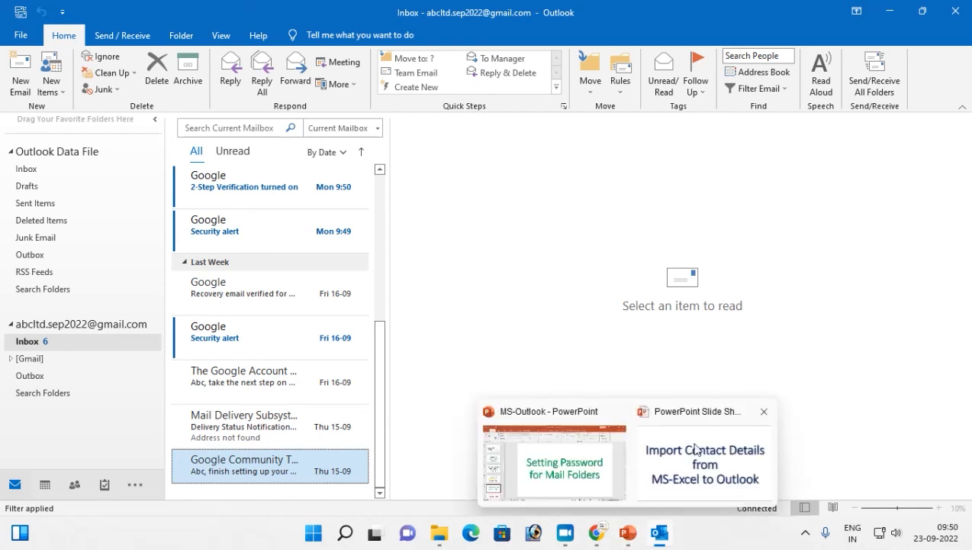
pyautogui.click(673, 422)
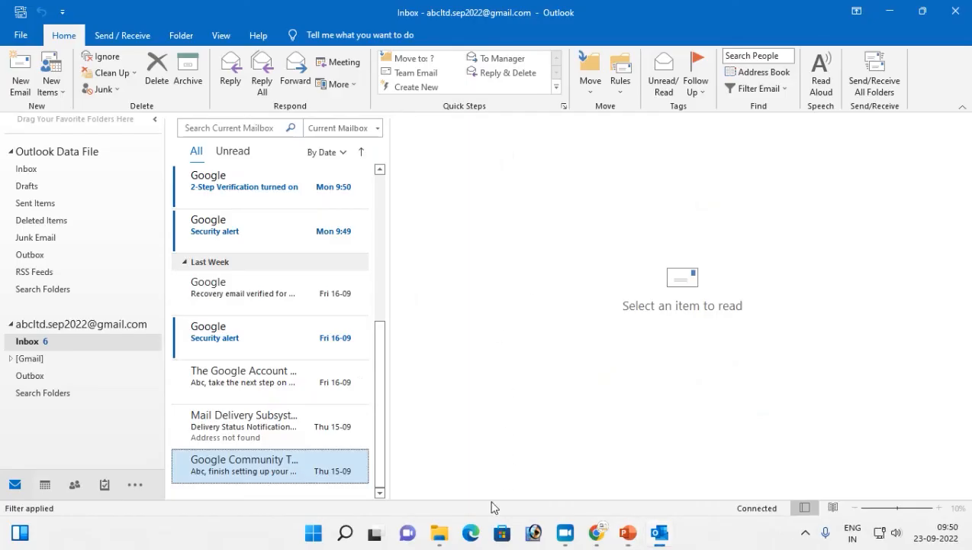
pyautogui.click(440, 532)
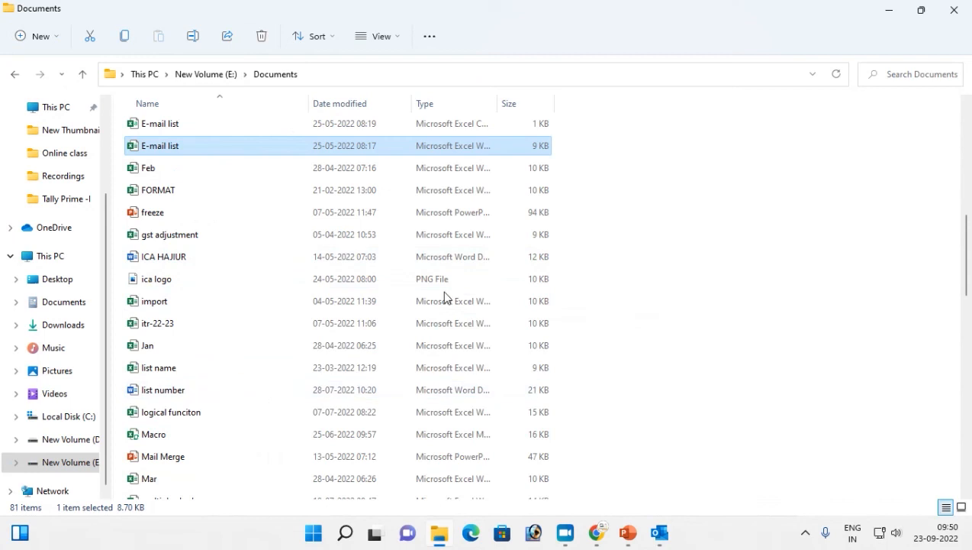
# - Open the comma-separated E-mail list file in Excel
pyautogui.click(147, 126)
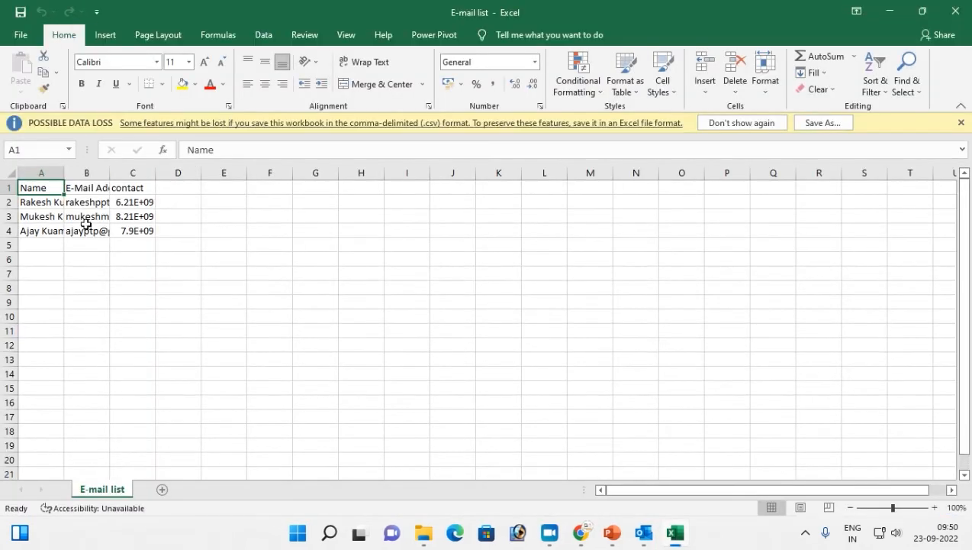
pyautogui.click(21, 39)
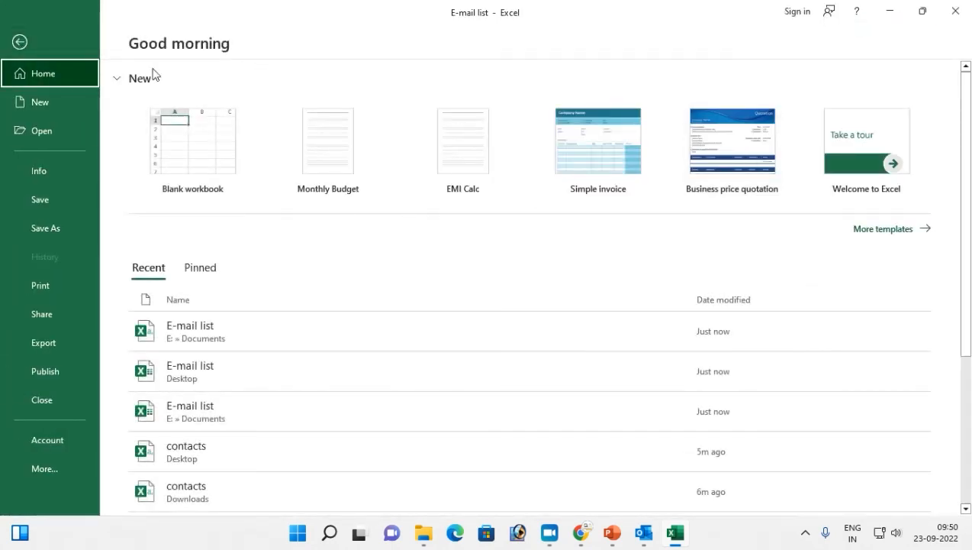
pyautogui.click(14, 44)
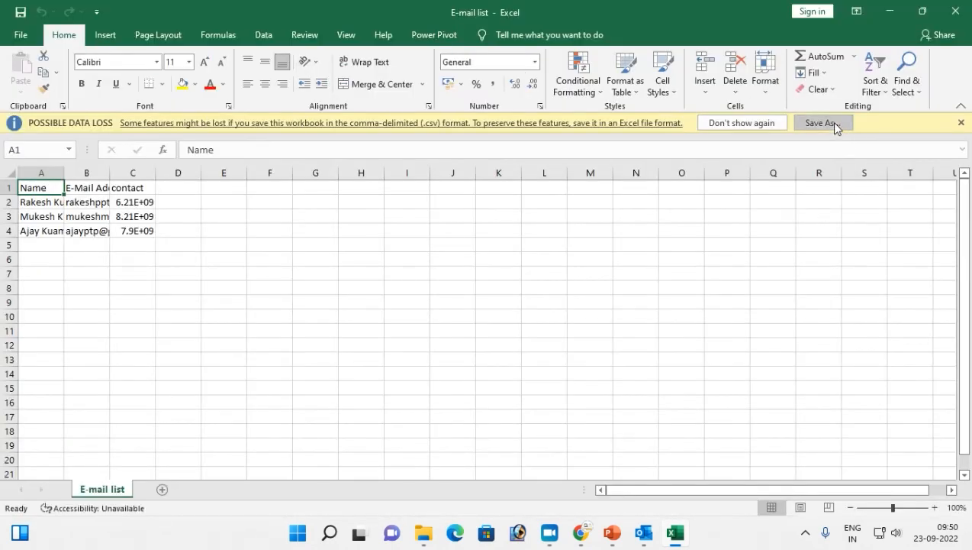
# - Save a CSV (Comma delimited) copy of E-mail list to the Desktop and close Excel
pyautogui.click(826, 123)
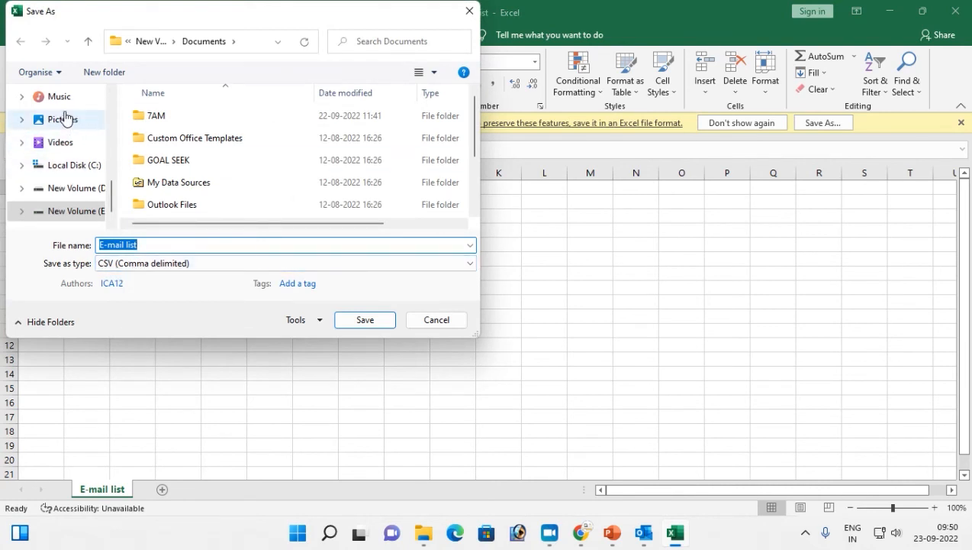
pyautogui.scroll(-1, 74, 202)
pyautogui.scroll(2, 67, 211)
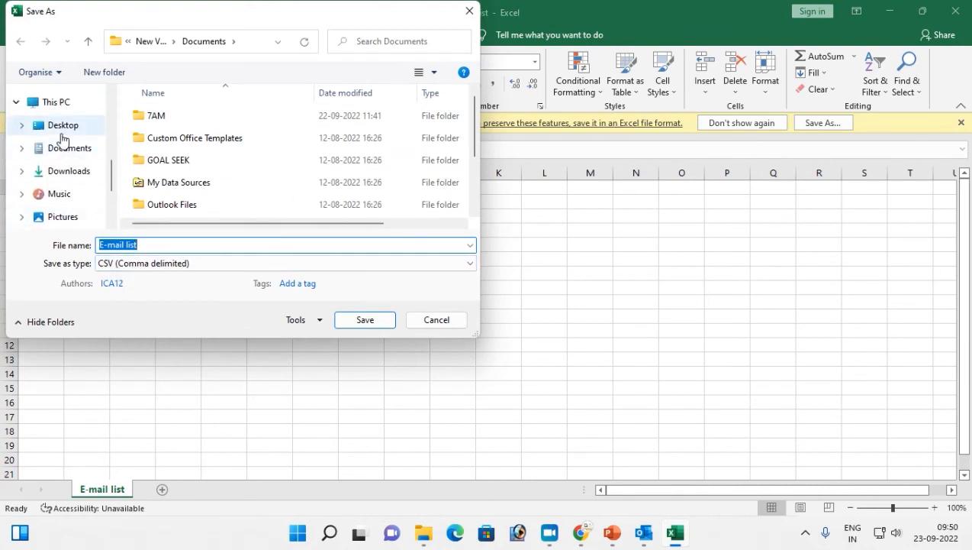
pyautogui.click(62, 129)
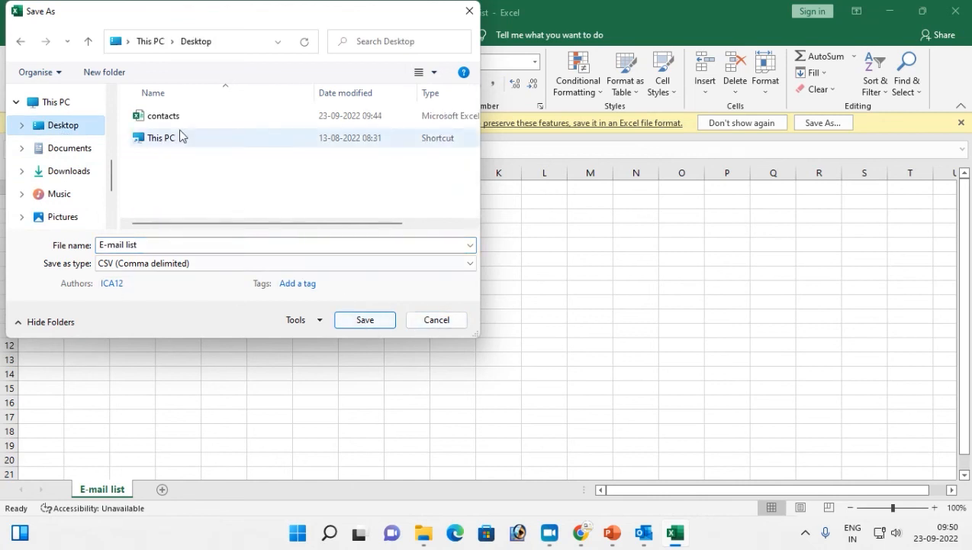
pyautogui.click(358, 319)
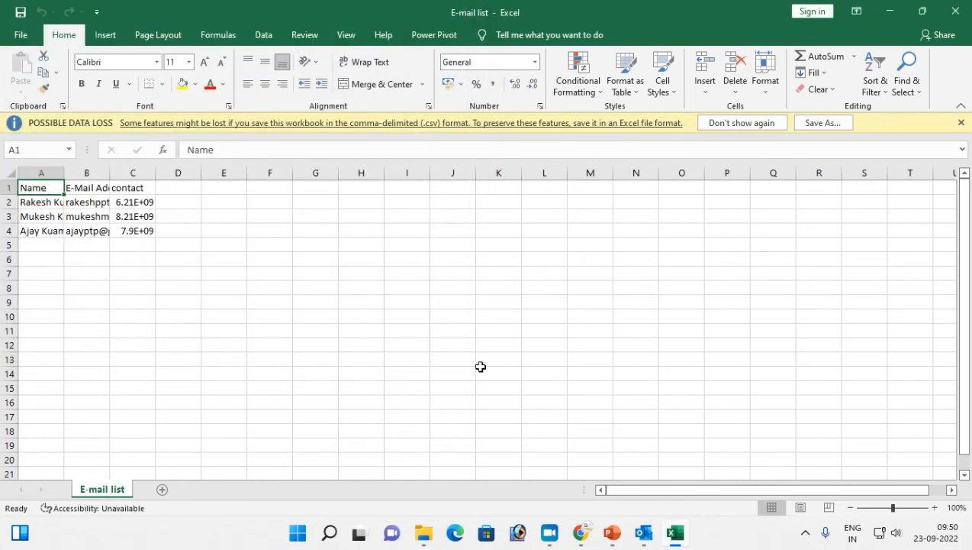
pyautogui.click(952, 14)
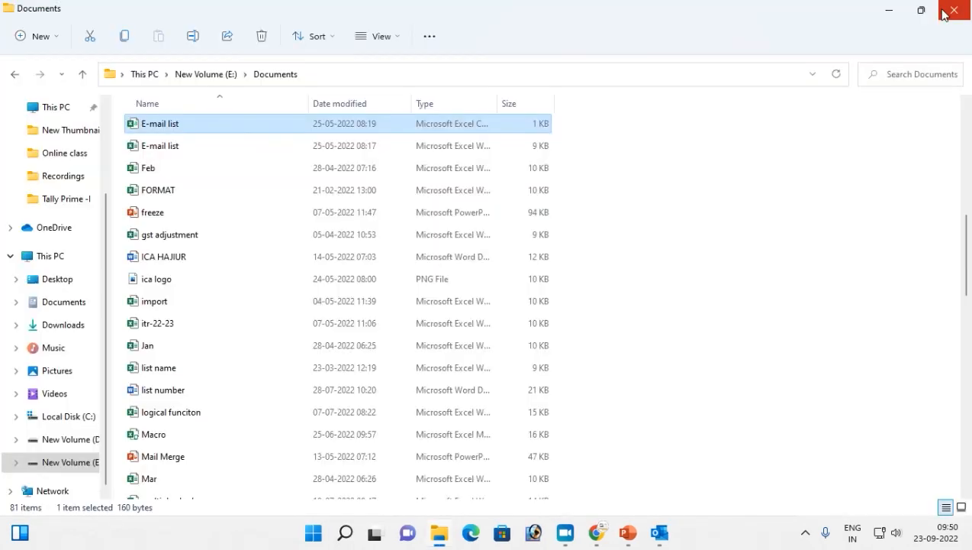
# - Minimize the Documents folder to reveal the title slide, then switch back to Outlook
pyautogui.click(889, 11)
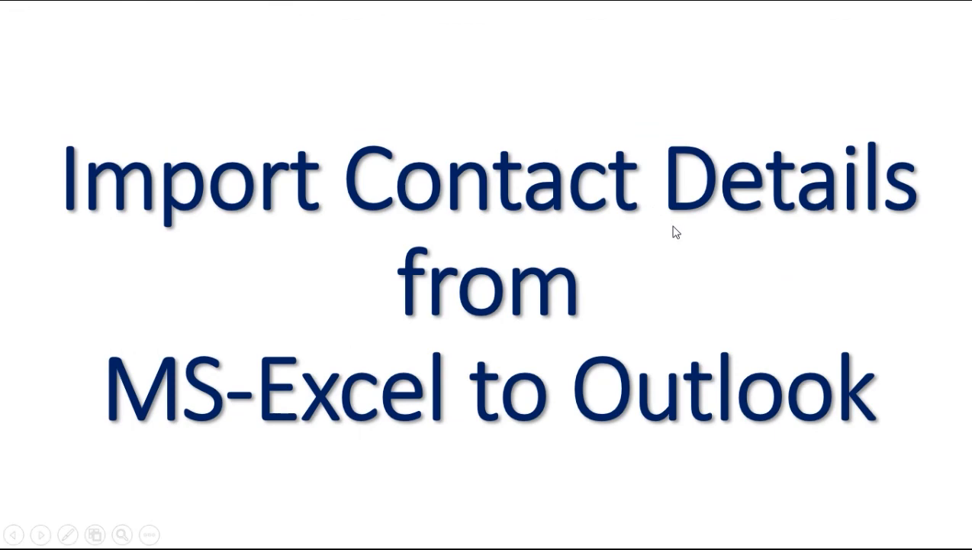
pyautogui.hotkey('alt', 'Tab')
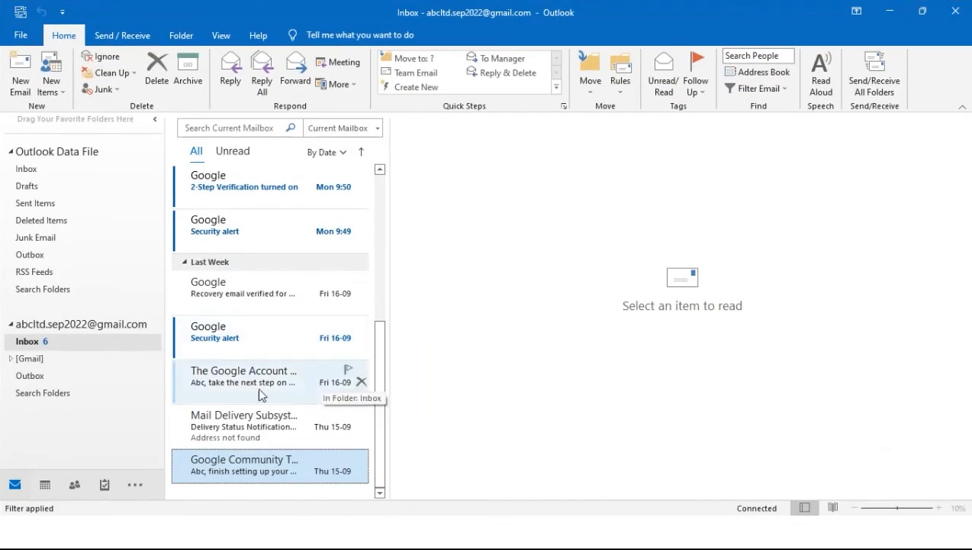
# - Start the Import/Export wizard to import from a Comma Separated Values file
pyautogui.click(22, 40)
pyautogui.click(66, 113)
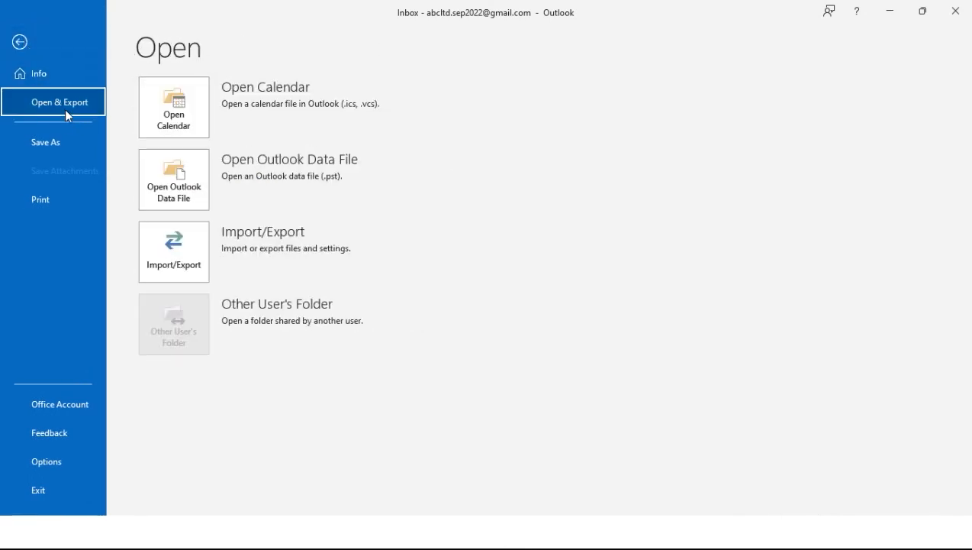
pyautogui.click(178, 246)
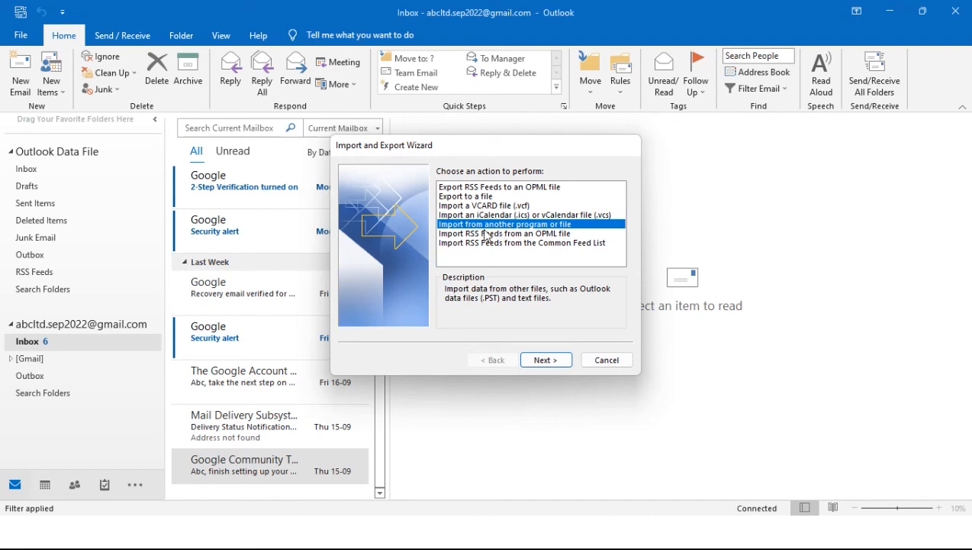
pyautogui.click(543, 360)
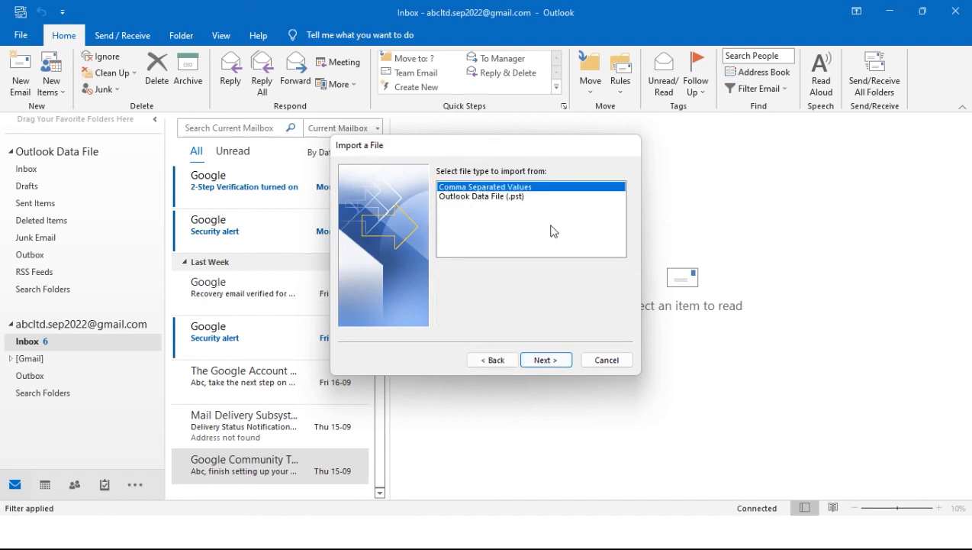
pyautogui.click(542, 361)
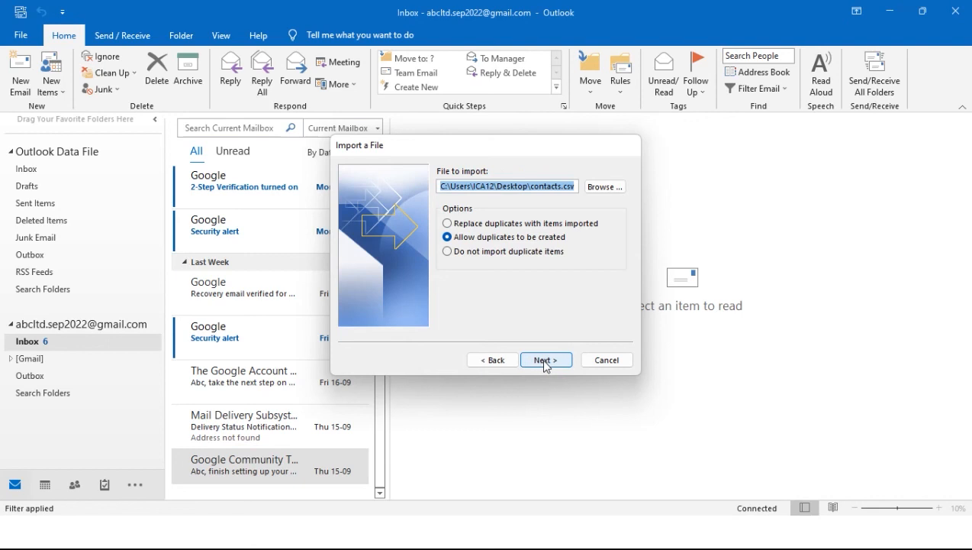
# - Select E-mail list.csv on the Desktop as the file to import
pyautogui.click(604, 186)
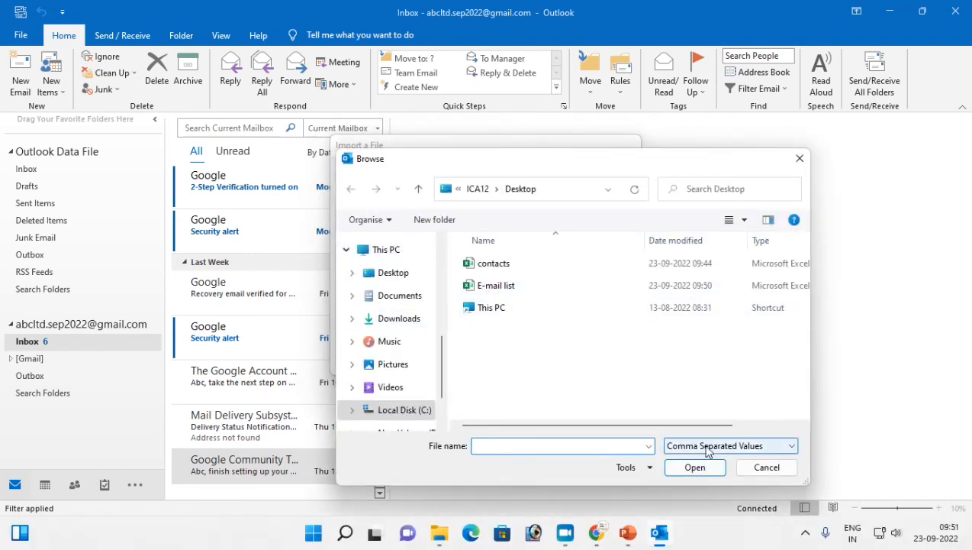
pyautogui.click(775, 445)
pyautogui.click(697, 461)
pyautogui.click(701, 448)
pyautogui.click(513, 358)
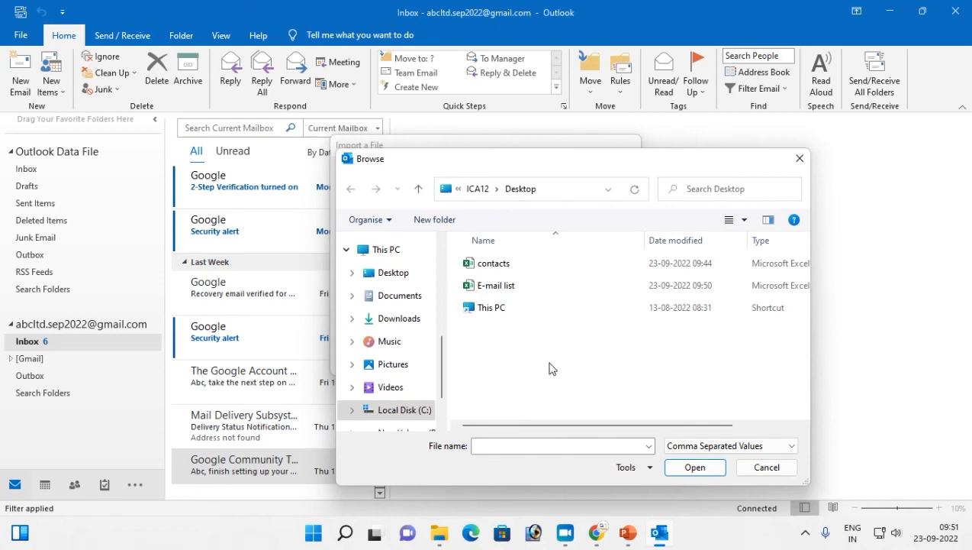
pyautogui.click(483, 290)
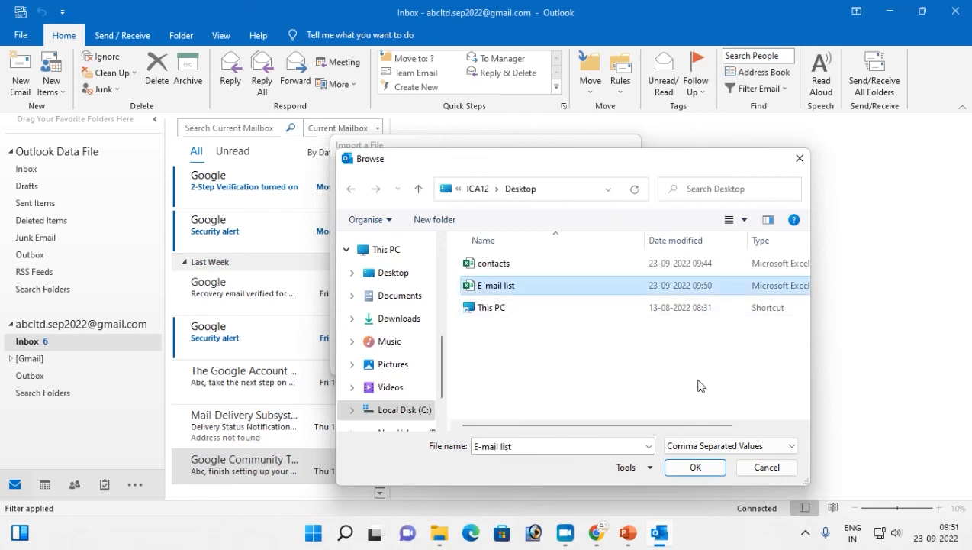
pyautogui.click(685, 468)
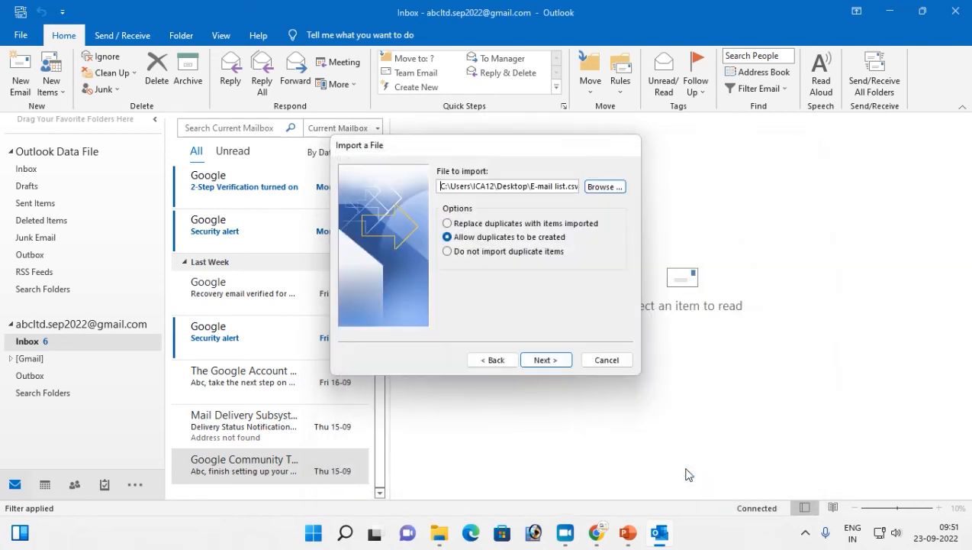
# - Import the file into the Contacts folder and finish the wizard
pyautogui.click(555, 364)
pyautogui.click(498, 255)
pyautogui.click(550, 364)
pyautogui.click(550, 362)
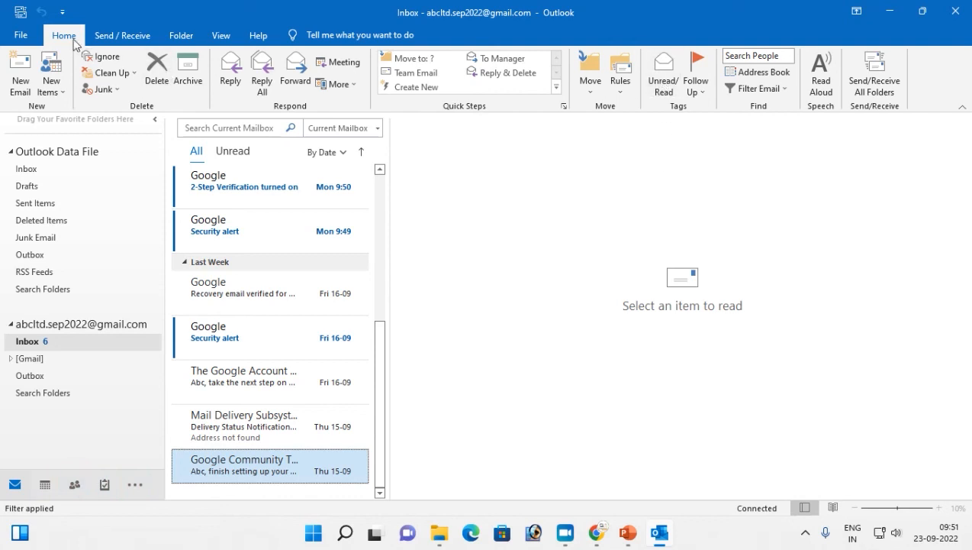
# - Check the imported E-mail list contacts in the Address Book, then close it
pyautogui.click(756, 72)
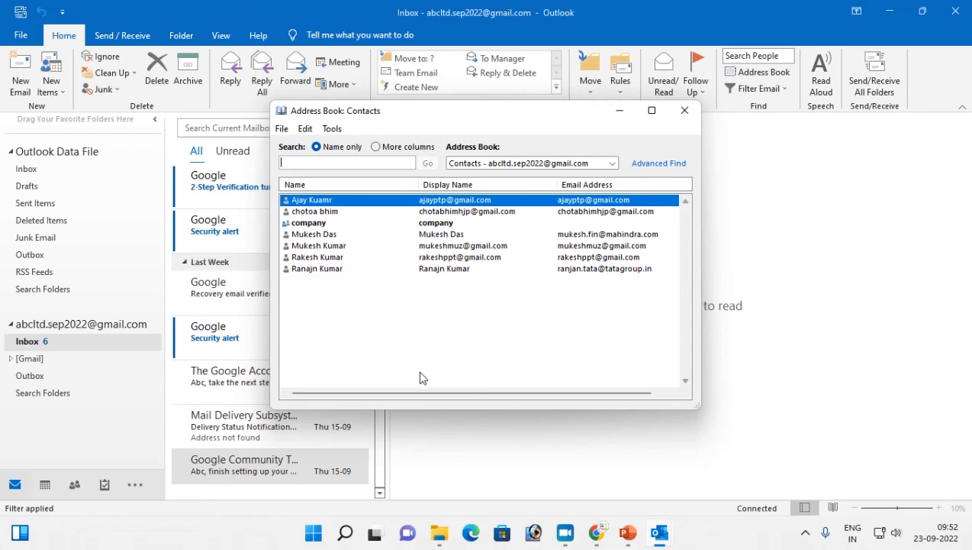
pyautogui.click(678, 116)
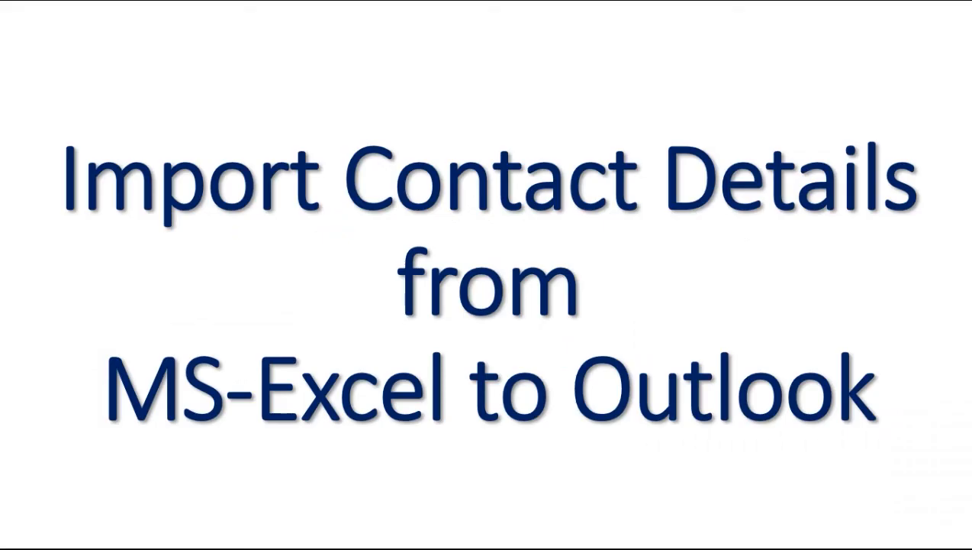